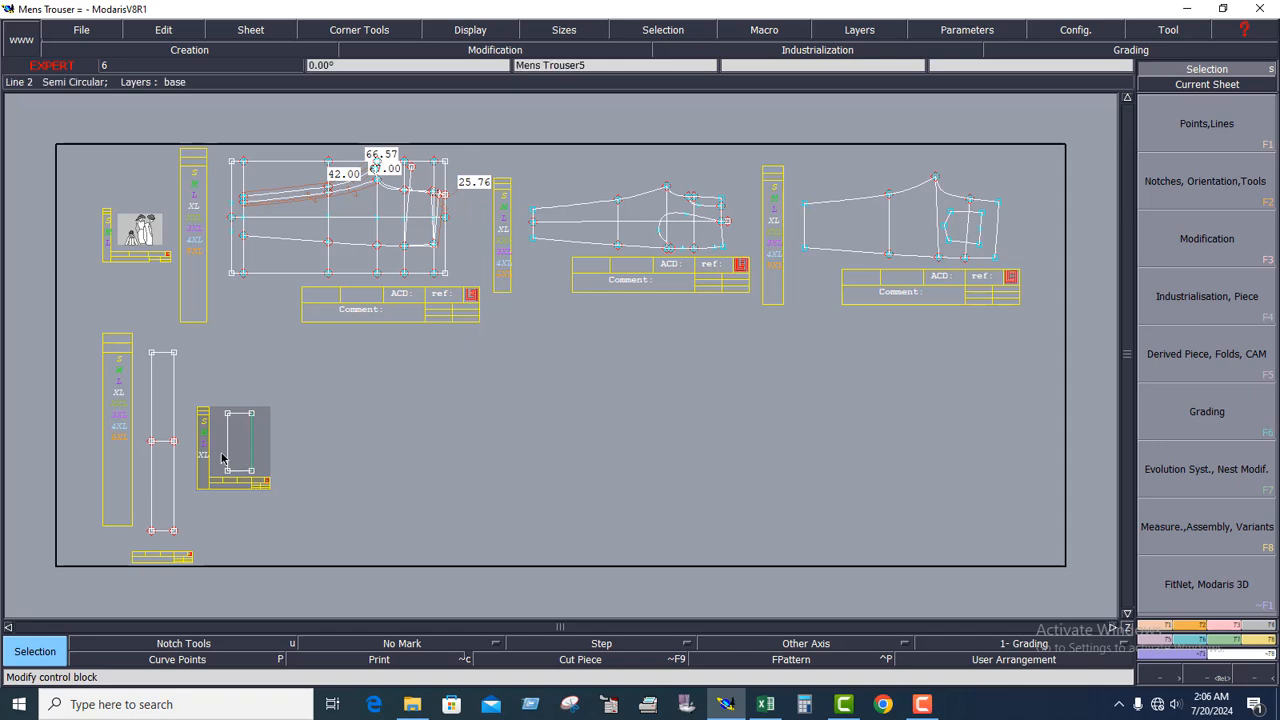
# Step: Copy the Mens Trouser2 front panel sheet onto a new sheet and arrange all sheets on the desk
pyautogui.click(1203, 85)
pyautogui.click(710, 197)
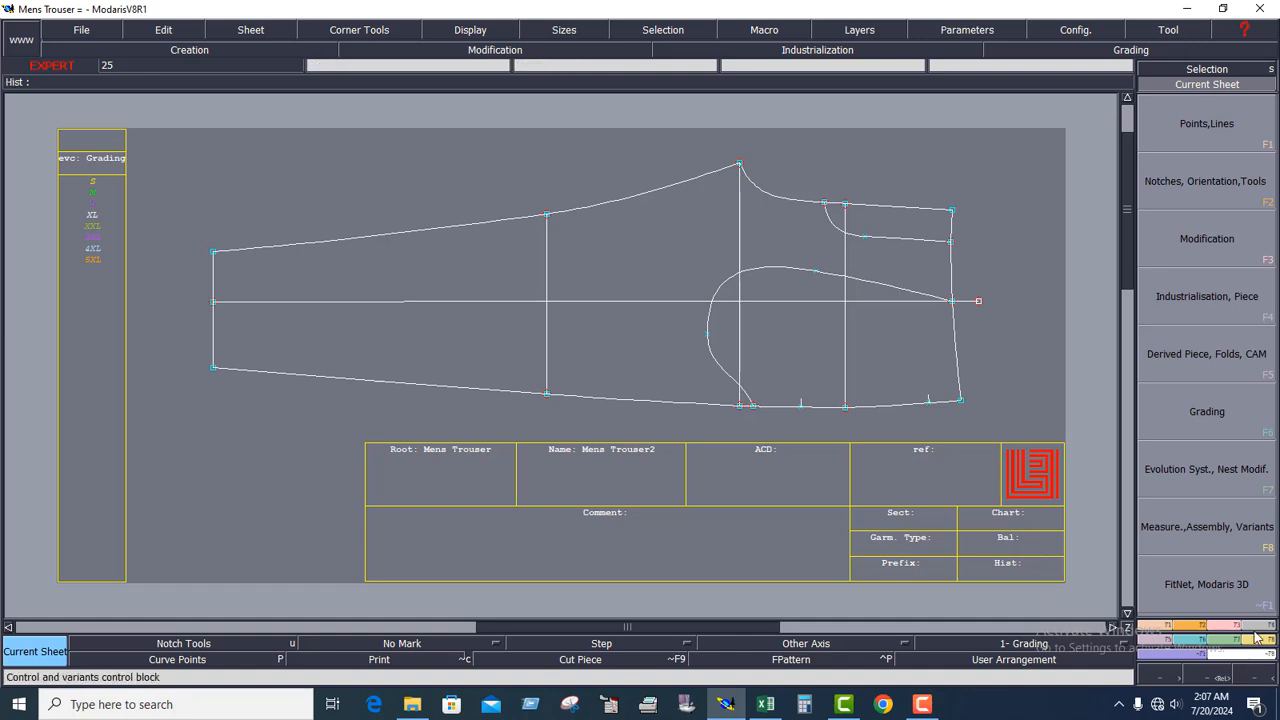
pyautogui.press('F4')
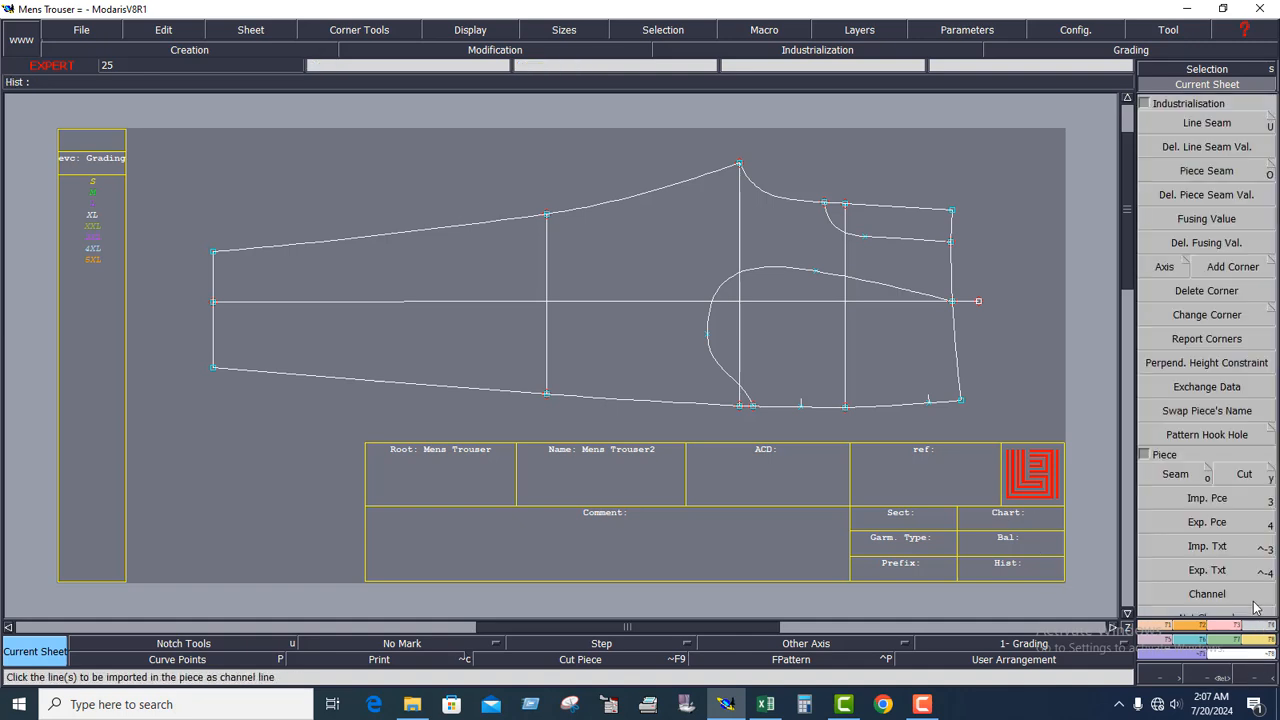
pyautogui.click(1176, 475)
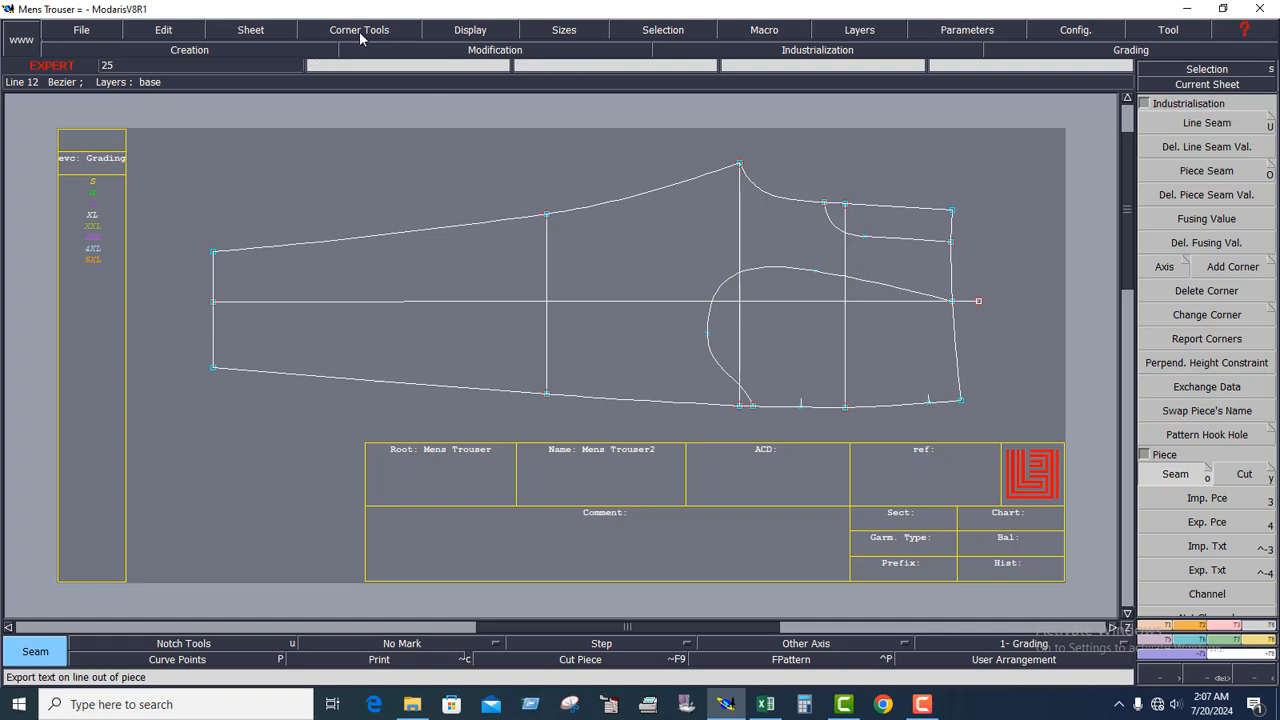
pyautogui.click(251, 30)
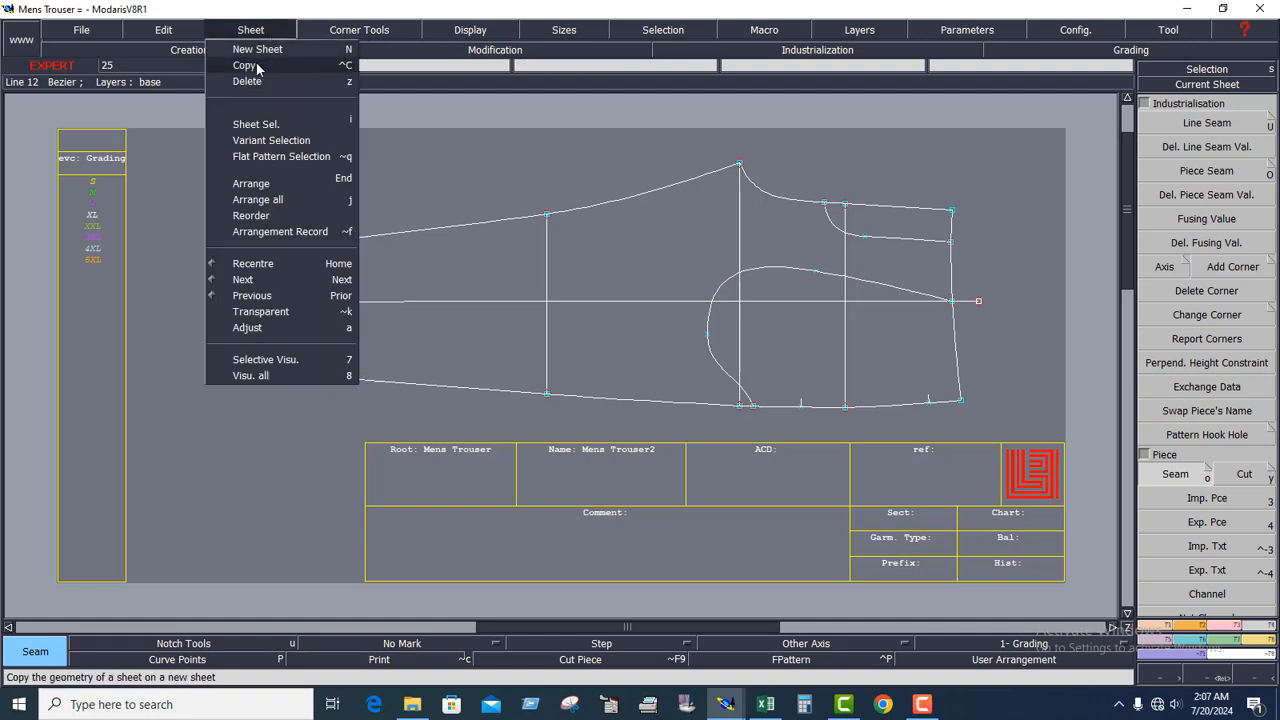
pyautogui.click(262, 64)
pyautogui.click(590, 340)
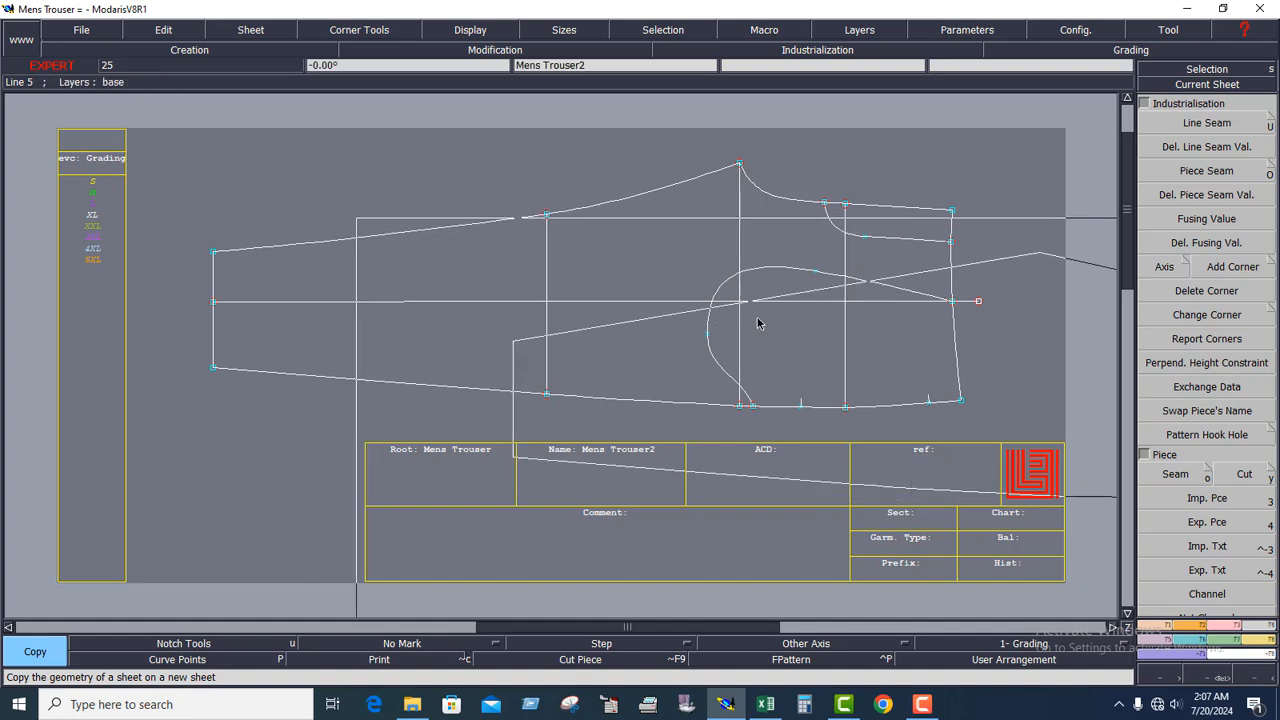
pyautogui.click(1046, 349)
pyautogui.press('Home')
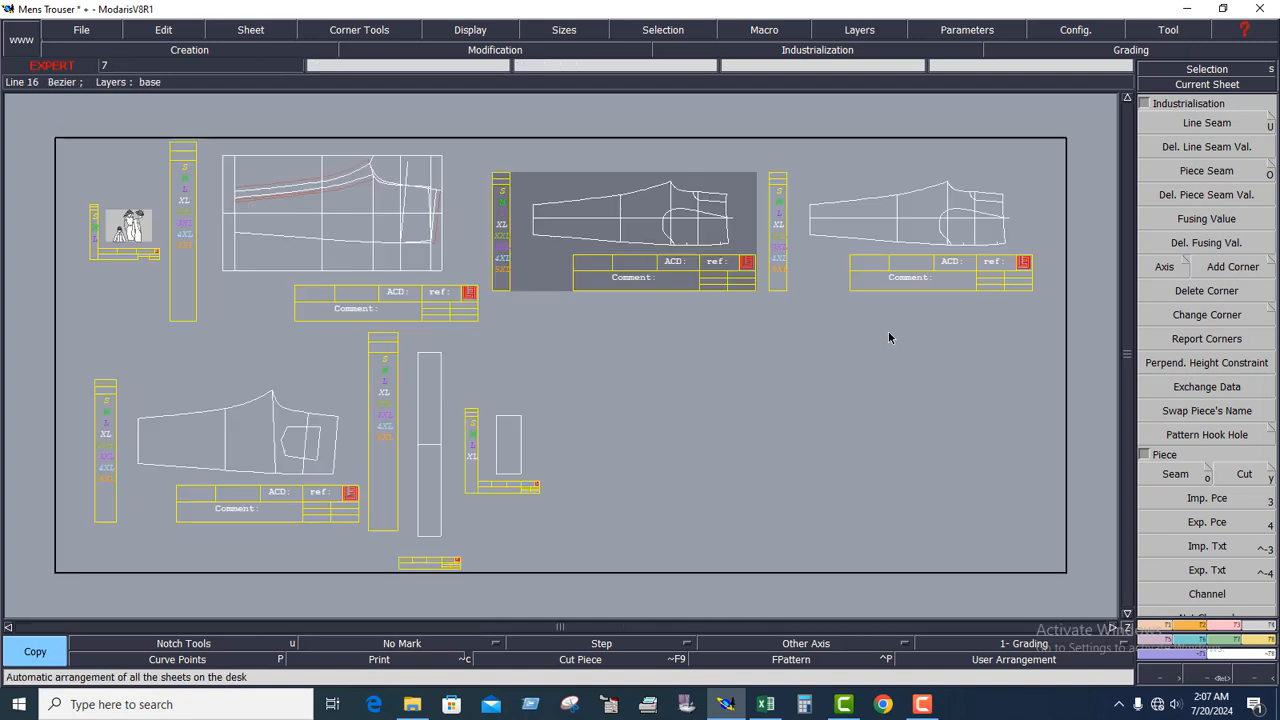
# Step: Delete the lengthwise centre line from the original Mens Trouser2 front panel sheet
pyautogui.click(1207, 84)
pyautogui.click(717, 215)
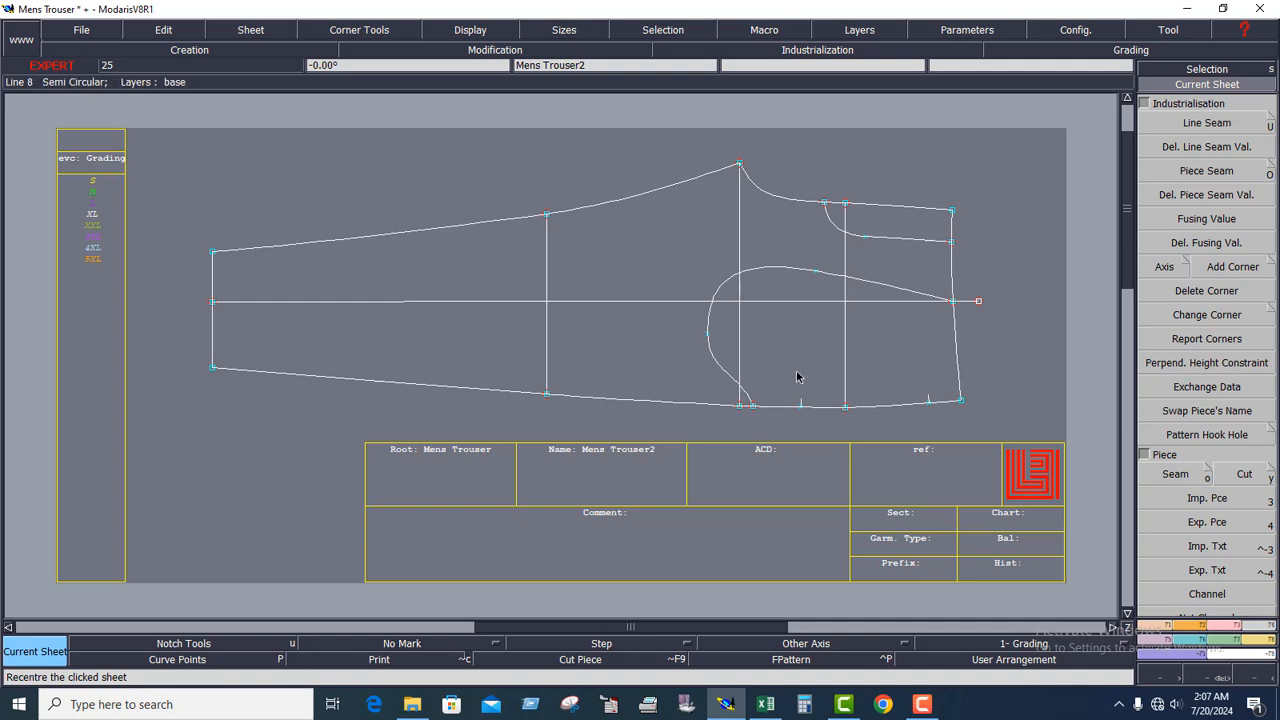
pyautogui.click(1222, 627)
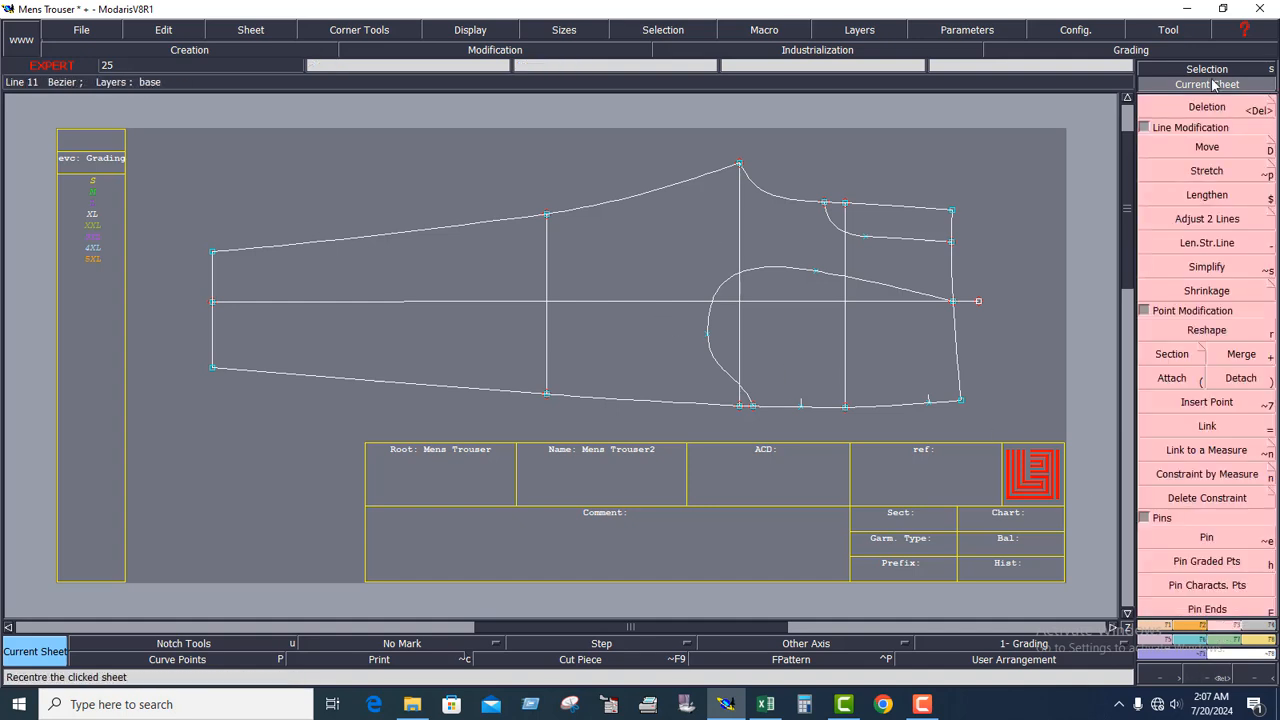
pyautogui.click(1214, 108)
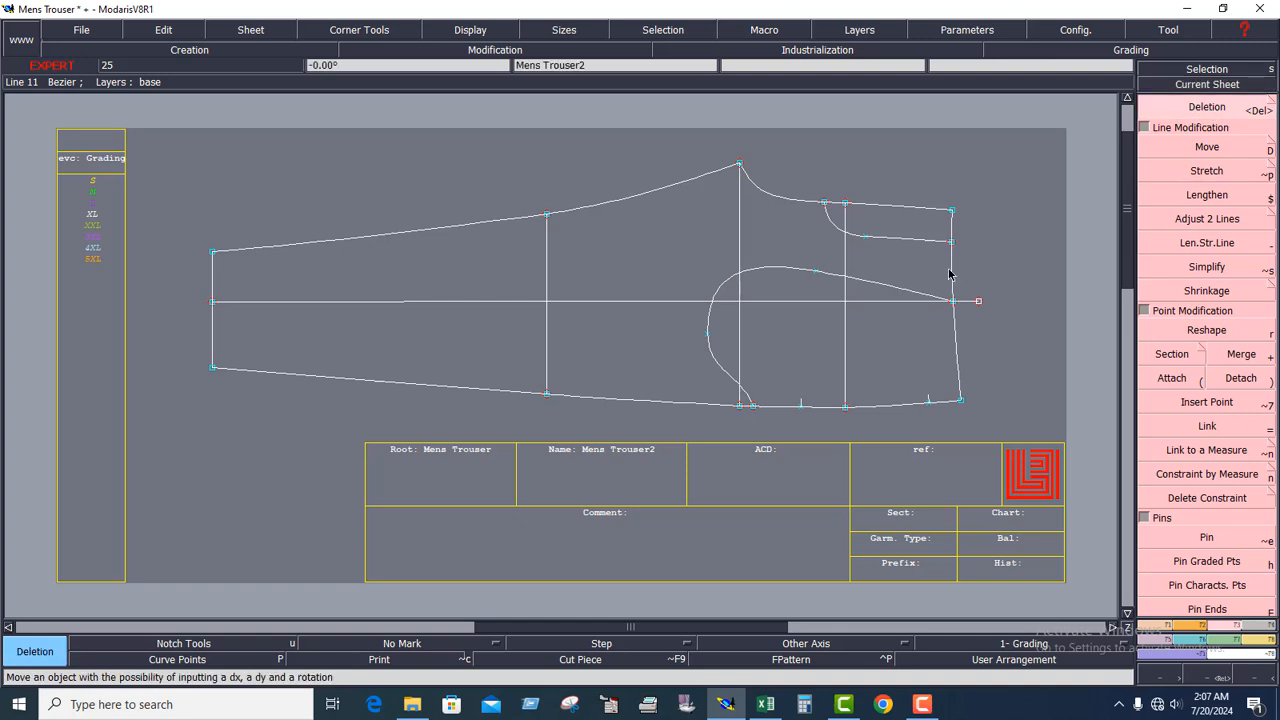
pyautogui.click(787, 301)
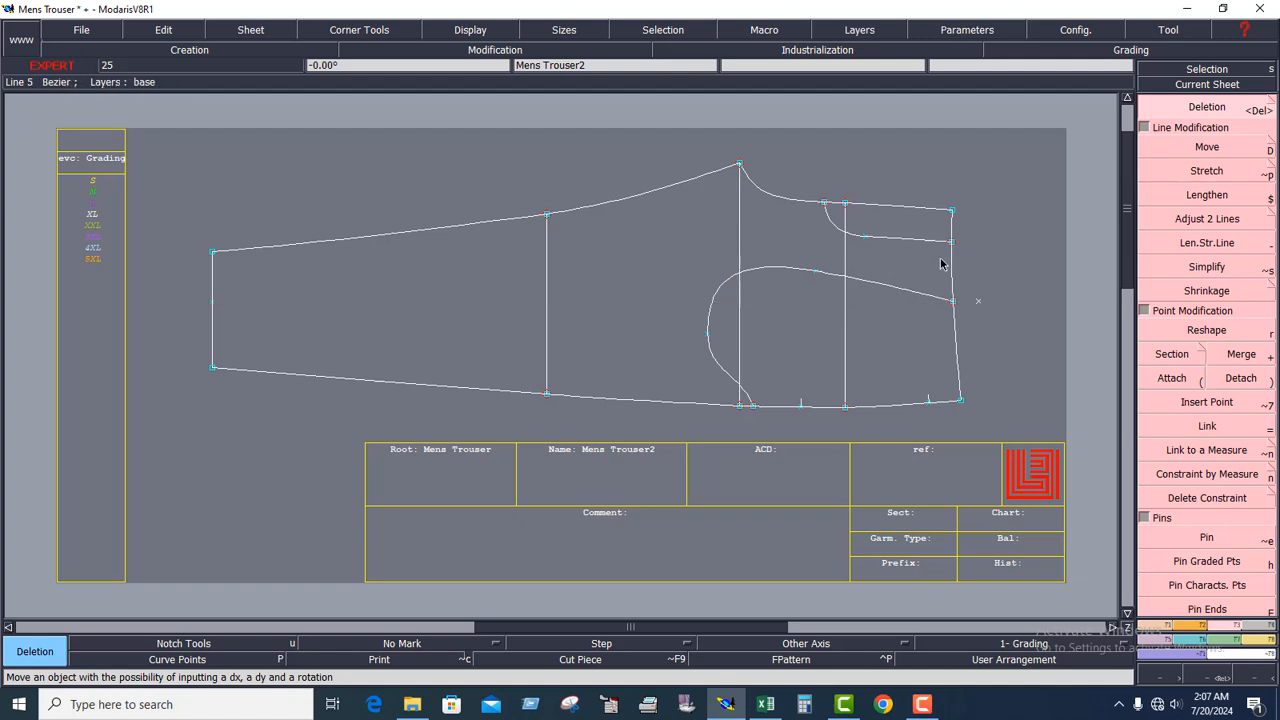
# Step: Extract the full front panel as a seam piece with the fly curve as an internal line, and arrange all sheets
pyautogui.click(1267, 636)
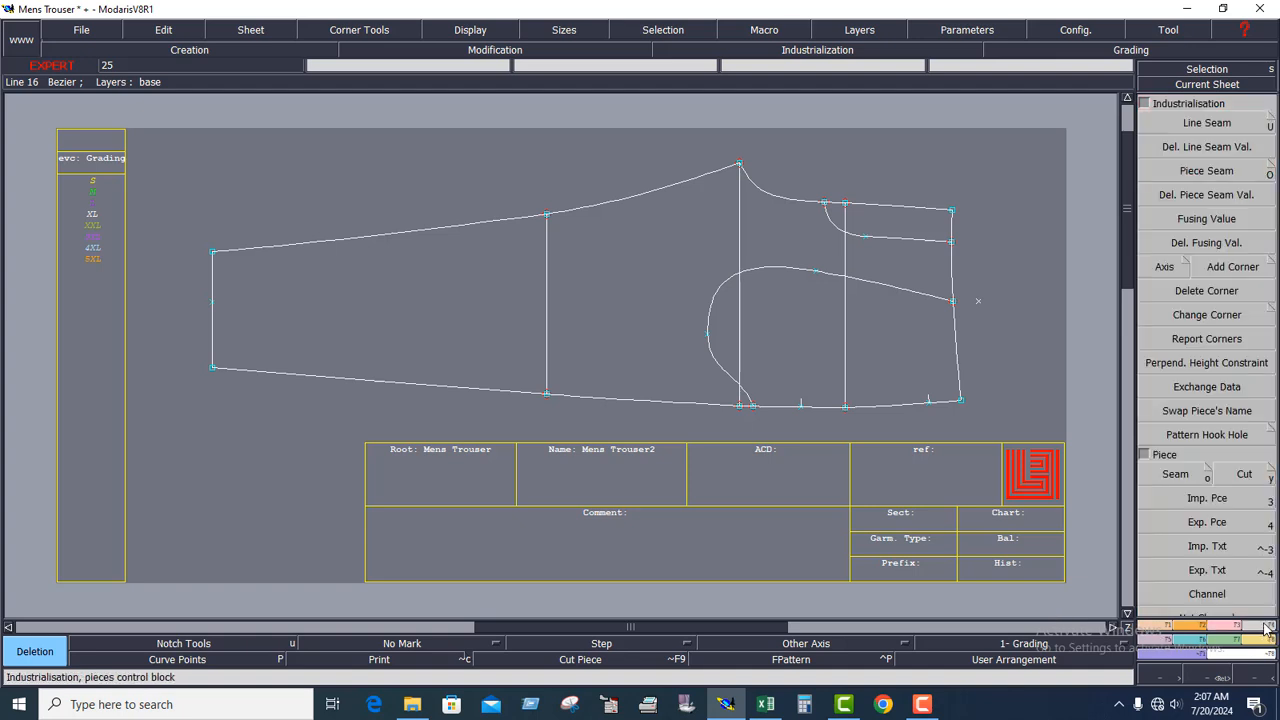
pyautogui.click(1176, 475)
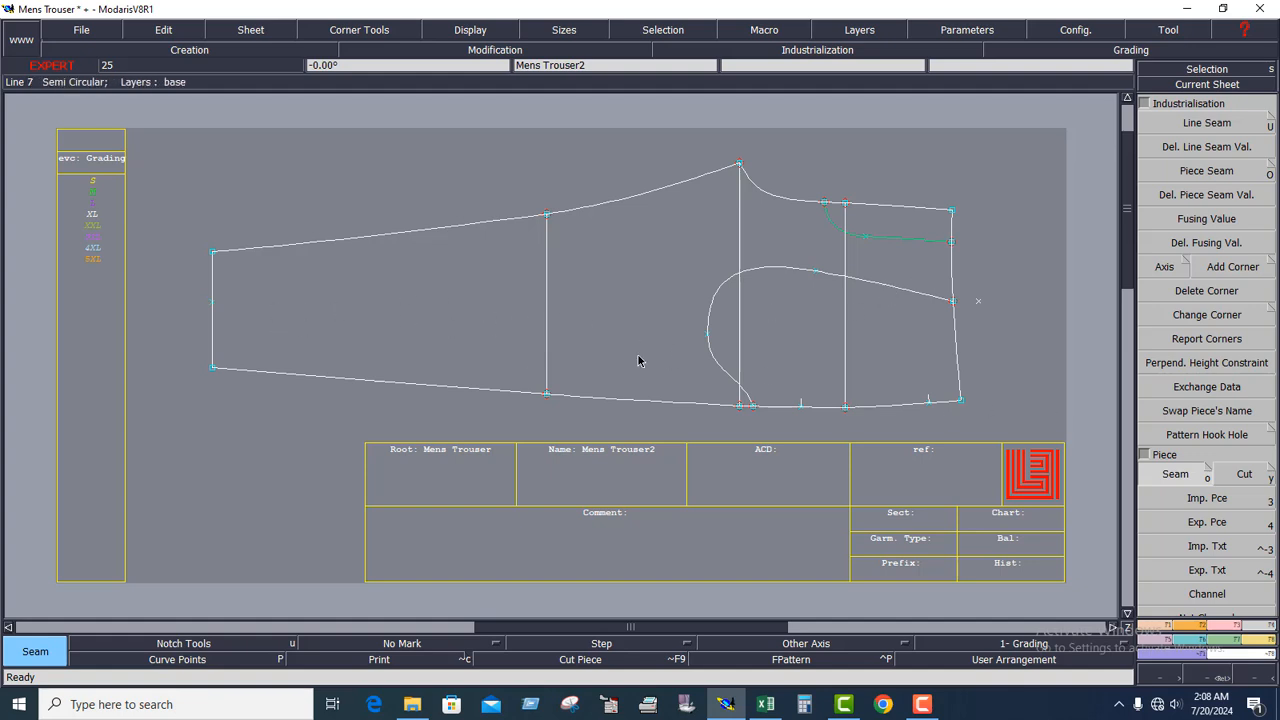
pyautogui.click(392, 289)
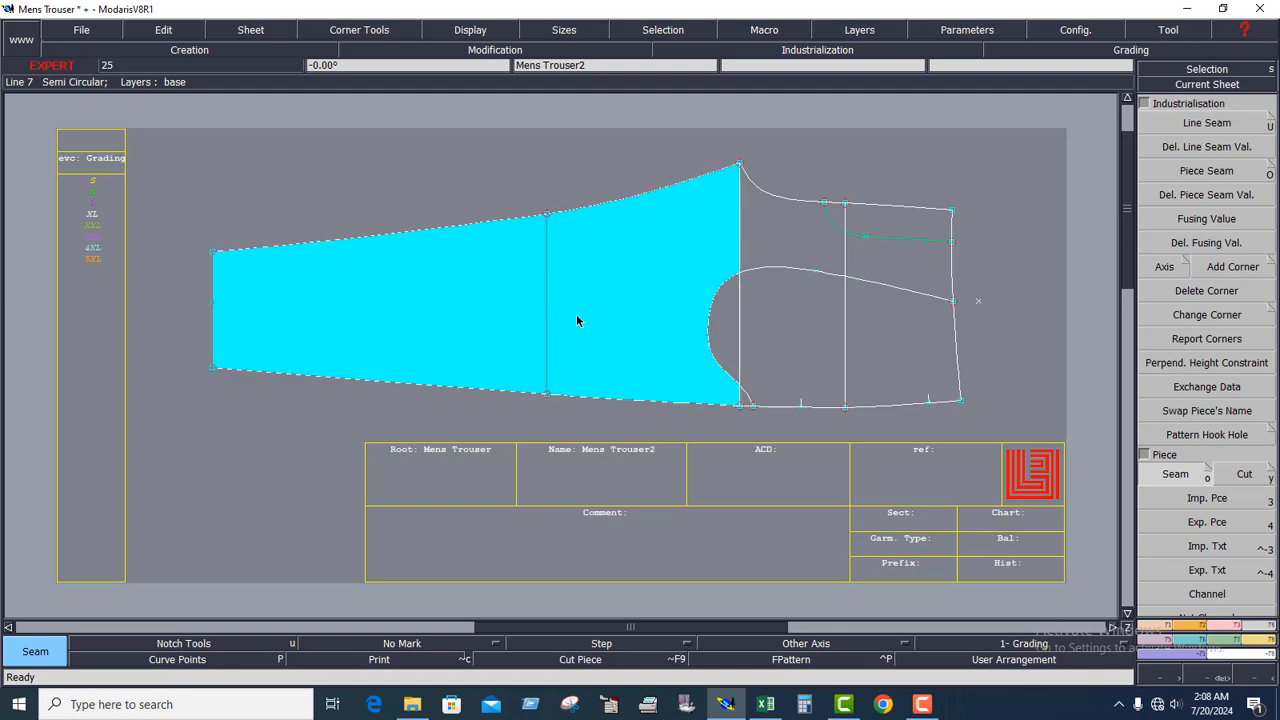
pyautogui.moveTo(740, 398)
pyautogui.mouseDown()
pyautogui.moveTo(886, 363)
pyautogui.moveTo(884, 227)
pyautogui.moveTo(724, 268)
pyautogui.moveTo(688, 321)
pyautogui.moveTo(771, 308)
pyautogui.moveTo(739, 305)
pyautogui.mouseUp()
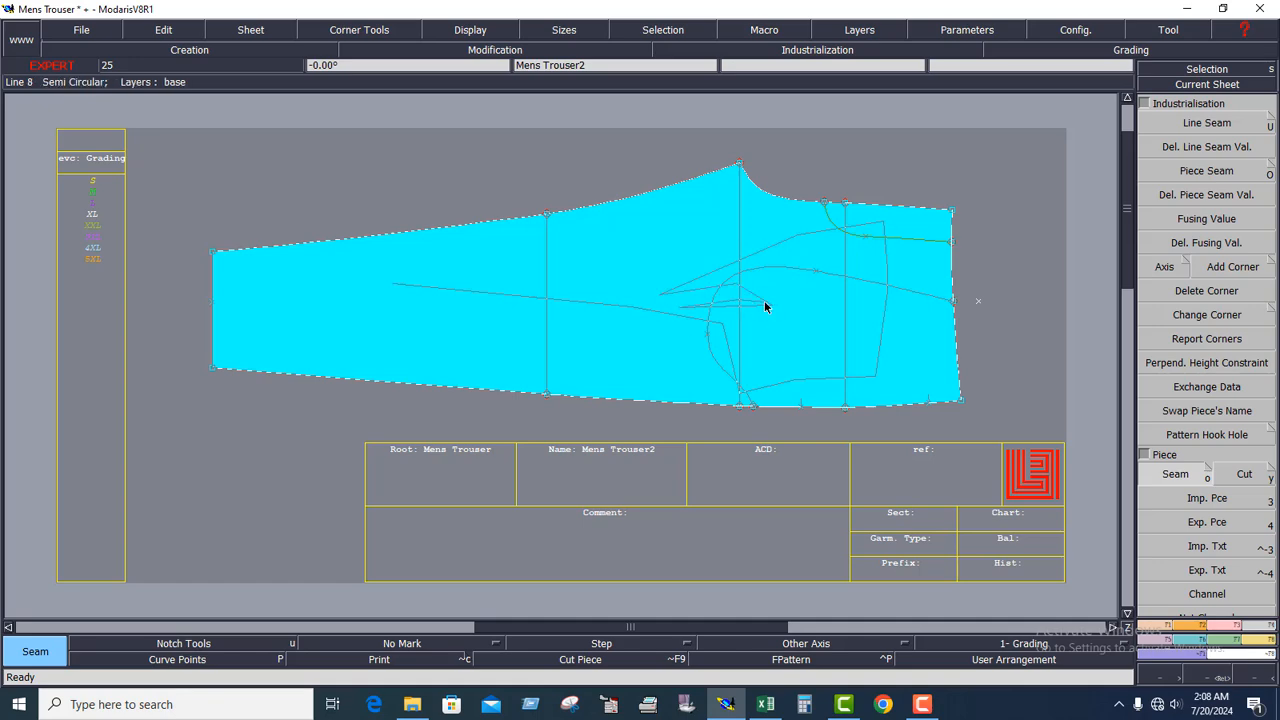
pyautogui.rightClick(766, 304)
pyautogui.press('8')
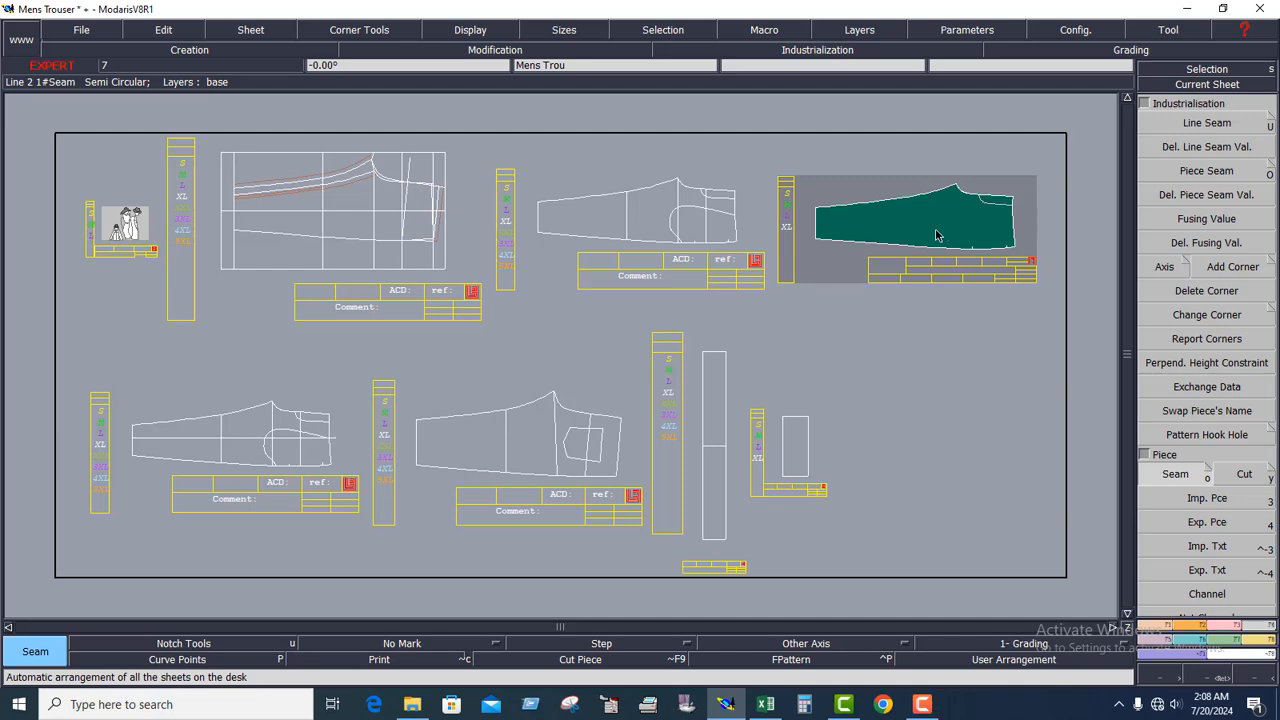
# Step: Delete the newly extracted front panel piece sheet
pyautogui.click(1209, 681)
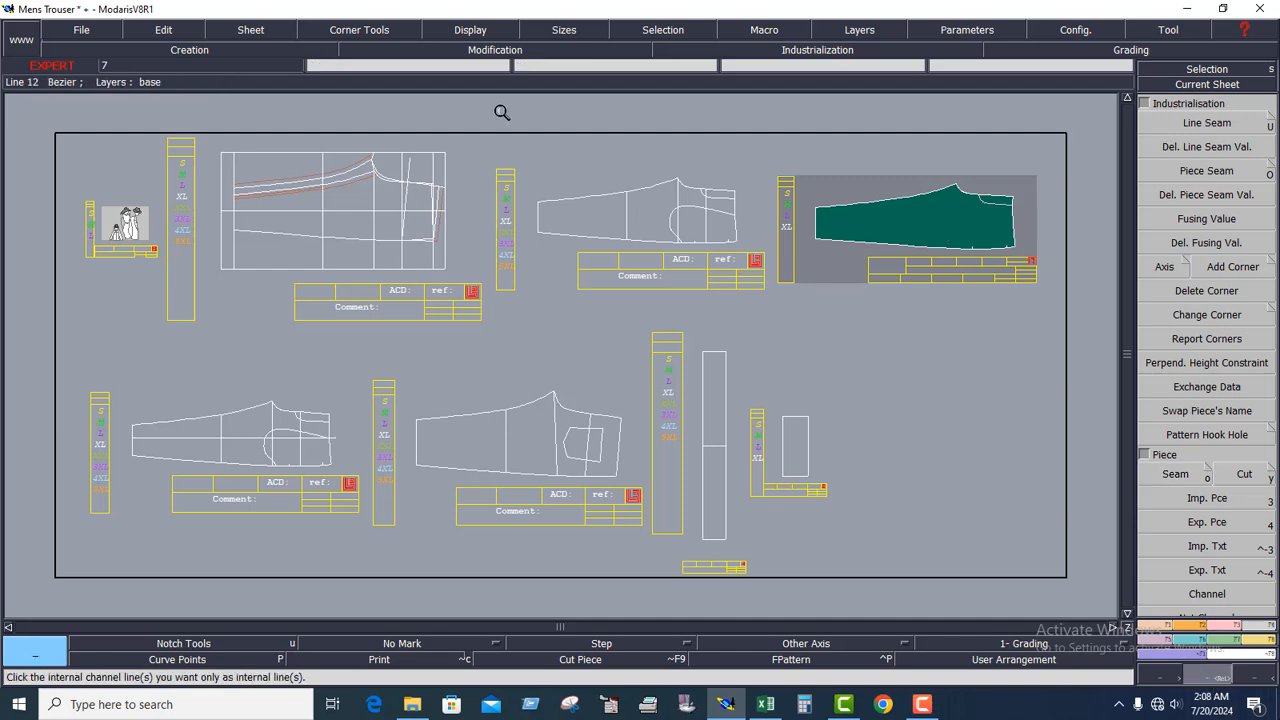
pyautogui.moveTo(502, 113); pyautogui.dragTo(1047, 341)
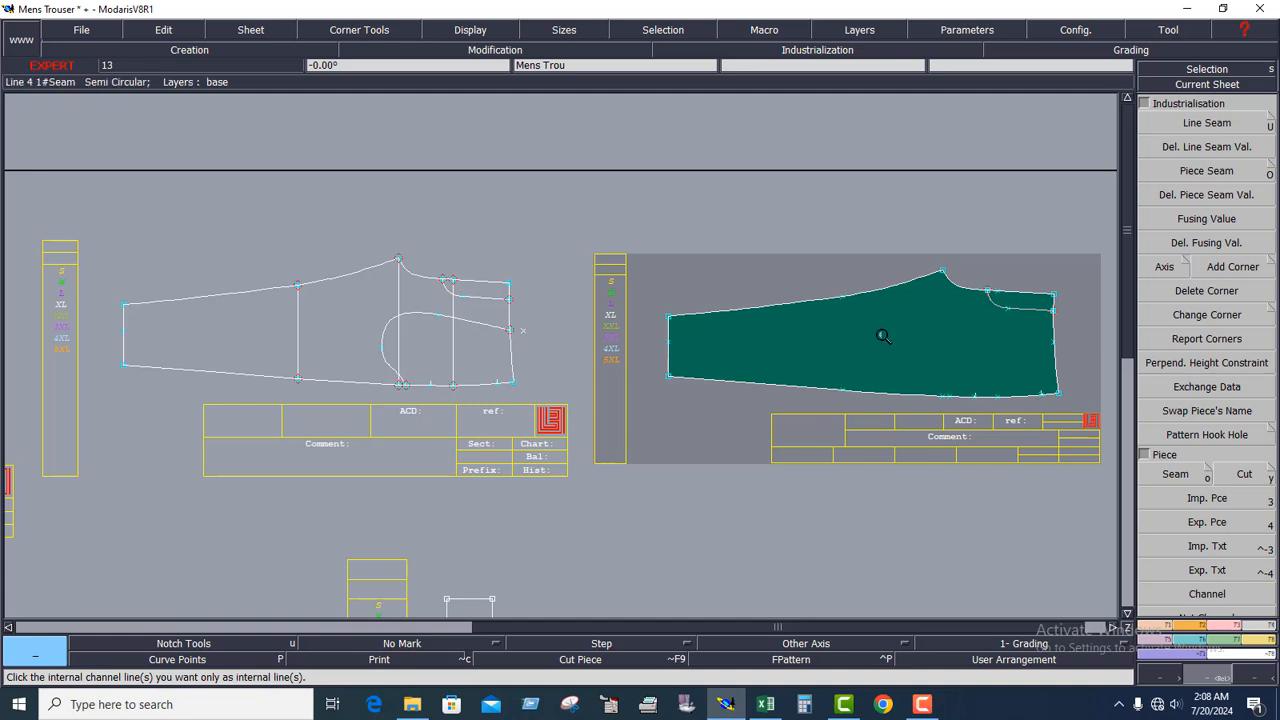
pyautogui.click(264, 36)
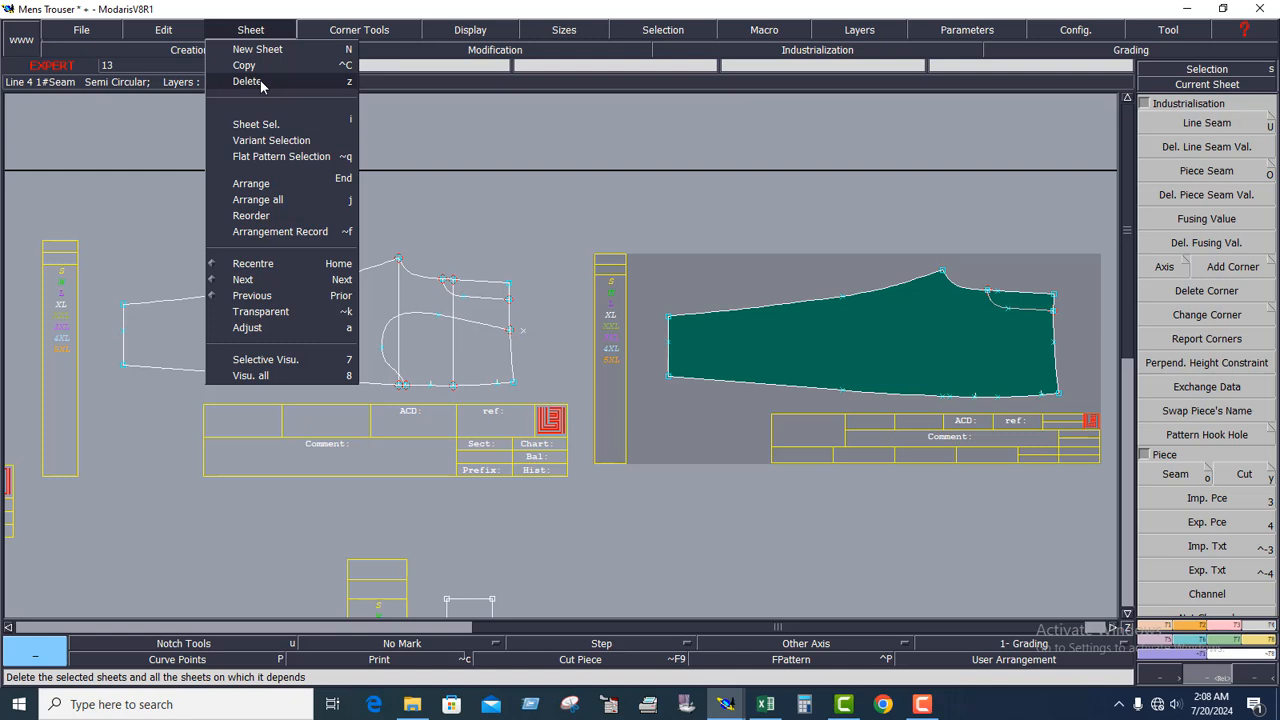
pyautogui.click(248, 81)
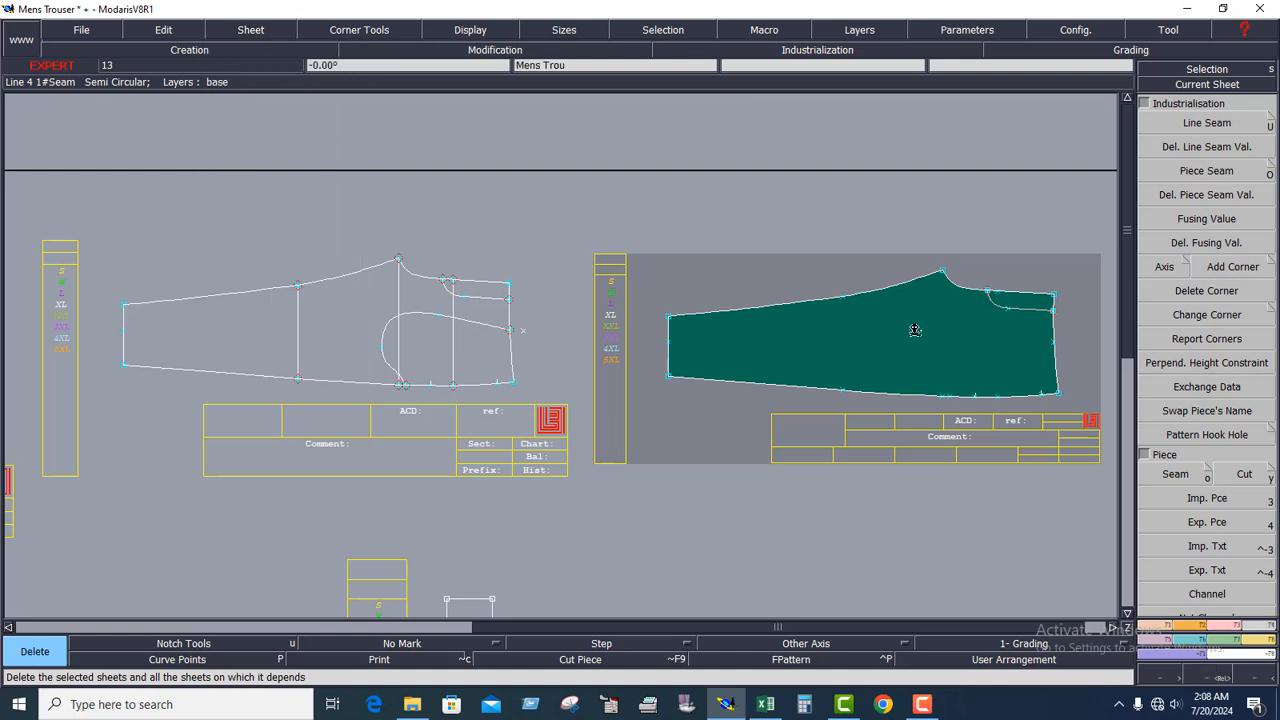
pyautogui.click(861, 326)
# Step: Extract the full front panel as a seam piece with the fly curve, crotch, hip and knee lines as internal lines, and arrange all sheets
pyautogui.click(1205, 84)
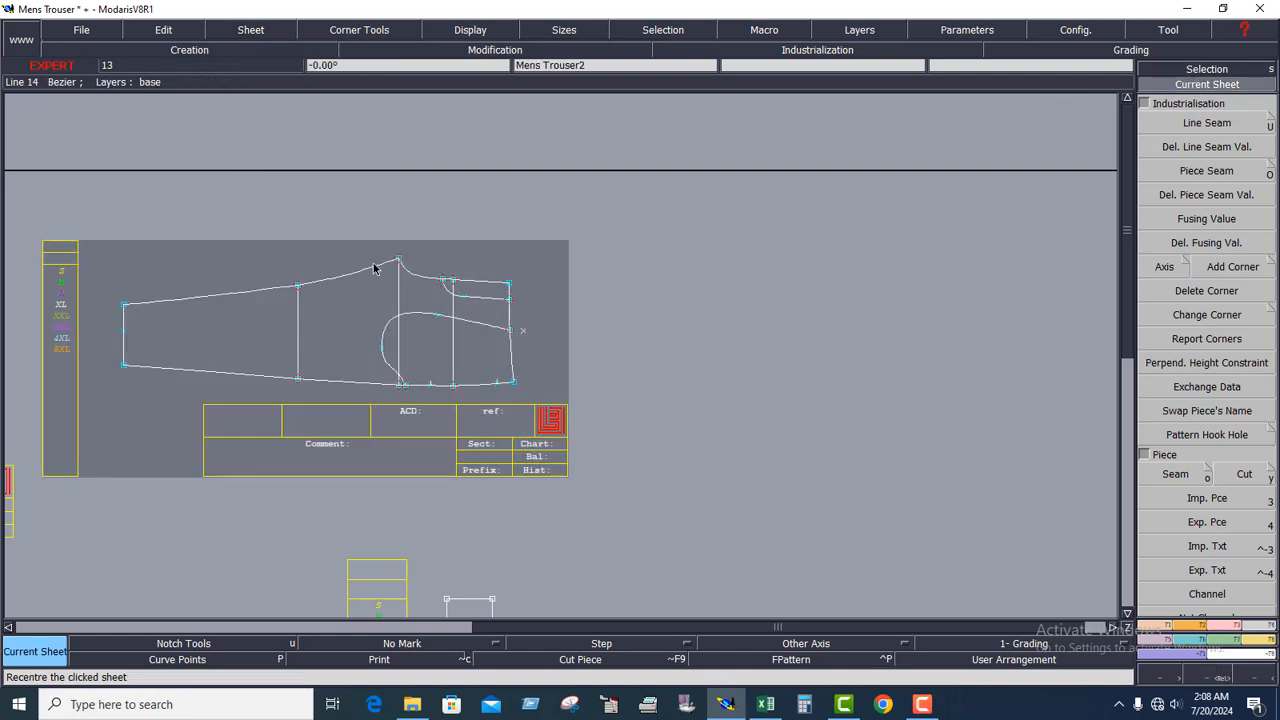
pyautogui.click(353, 299)
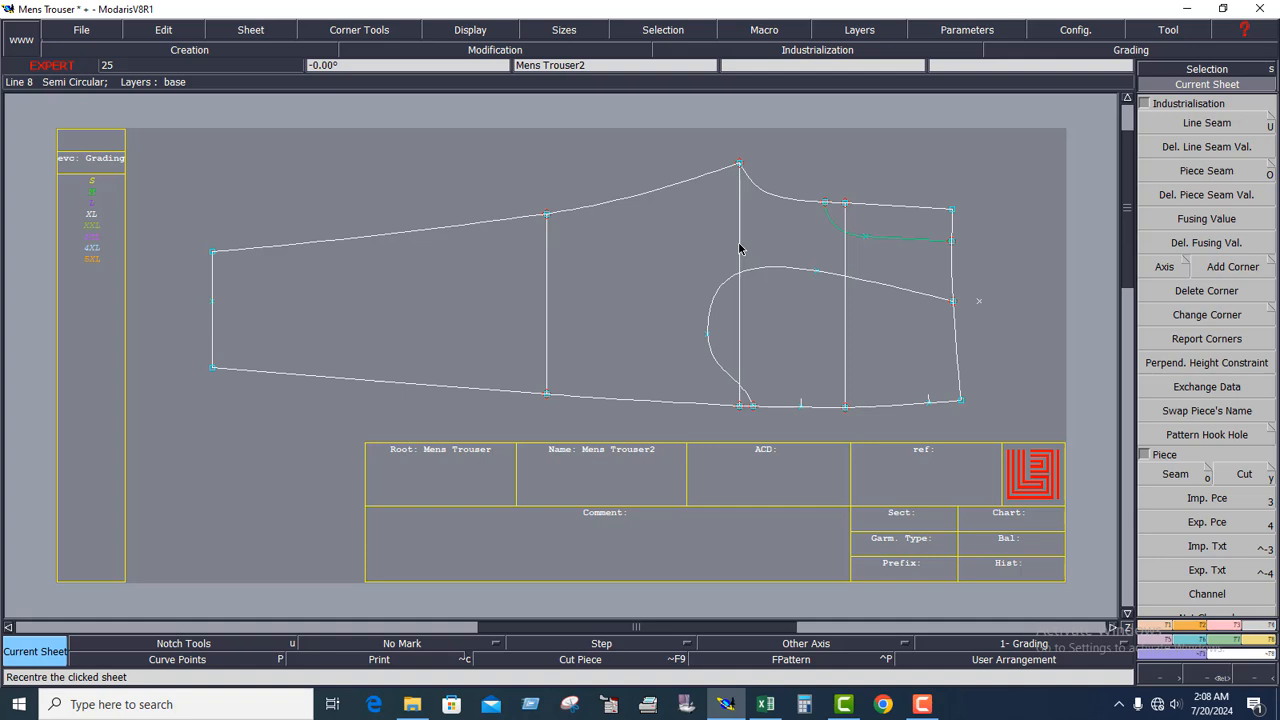
pyautogui.click(845, 321)
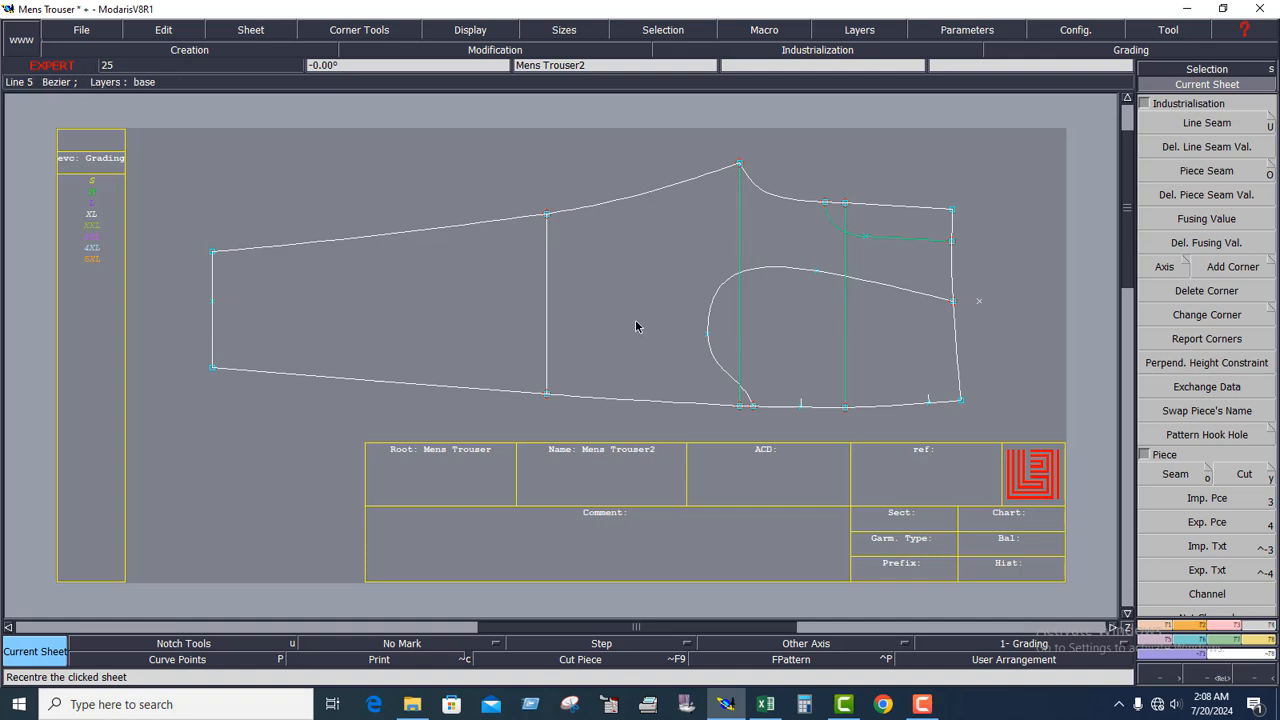
pyautogui.click(548, 291)
pyautogui.click(1187, 500)
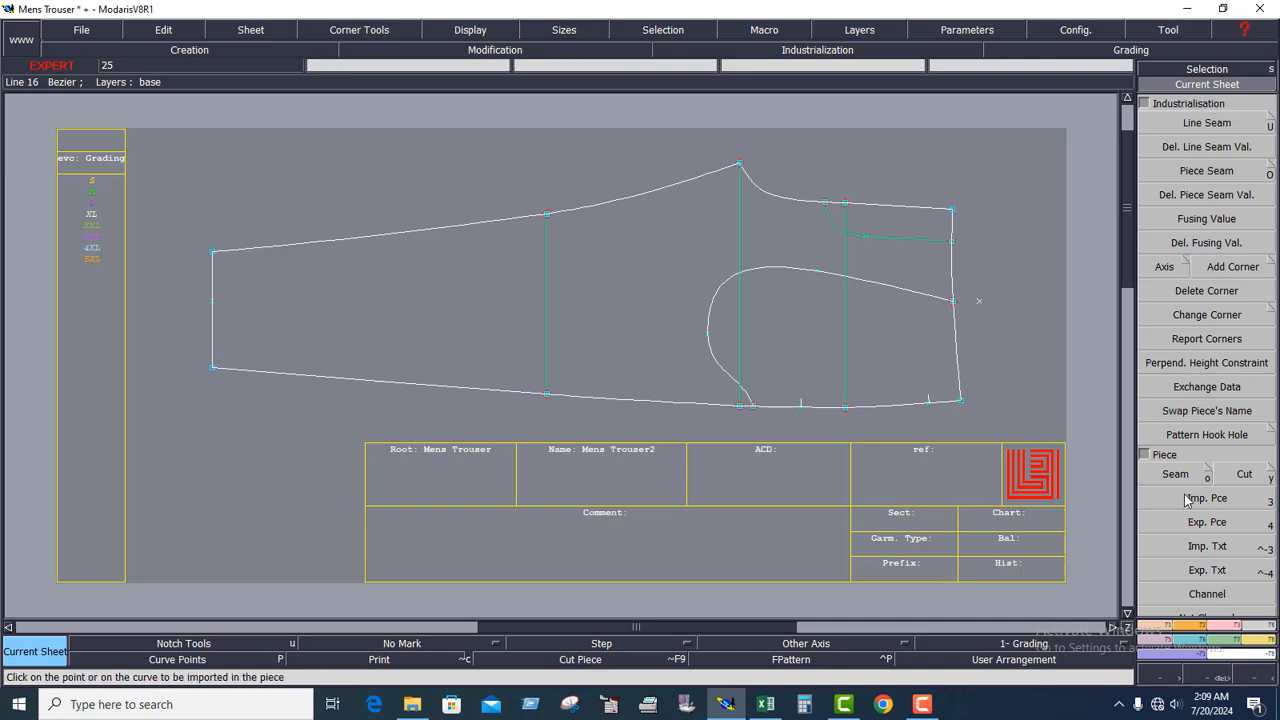
pyautogui.click(1178, 476)
pyautogui.click(452, 281)
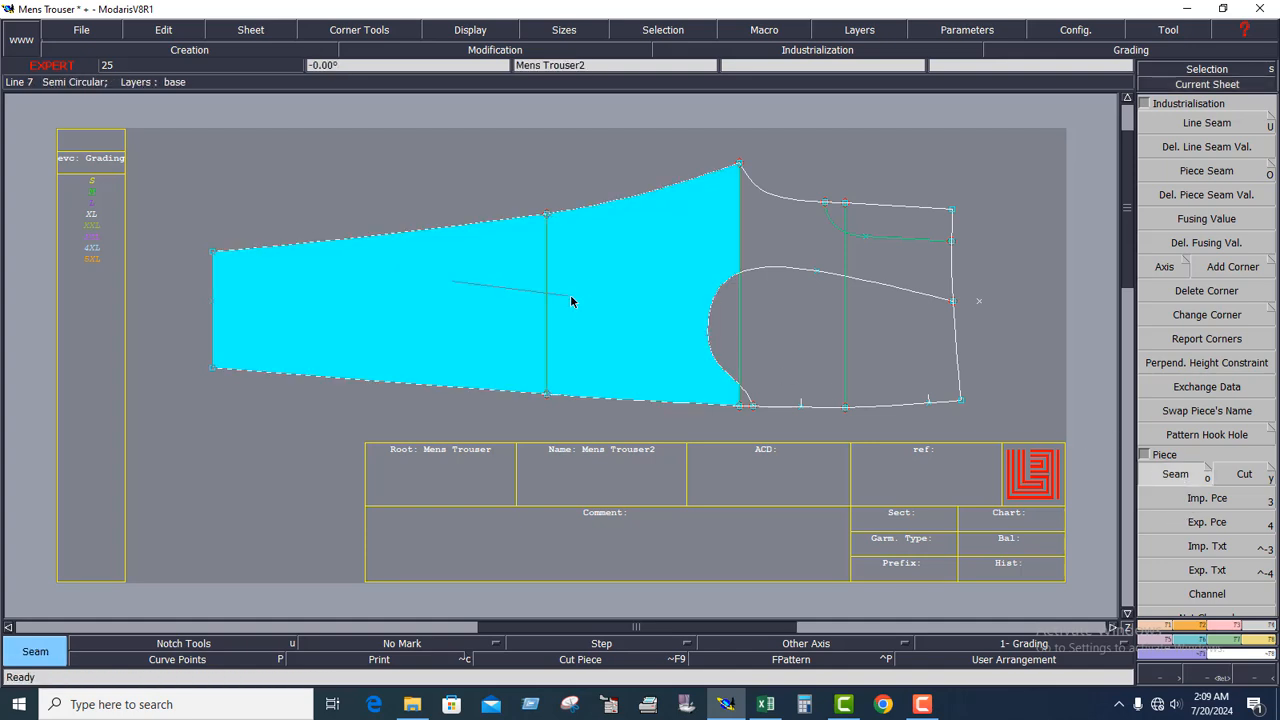
pyautogui.moveTo(570, 296)
pyautogui.mouseDown()
pyautogui.moveTo(694, 333)
pyautogui.moveTo(739, 396)
pyautogui.moveTo(849, 367)
pyautogui.moveTo(894, 286)
pyautogui.moveTo(850, 215)
pyautogui.moveTo(745, 318)
pyautogui.moveTo(746, 280)
pyautogui.moveTo(614, 290)
pyautogui.mouseUp()
pyautogui.rightClick(616, 291)
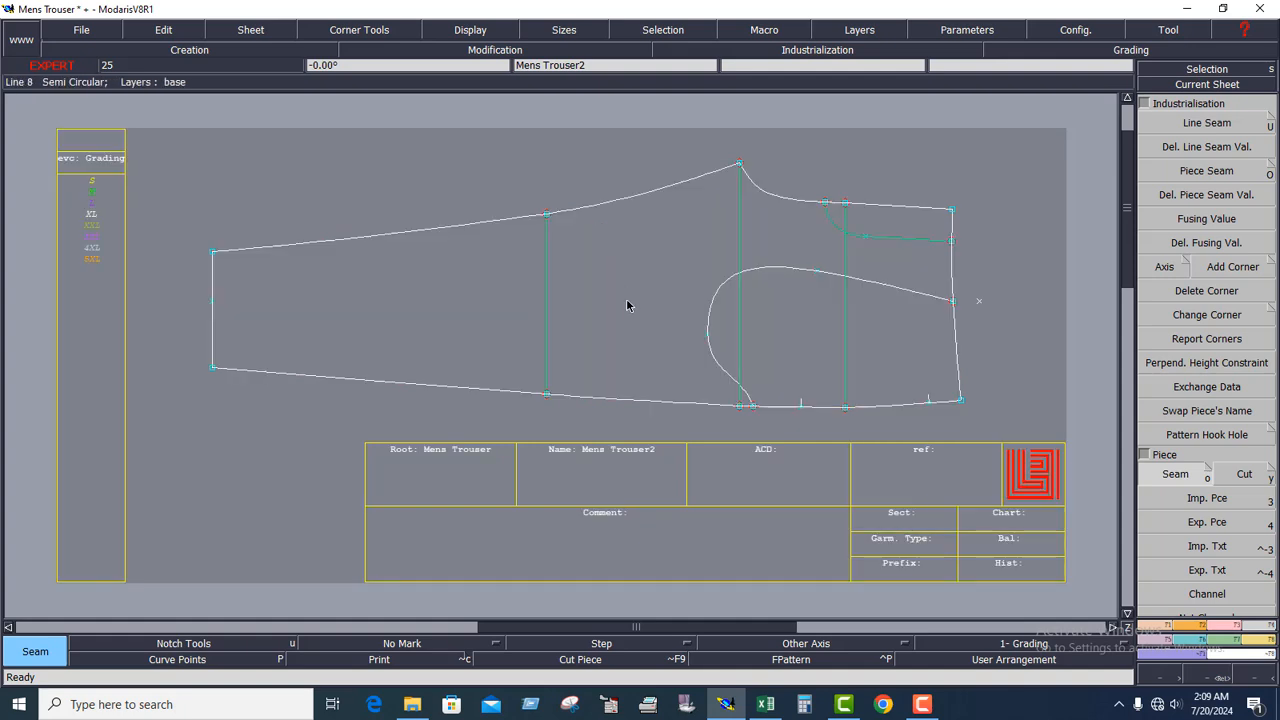
pyautogui.press('j')
# Step: Inspect the internal knee, crotch and hip lines on the newly extracted front panel piece
pyautogui.click(1010, 195)
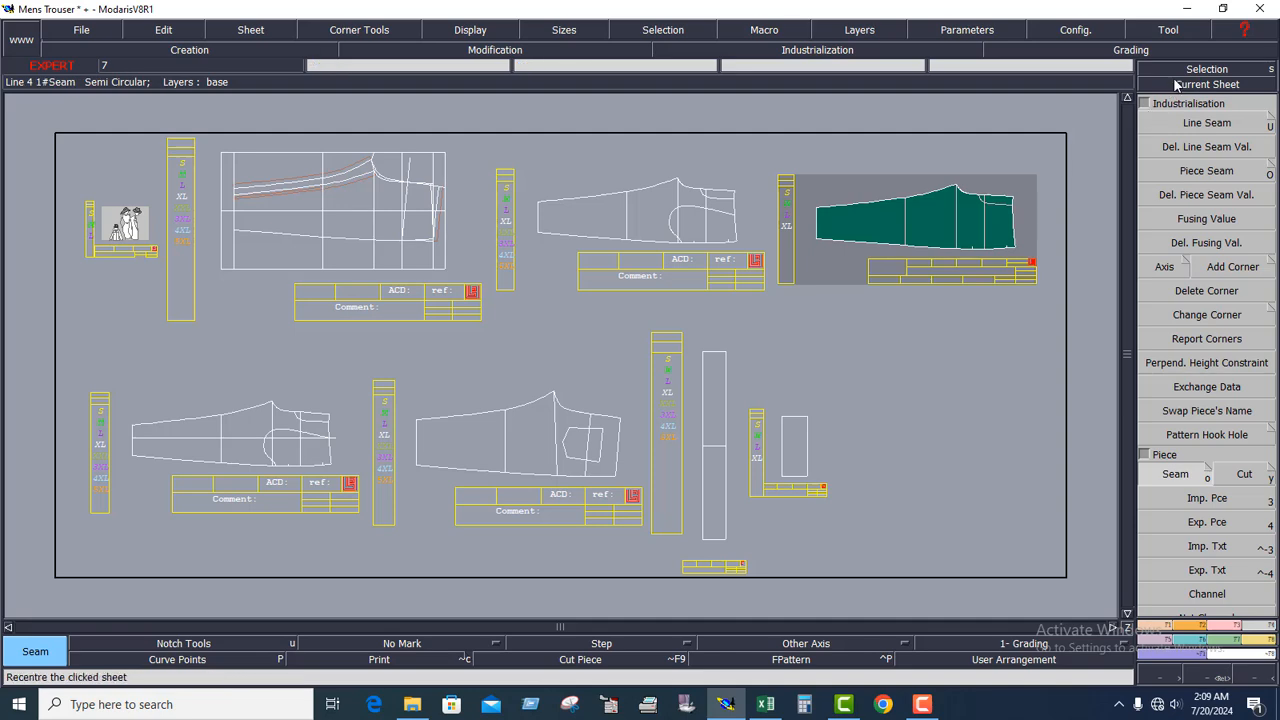
pyautogui.click(1180, 85)
pyautogui.click(1031, 196)
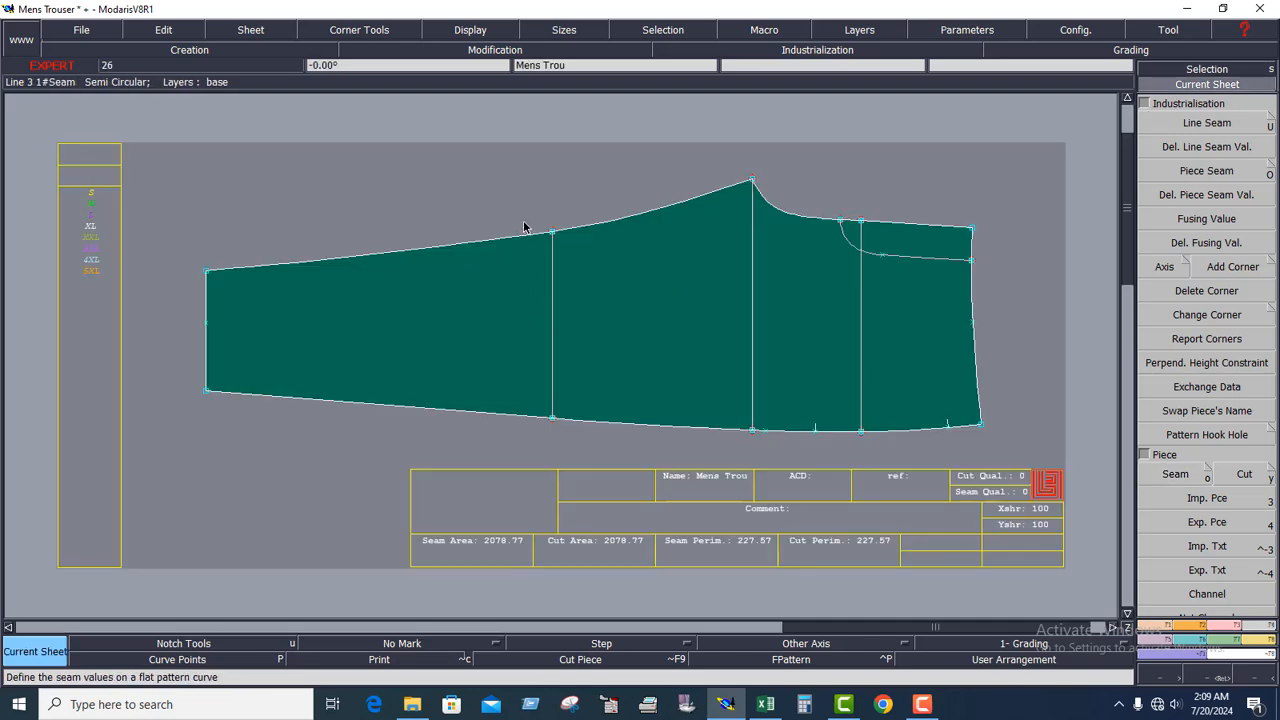
pyautogui.moveTo(515, 168); pyautogui.dragTo(591, 466)
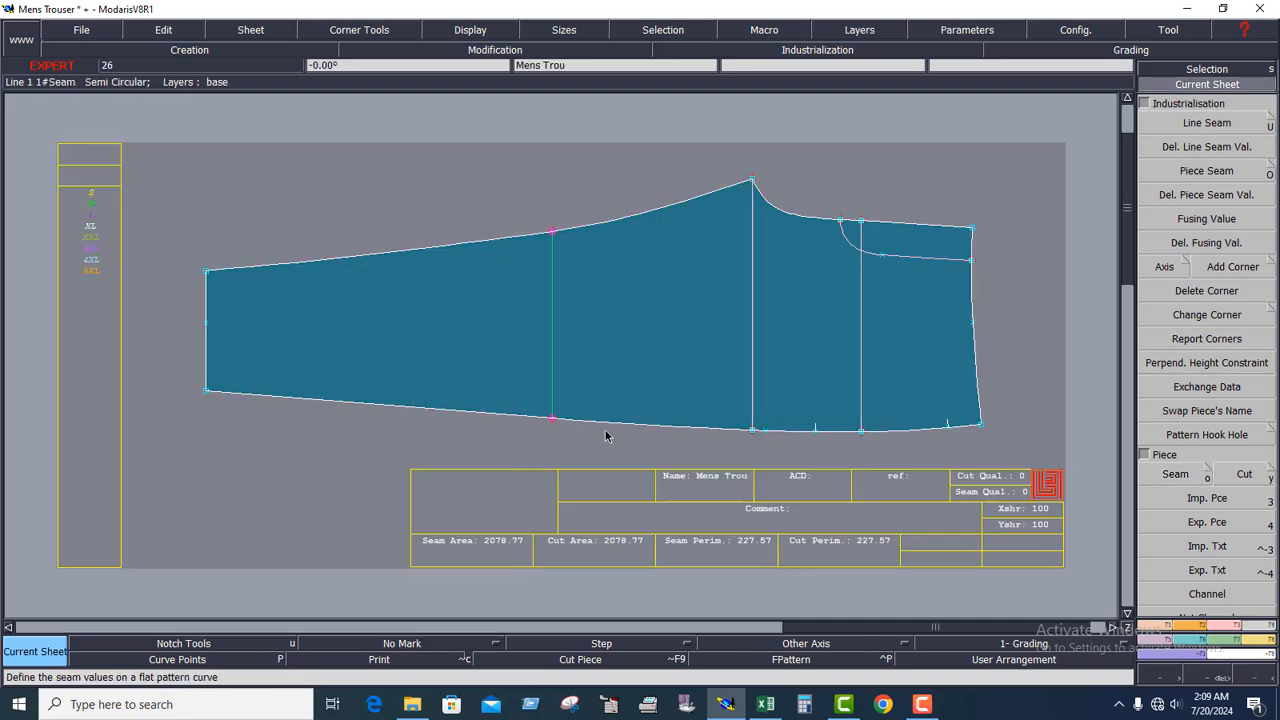
pyautogui.click(736, 307)
pyautogui.moveTo(731, 153); pyautogui.dragTo(769, 466)
pyautogui.click(803, 336)
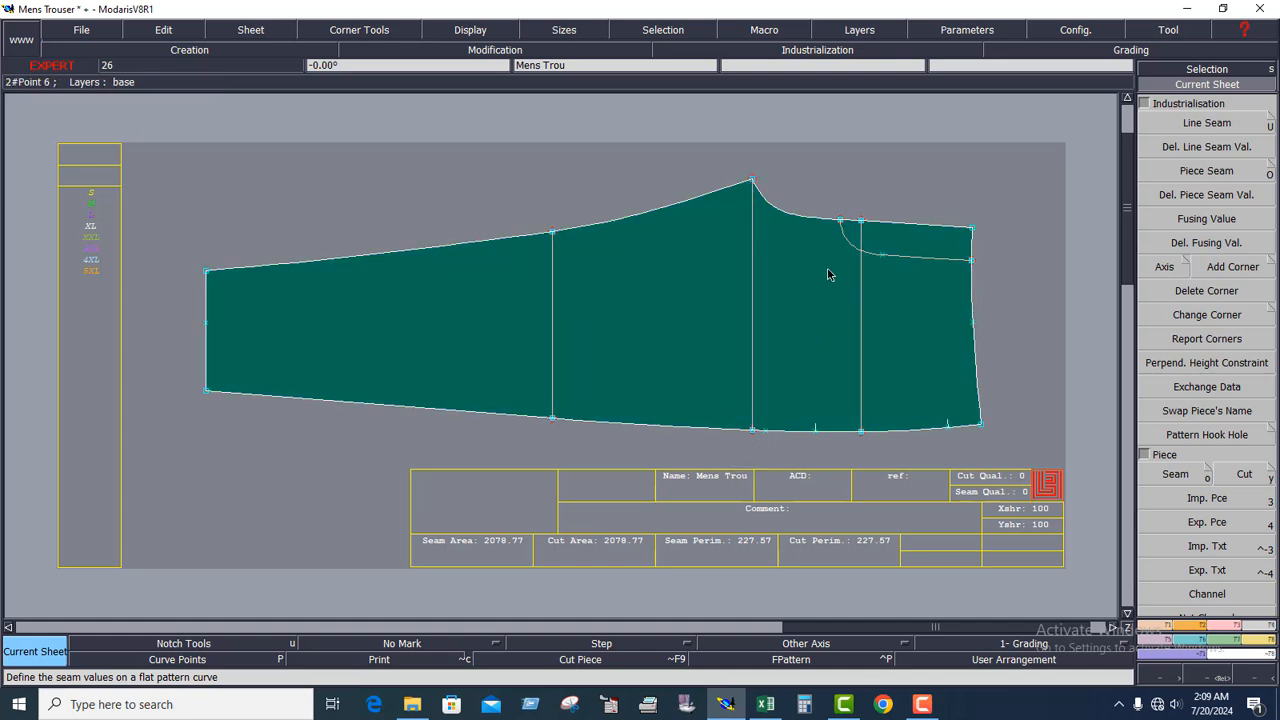
pyautogui.moveTo(847, 184); pyautogui.dragTo(877, 461)
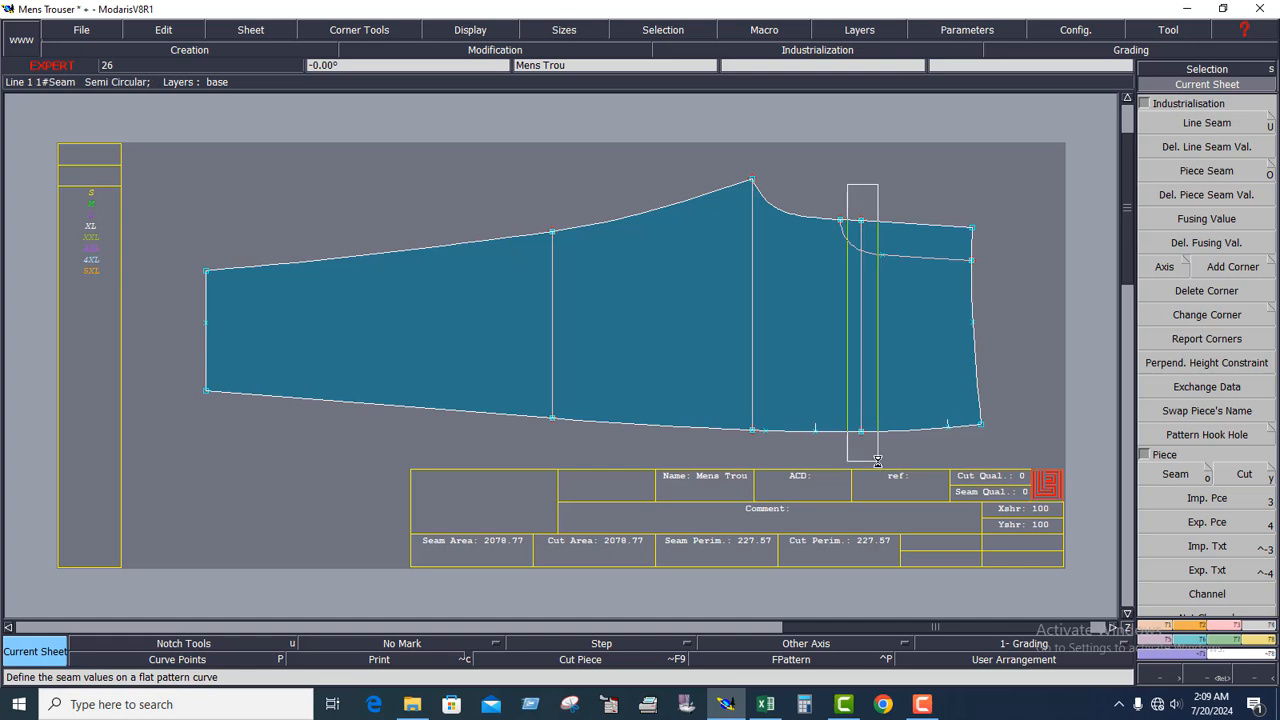
pyautogui.click(797, 281)
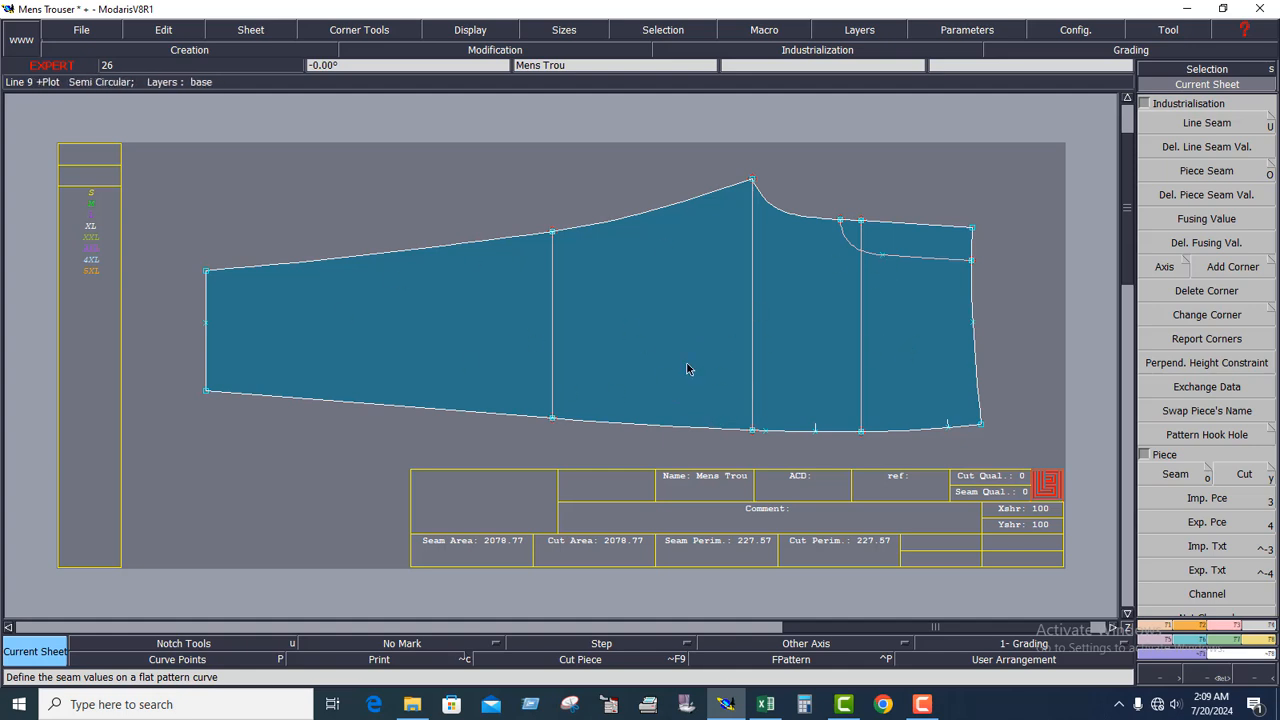
# Step: Extract the curved pocket bag area from the front panel flat pattern as a seam piece
pyautogui.press('j')
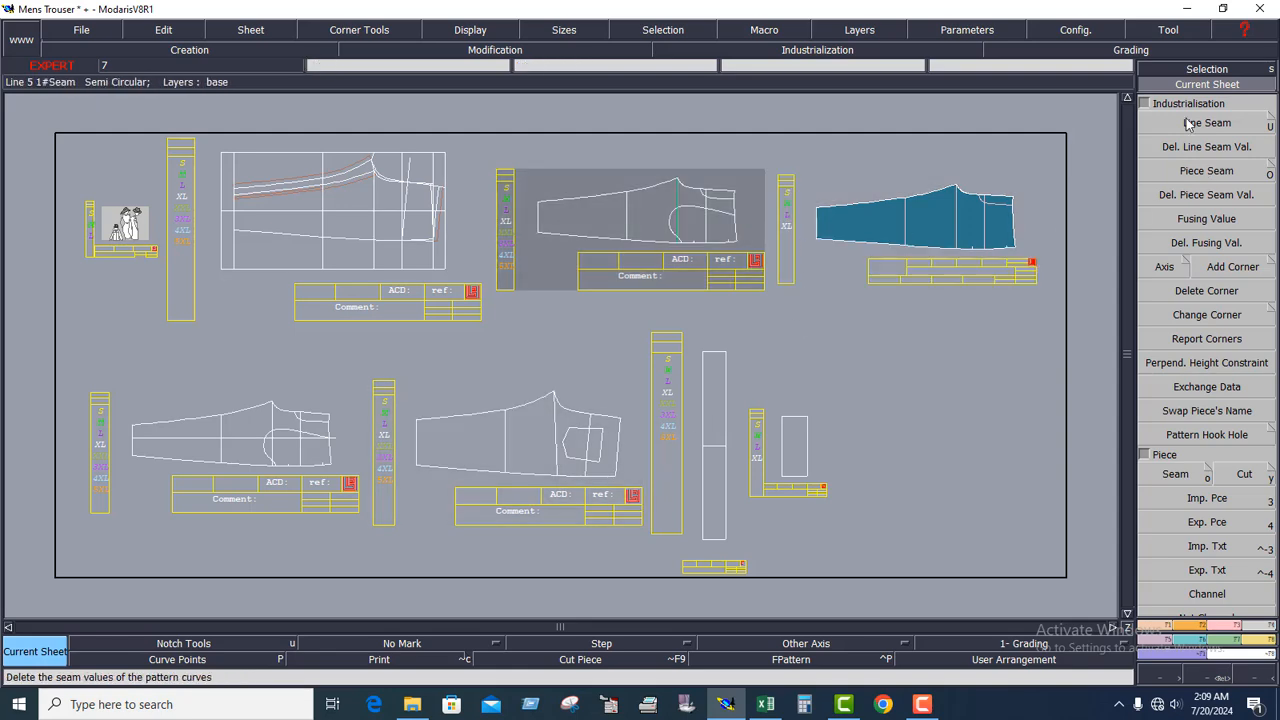
pyautogui.press('Home')
pyautogui.click(690, 232)
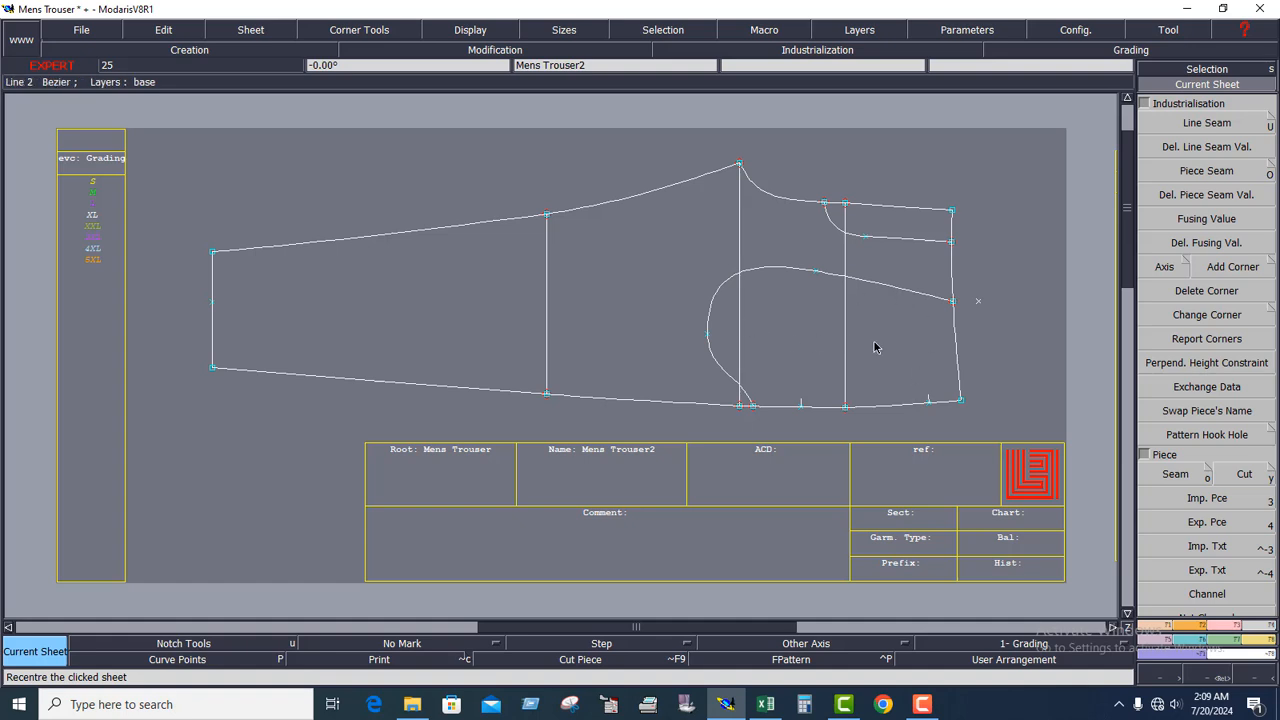
pyautogui.press('o')
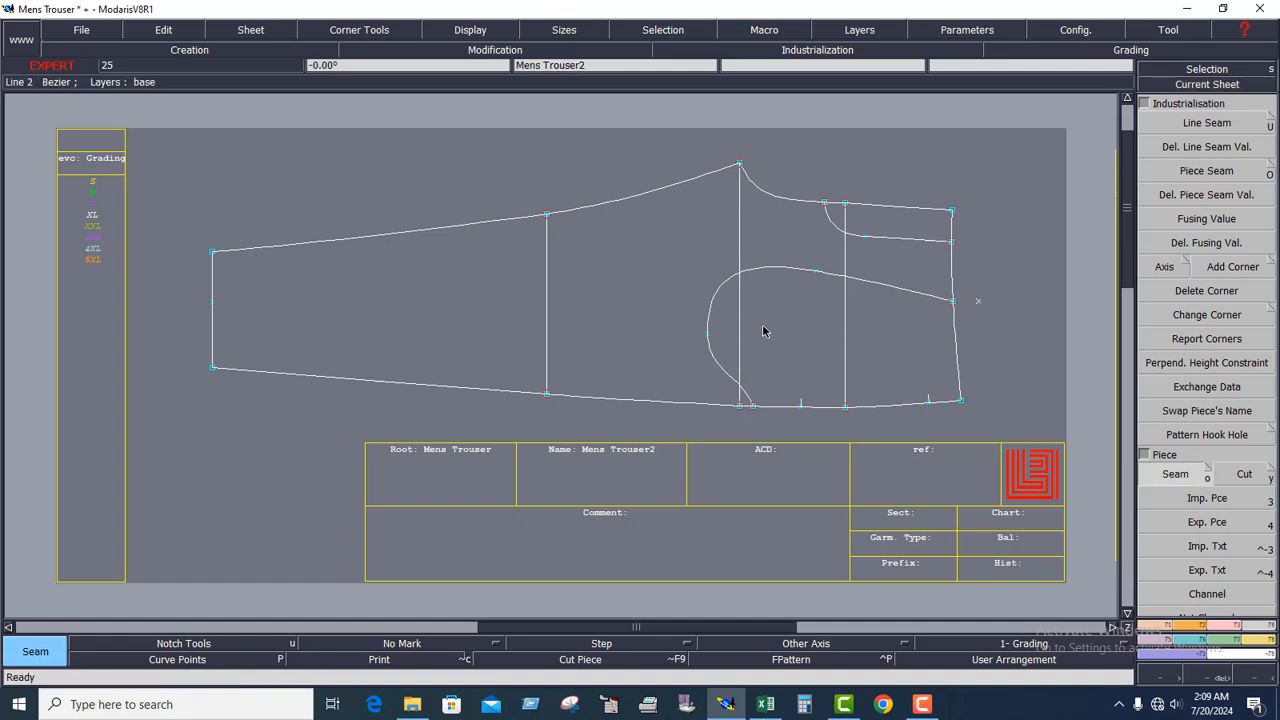
pyautogui.click(723, 314)
pyautogui.moveTo(810, 347); pyautogui.dragTo(918, 349)
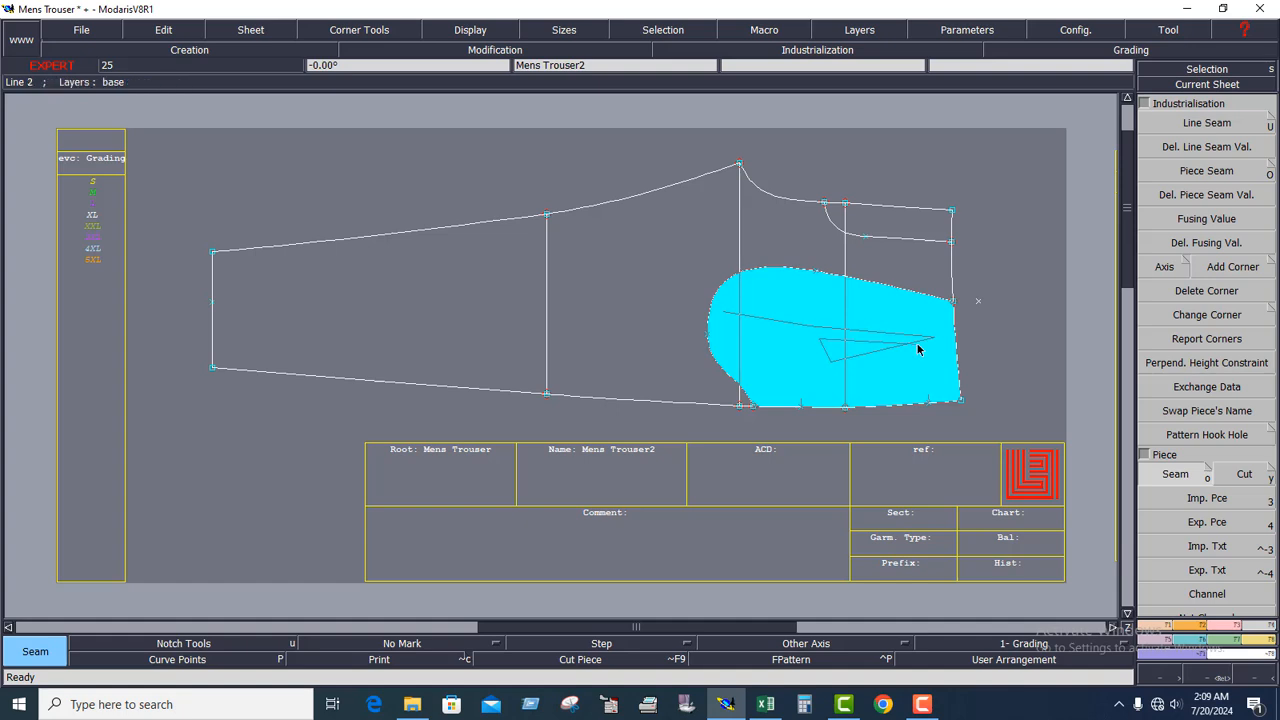
pyautogui.rightClick(918, 349)
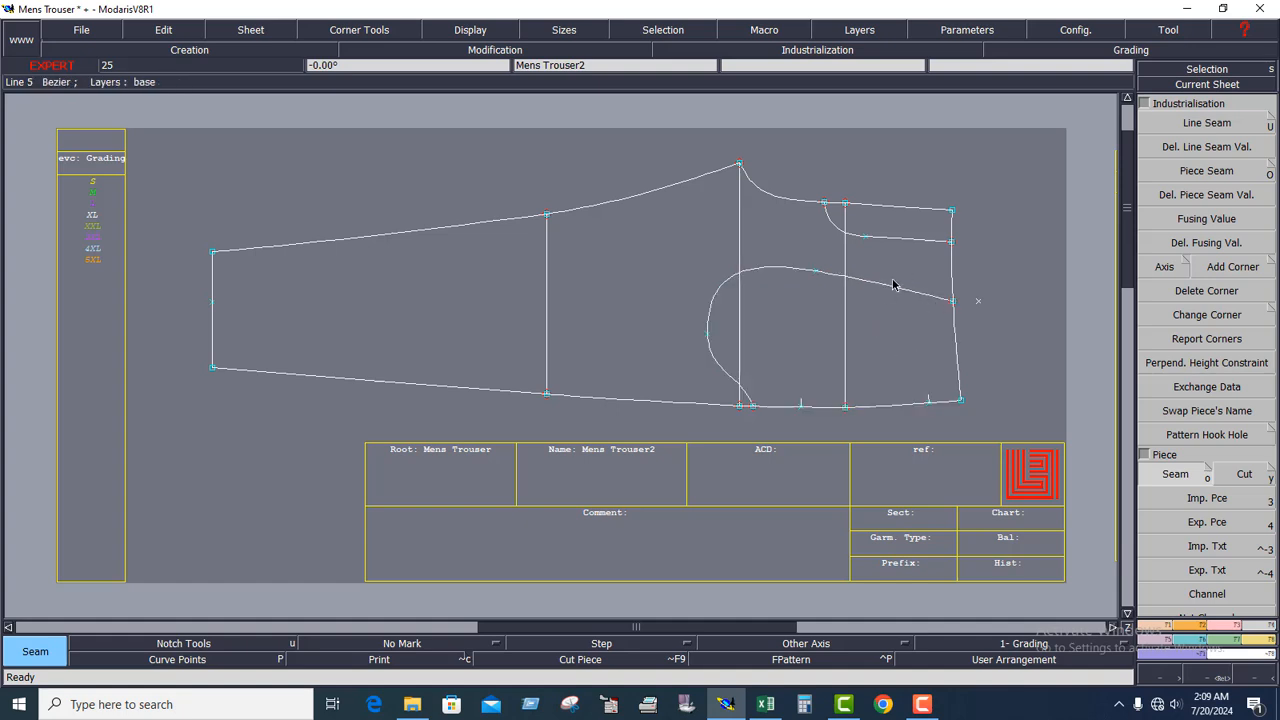
# Step: Extract the fly area of the front panel flat pattern as a seam piece, and arrange all sheets
pyautogui.click(857, 220)
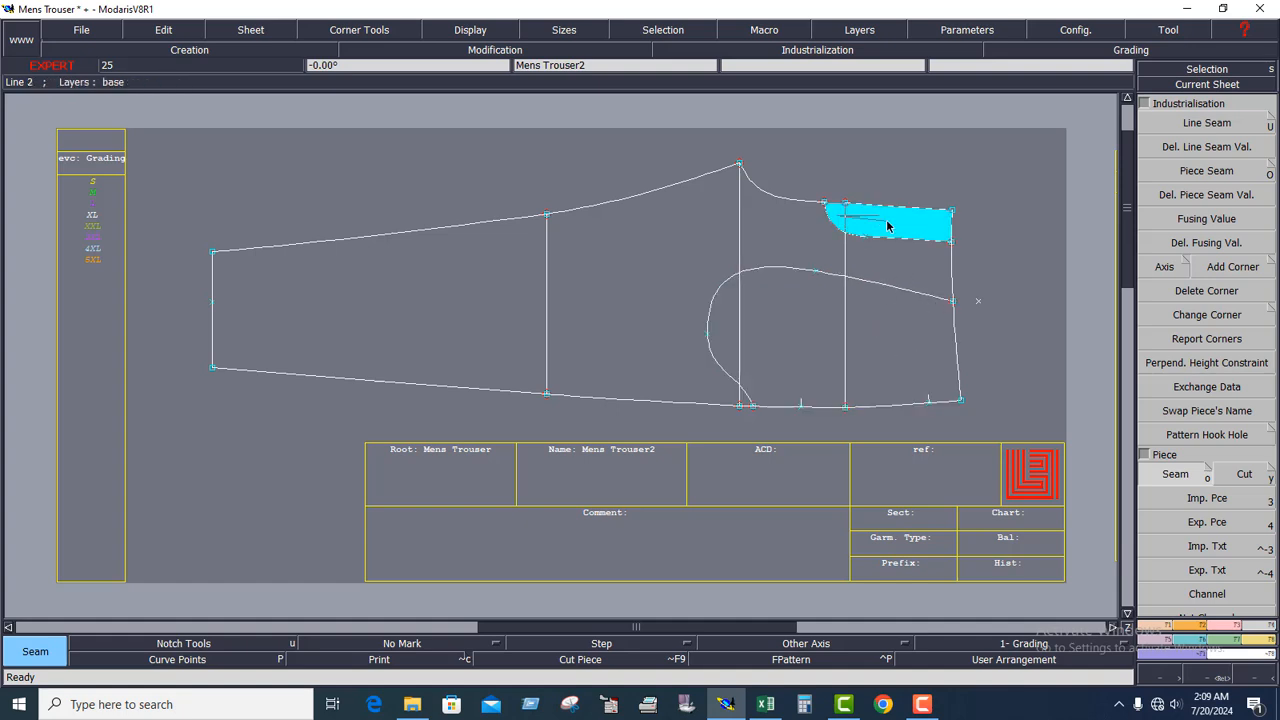
pyautogui.rightClick(878, 323)
pyautogui.press('space')
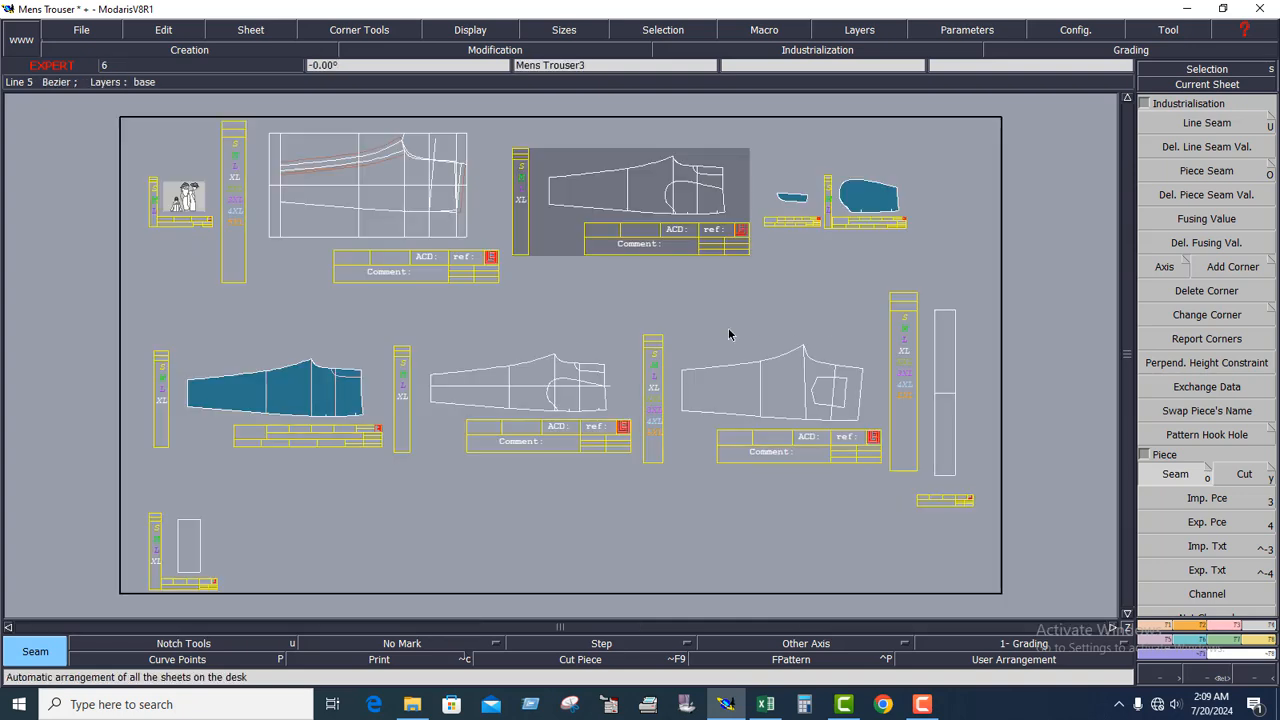
# Step: Rotate the extracted fly piece by two points so that its long straight edge lies horizontal
pyautogui.click(816, 214)
pyautogui.click(1162, 86)
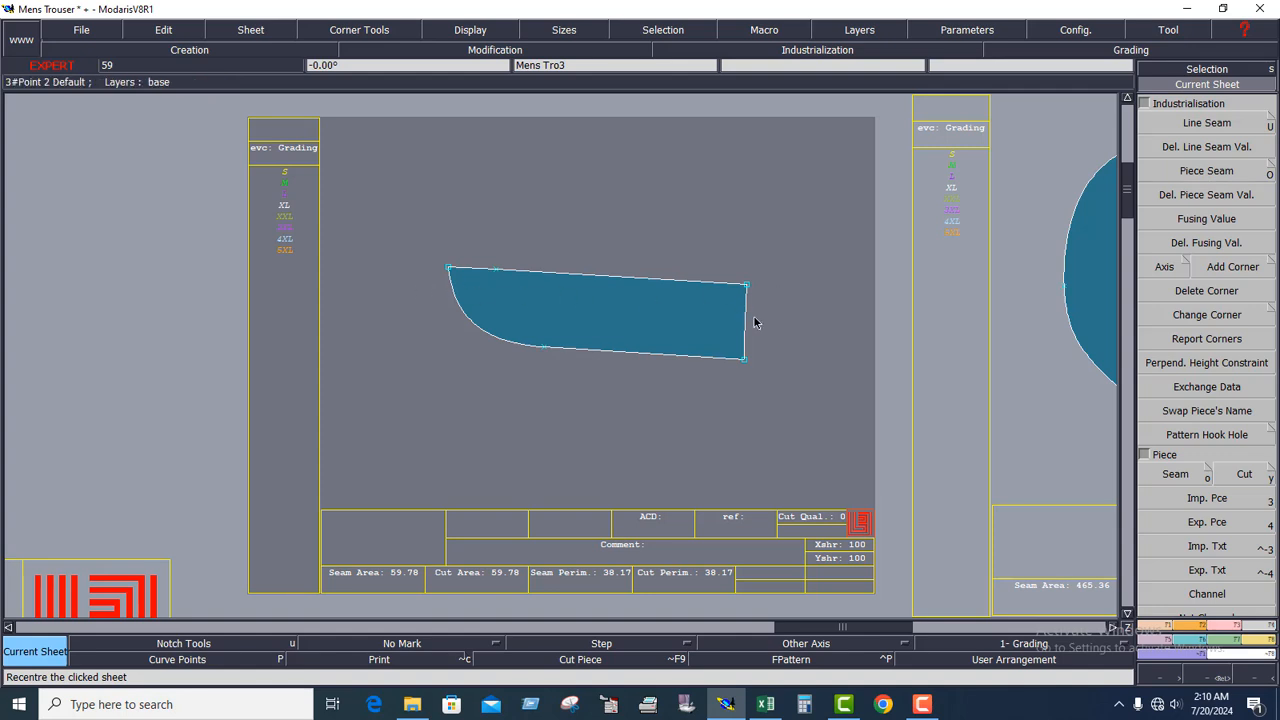
pyautogui.click(1201, 631)
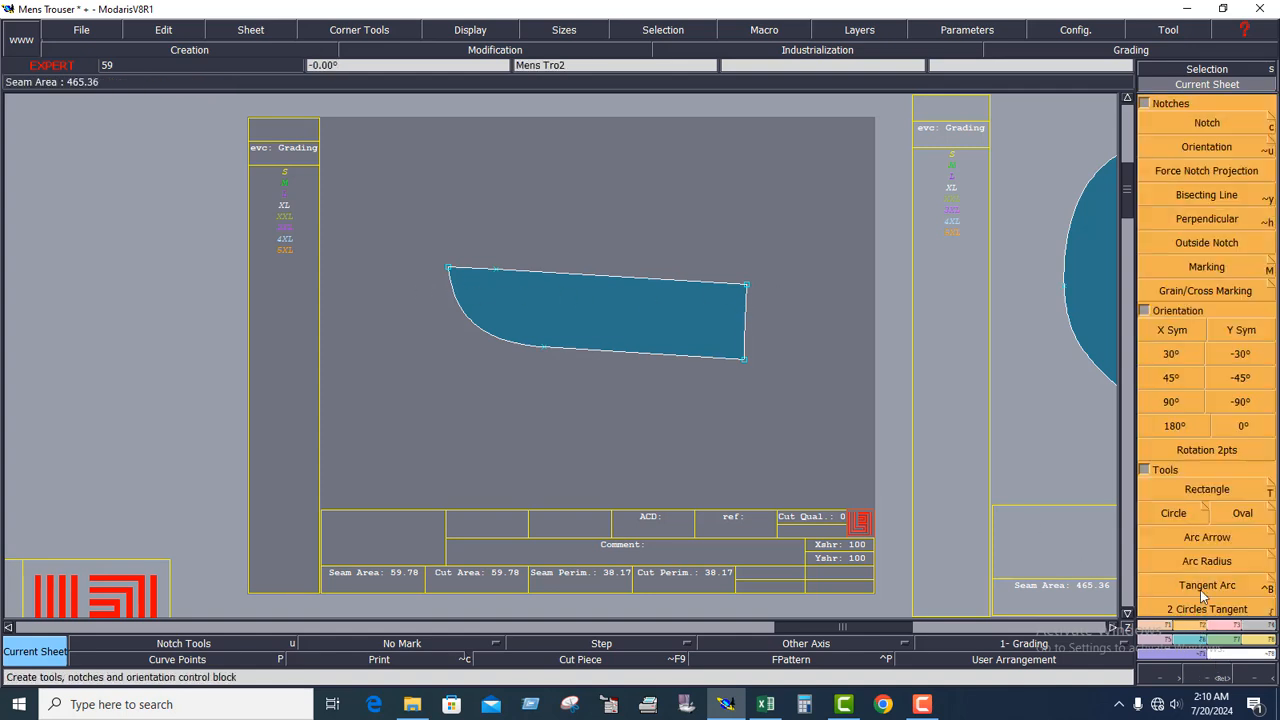
pyautogui.click(1225, 449)
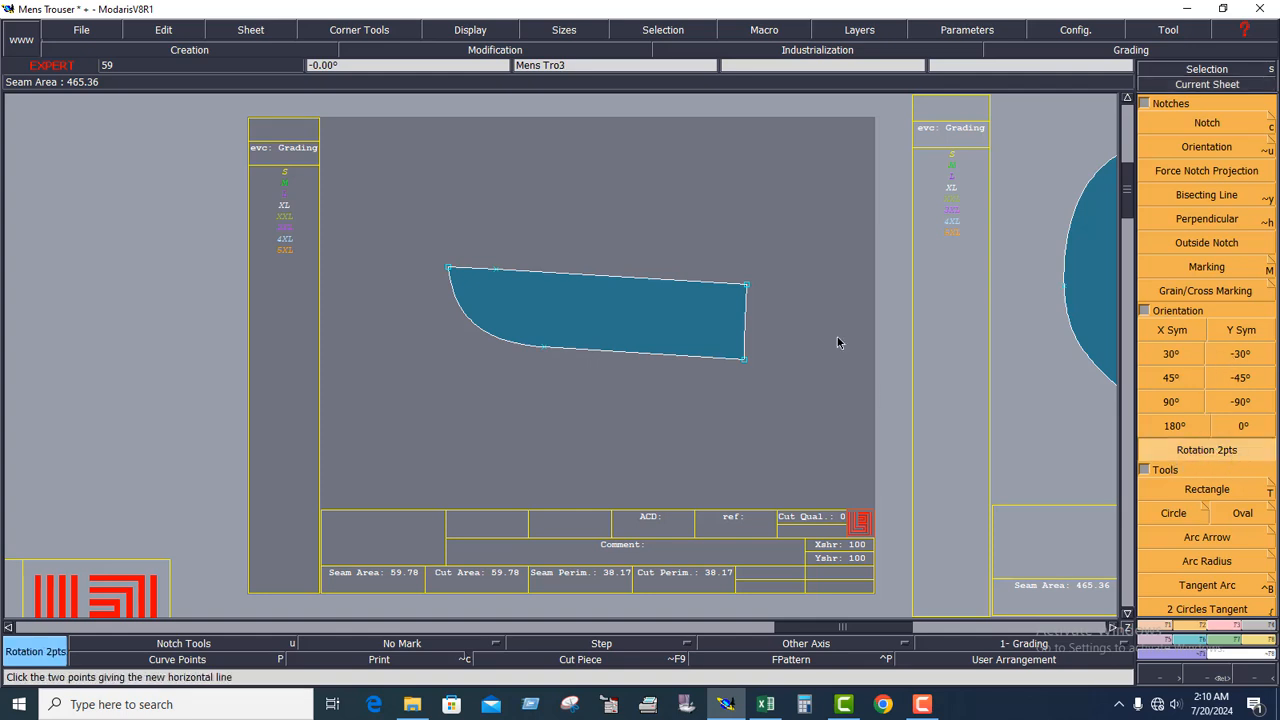
pyautogui.click(694, 287)
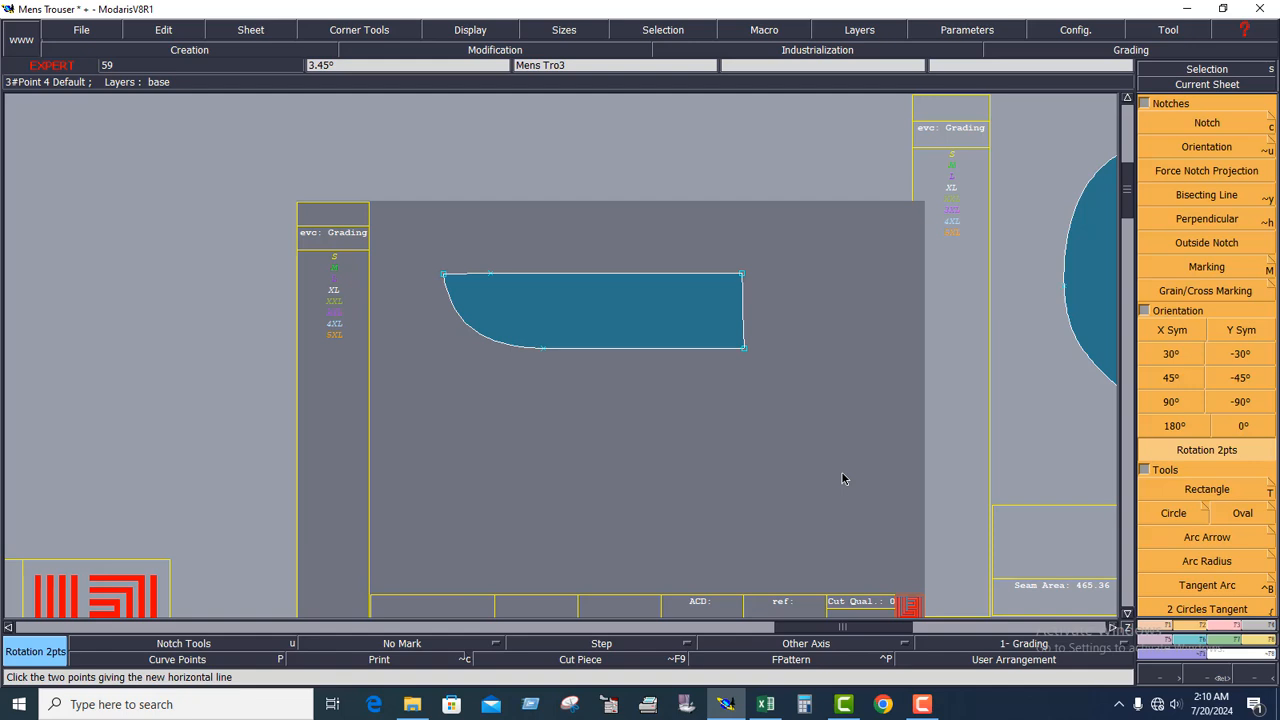
# Step: Align the fly piece's upper-left corner horizontally with the neighbouring point on the upper edge using Ali 2Pts
pyautogui.click(1157, 628)
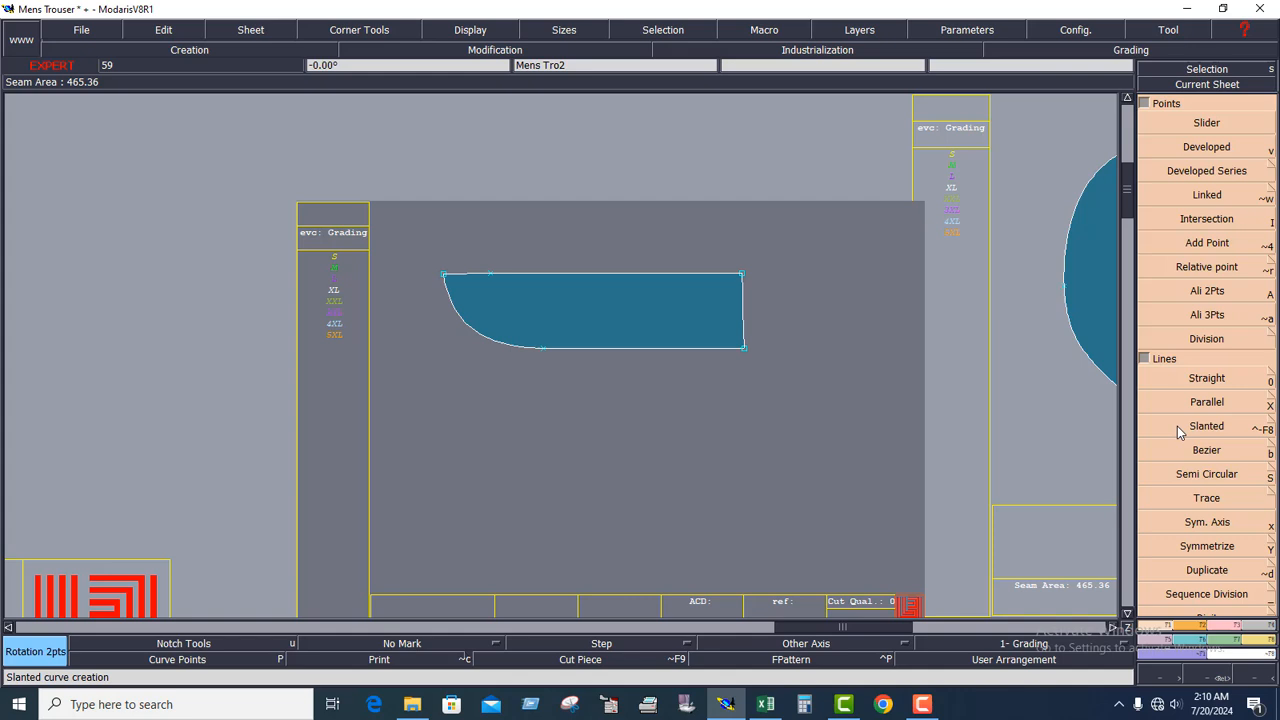
pyautogui.click(1218, 292)
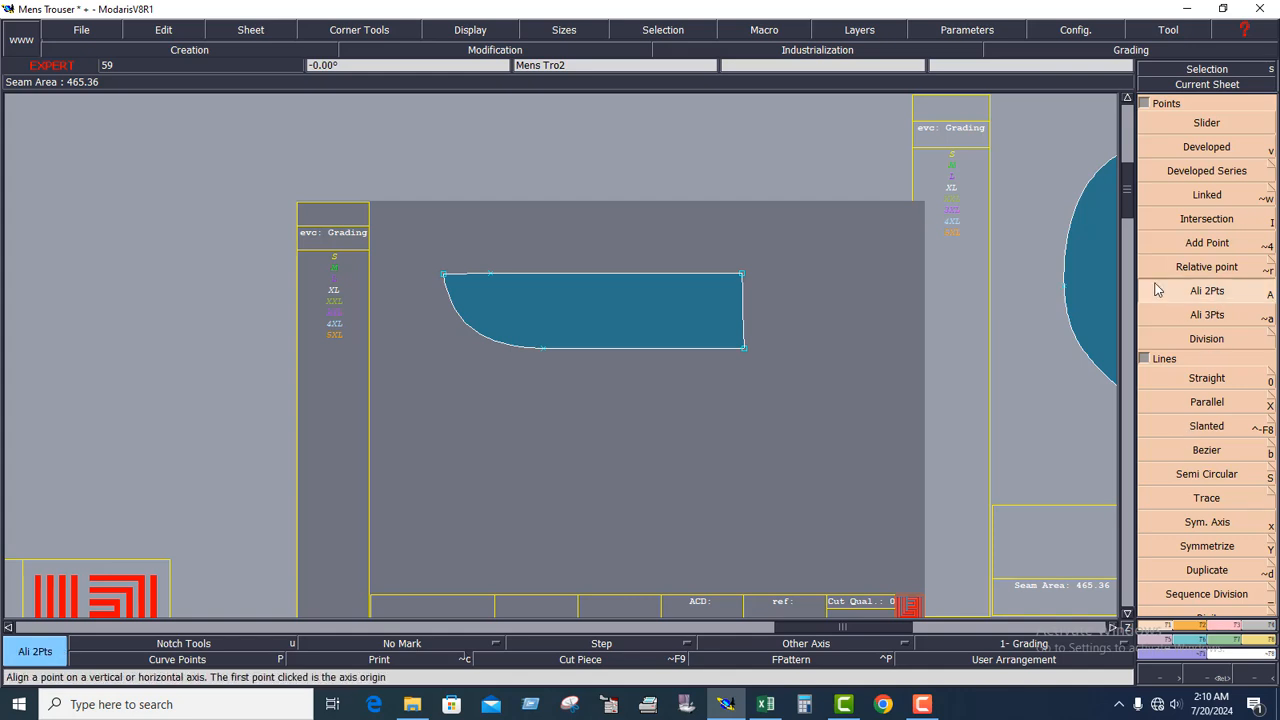
pyautogui.click(490, 278)
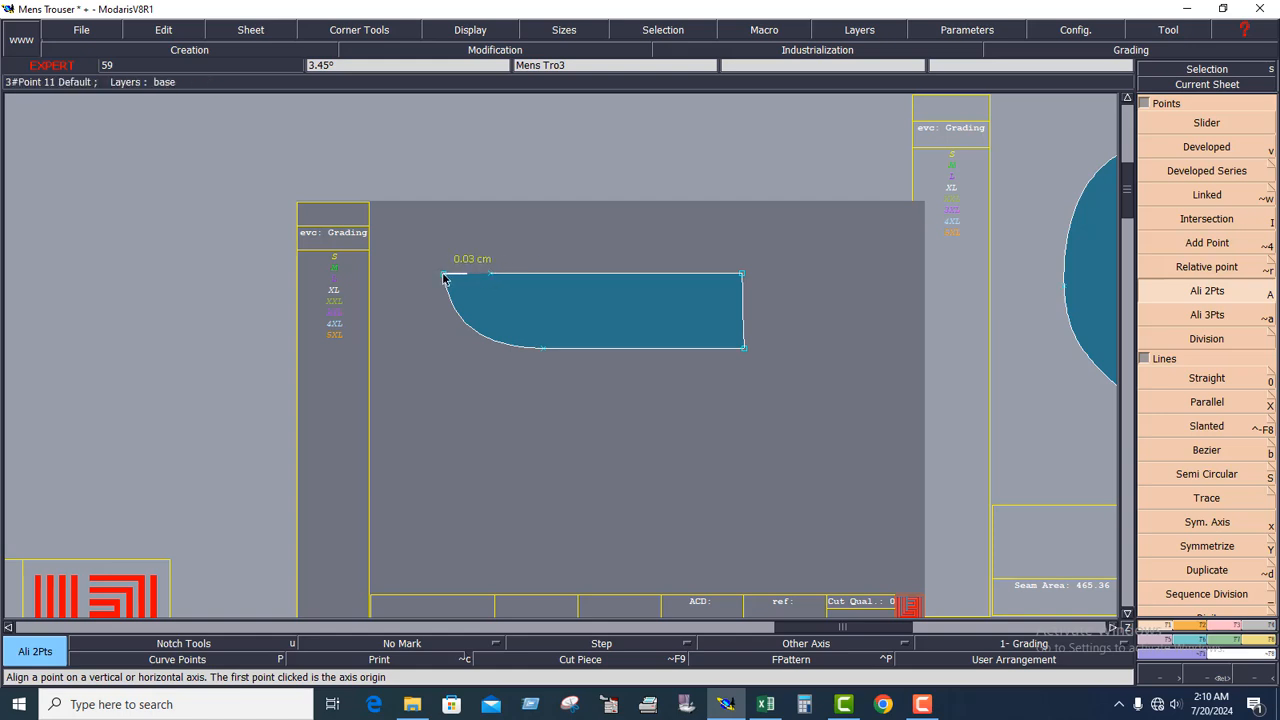
pyautogui.click(445, 279)
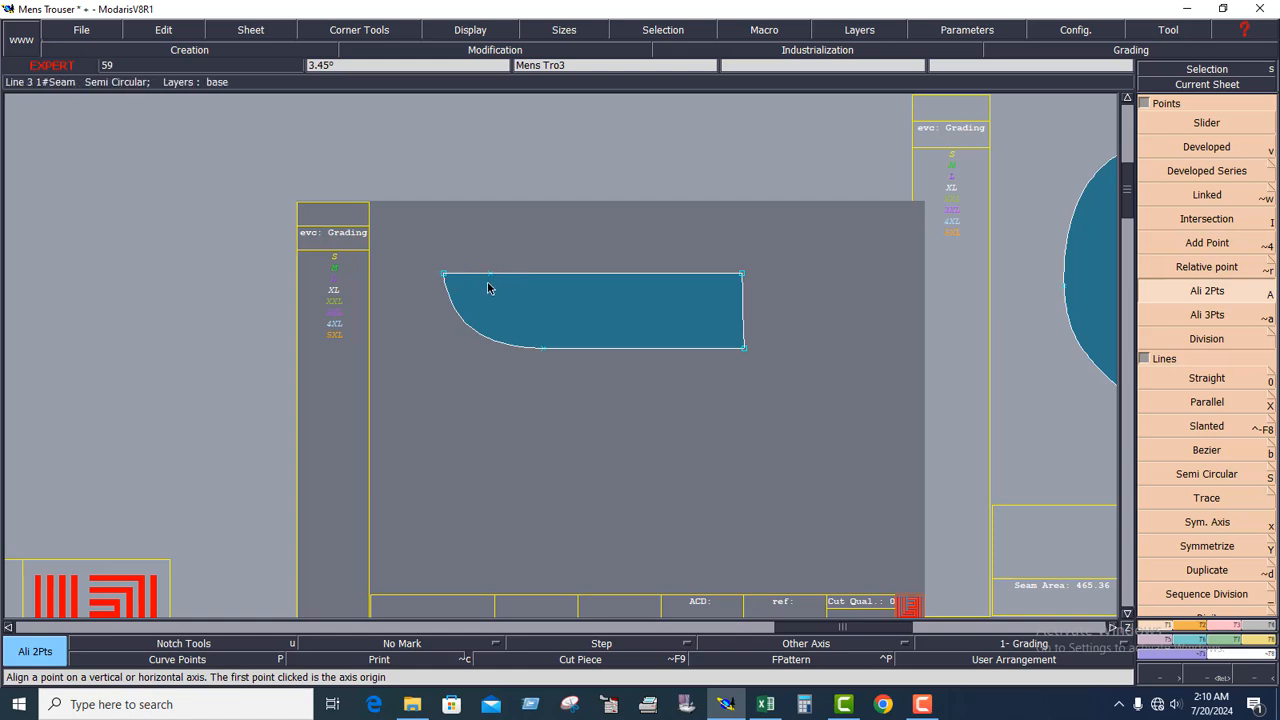
# Step: Delete the intermediate point on the fly piece's upper edge, and arrange all sheets
pyautogui.click(1232, 640)
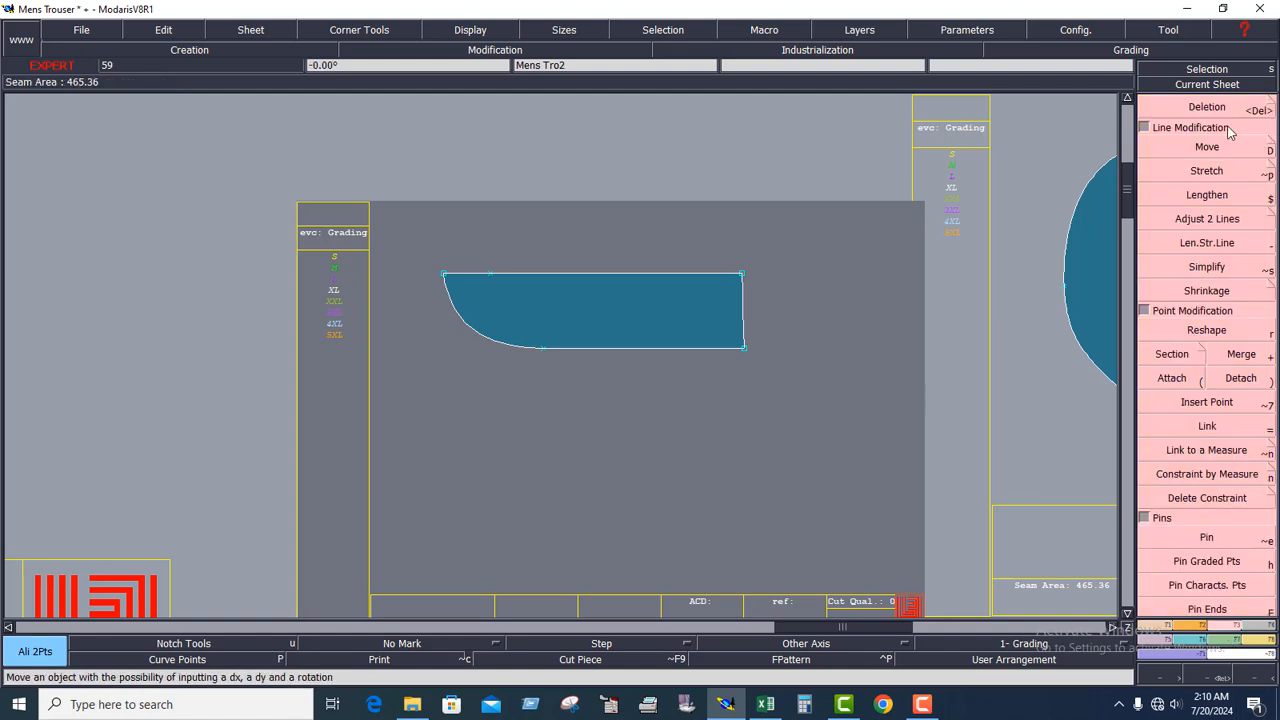
pyautogui.press('Delete')
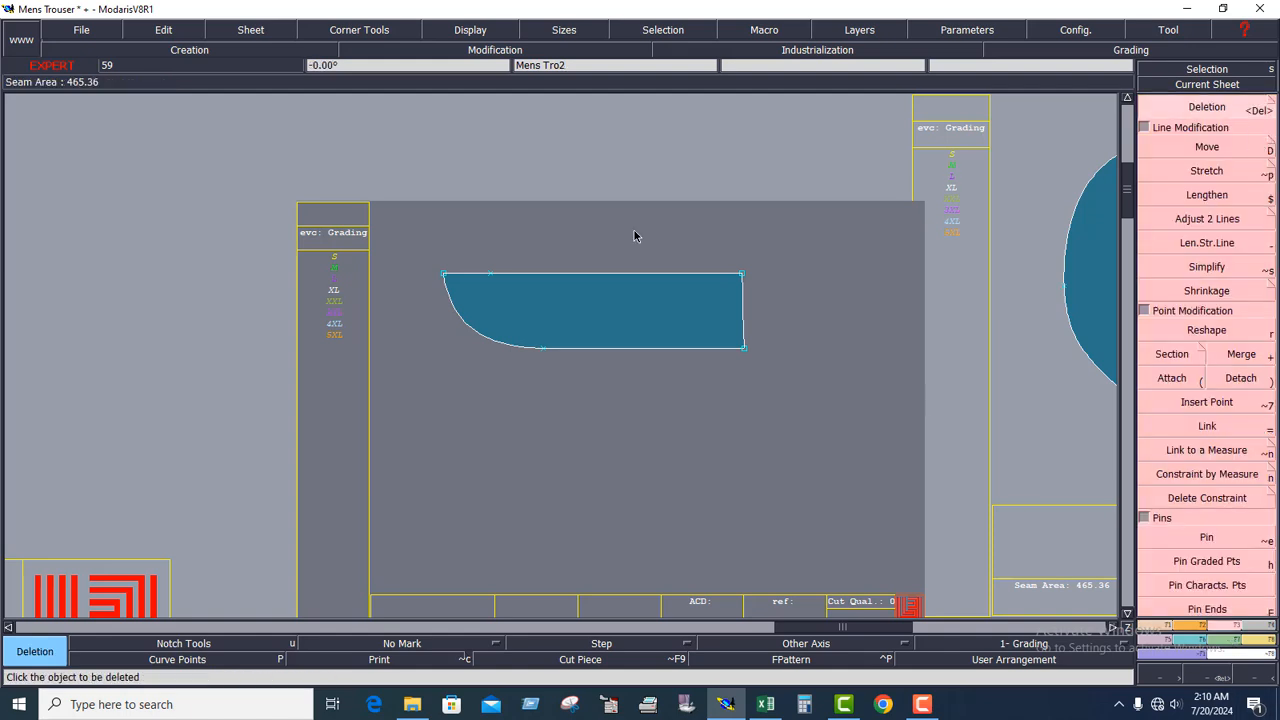
pyautogui.click(491, 275)
pyautogui.press('j')
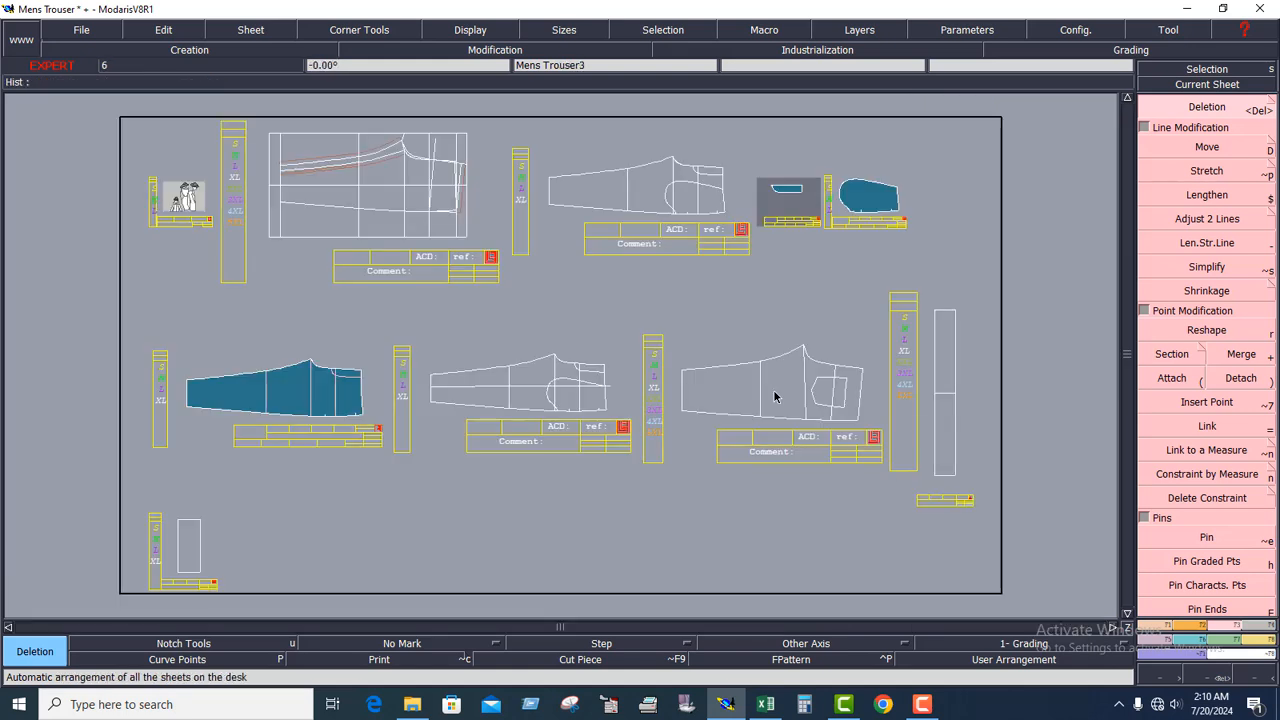
# Step: Inspect the outline and notches of the extracted pocket bag piece
pyautogui.click(887, 217)
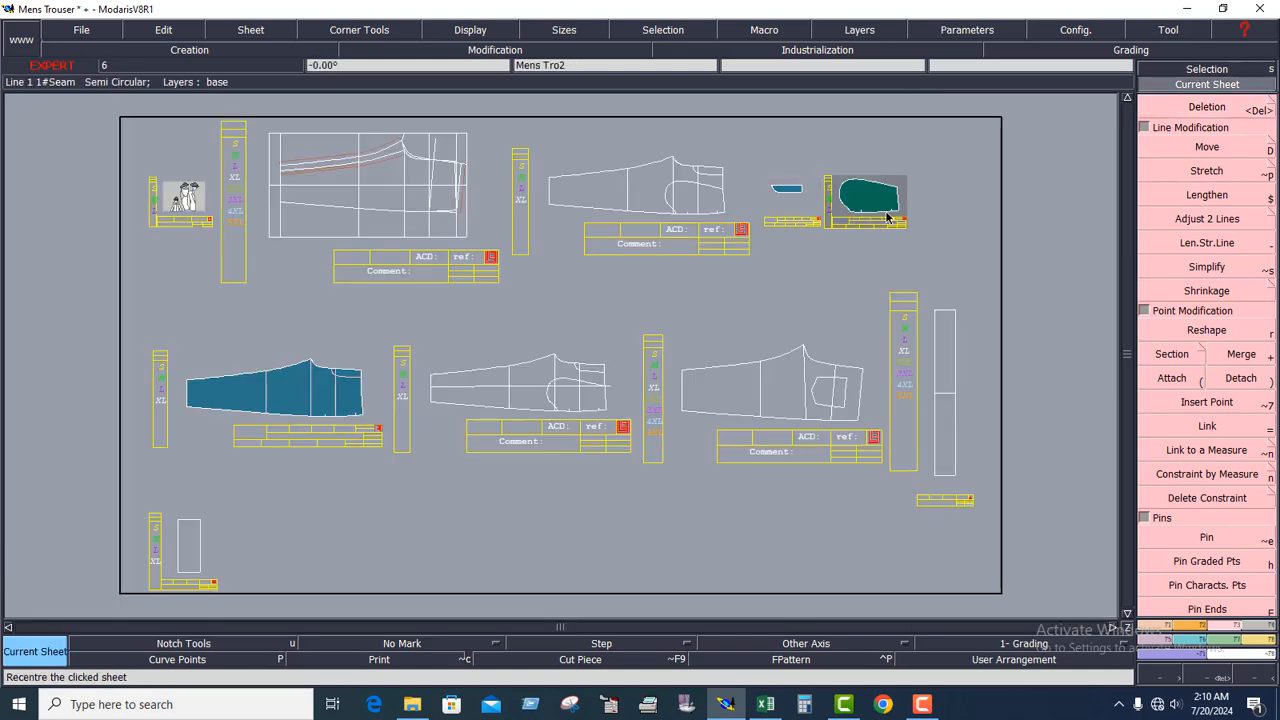
pyautogui.click(849, 229)
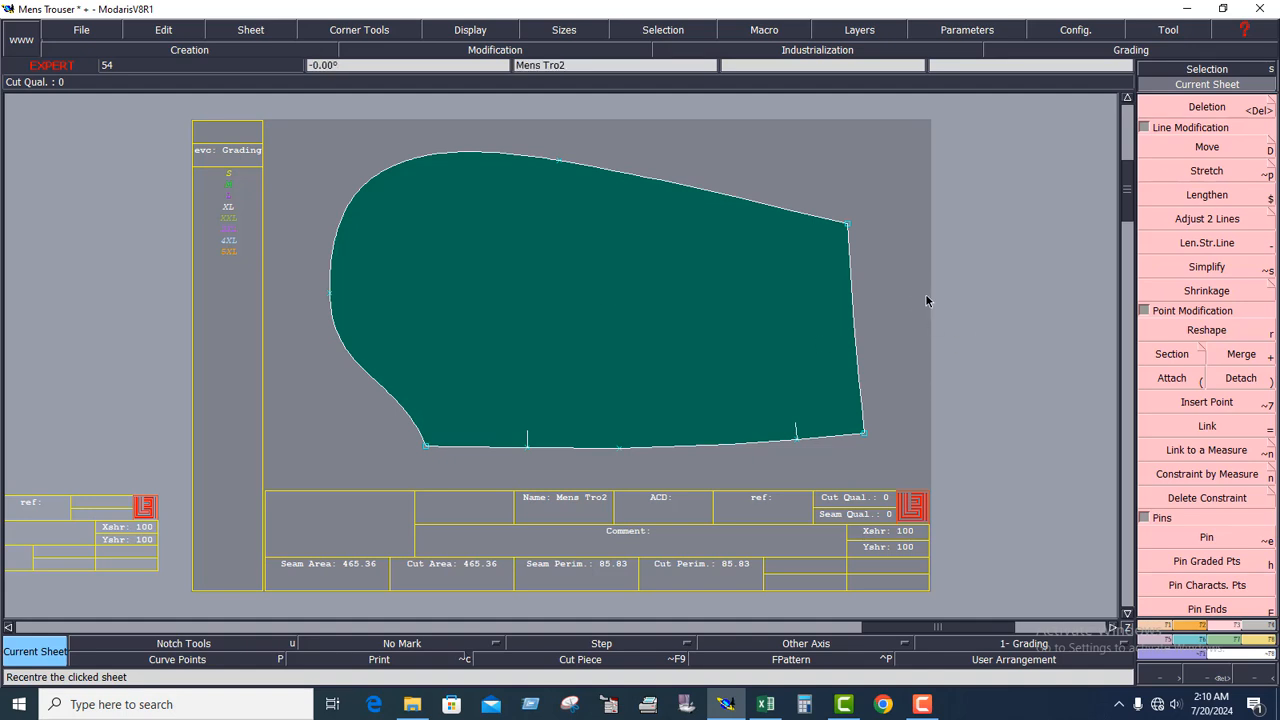
pyautogui.press('j')
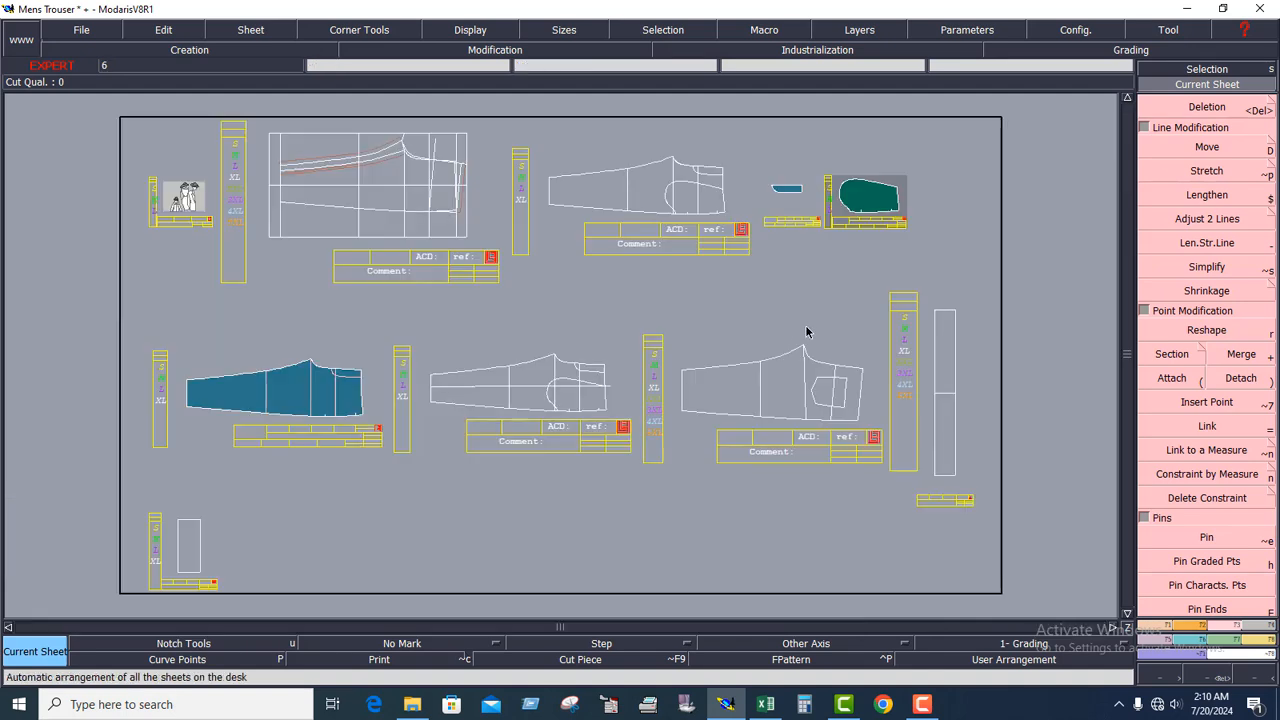
# Step: Extract the full back panel as a seam piece with the knee, crotch, hip and pocket lines as internal lines, and arrange all sheets
pyautogui.click(724, 404)
pyautogui.click(1207, 84)
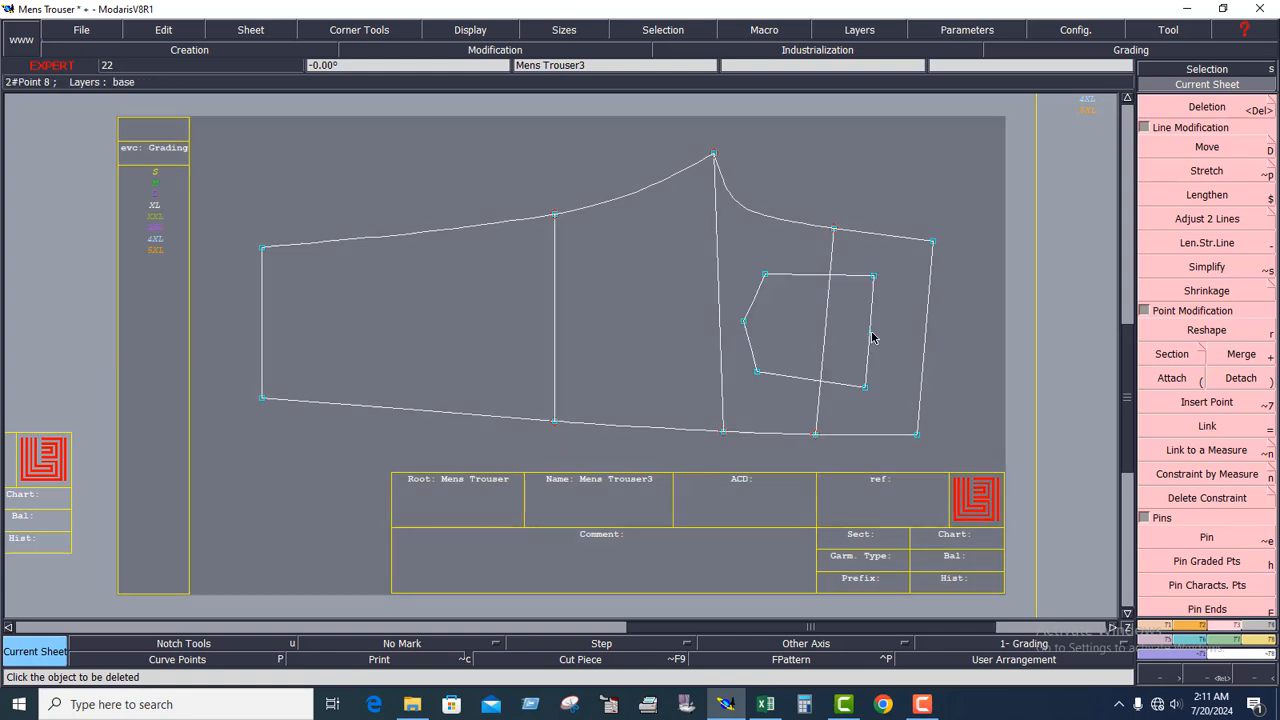
pyautogui.click(1160, 424)
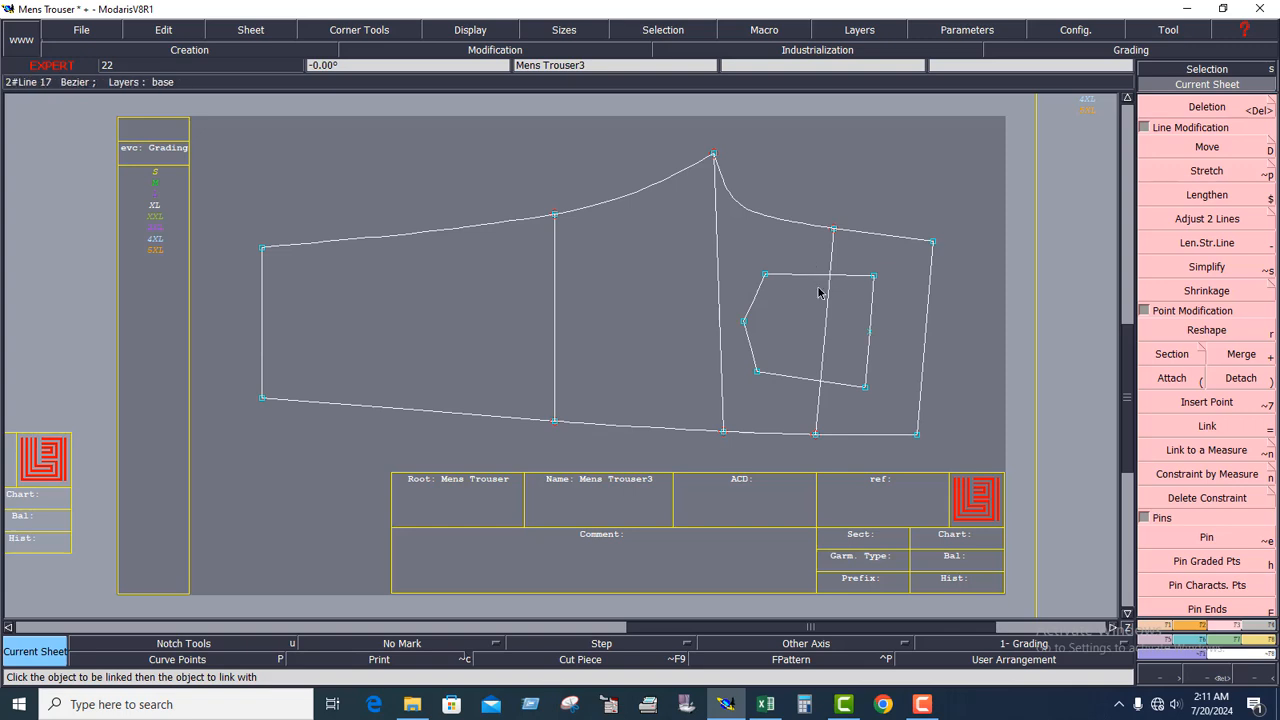
pyautogui.moveTo(202, 122); pyautogui.dragTo(968, 464)
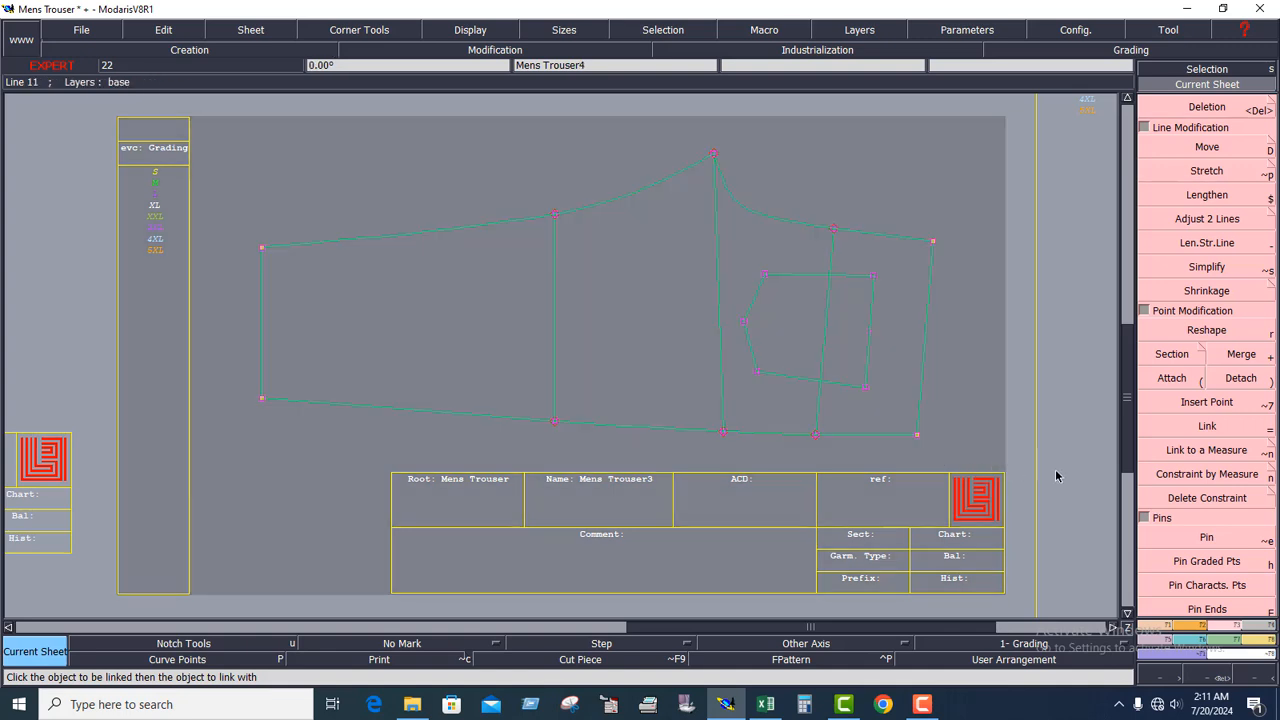
pyautogui.click(1253, 628)
pyautogui.click(1175, 474)
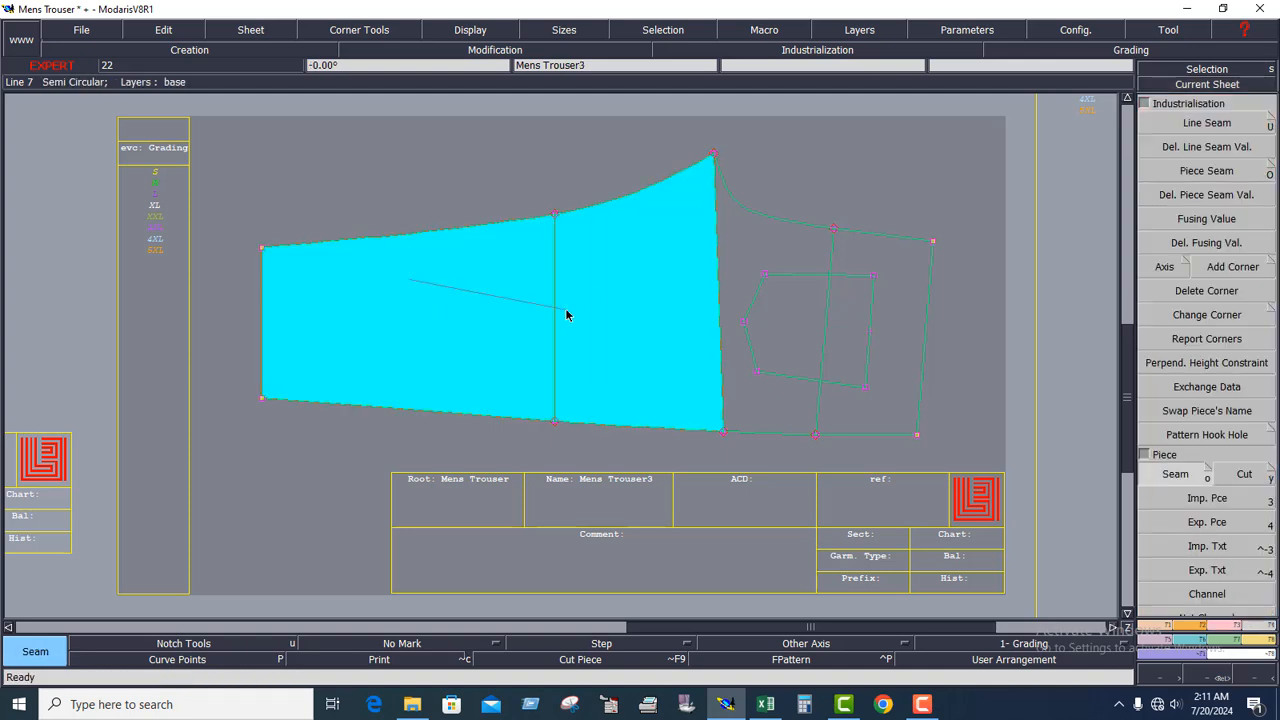
pyautogui.moveTo(778, 345)
pyautogui.mouseDown()
pyautogui.moveTo(829, 336)
pyautogui.moveTo(823, 407)
pyautogui.moveTo(741, 324)
pyautogui.moveTo(610, 291)
pyautogui.mouseUp()
pyautogui.rightClick(611, 290)
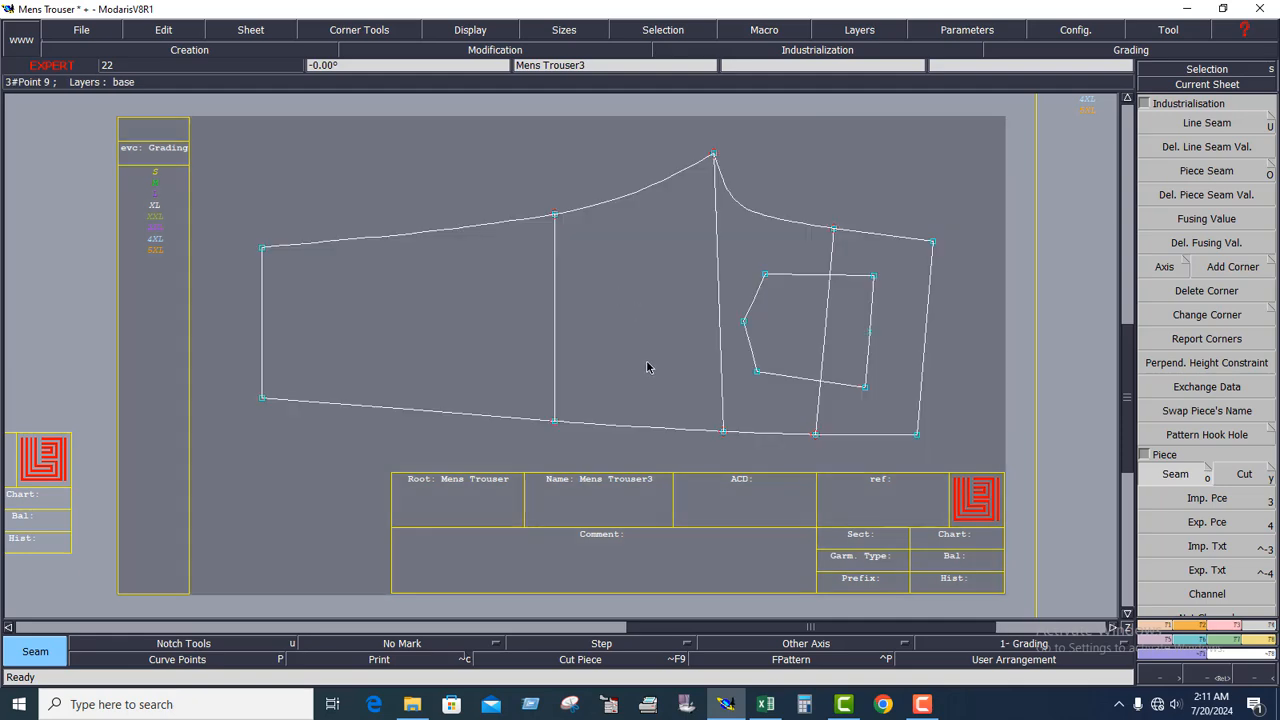
pyautogui.press('j')
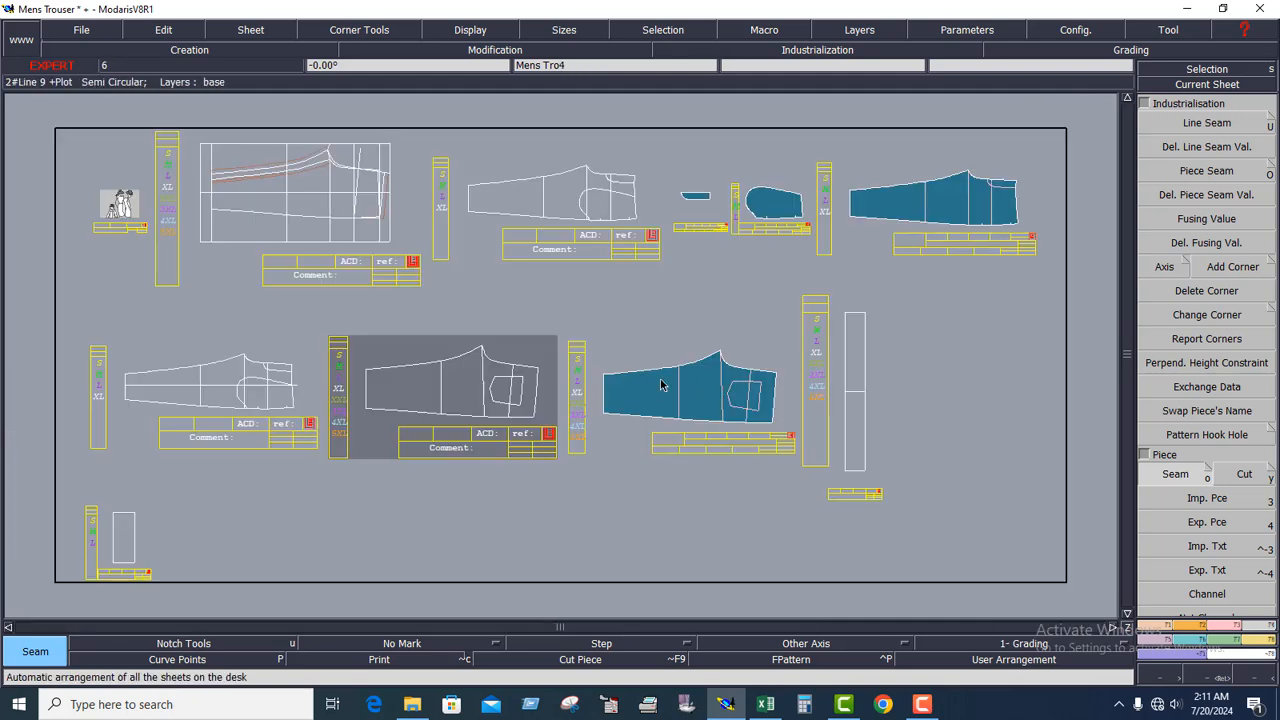
# Step: Inspect the internal lines and pocket outline on the extracted back panel piece
pyautogui.click(1202, 87)
pyautogui.click(701, 405)
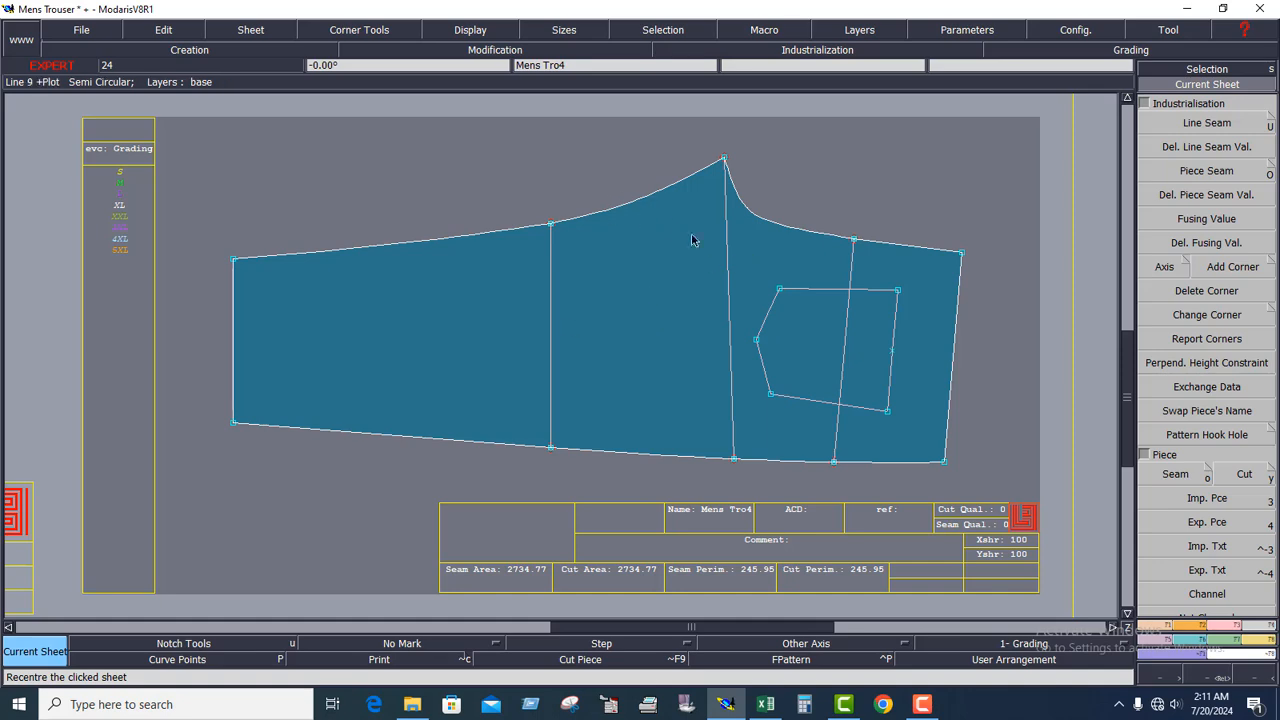
pyautogui.press('j')
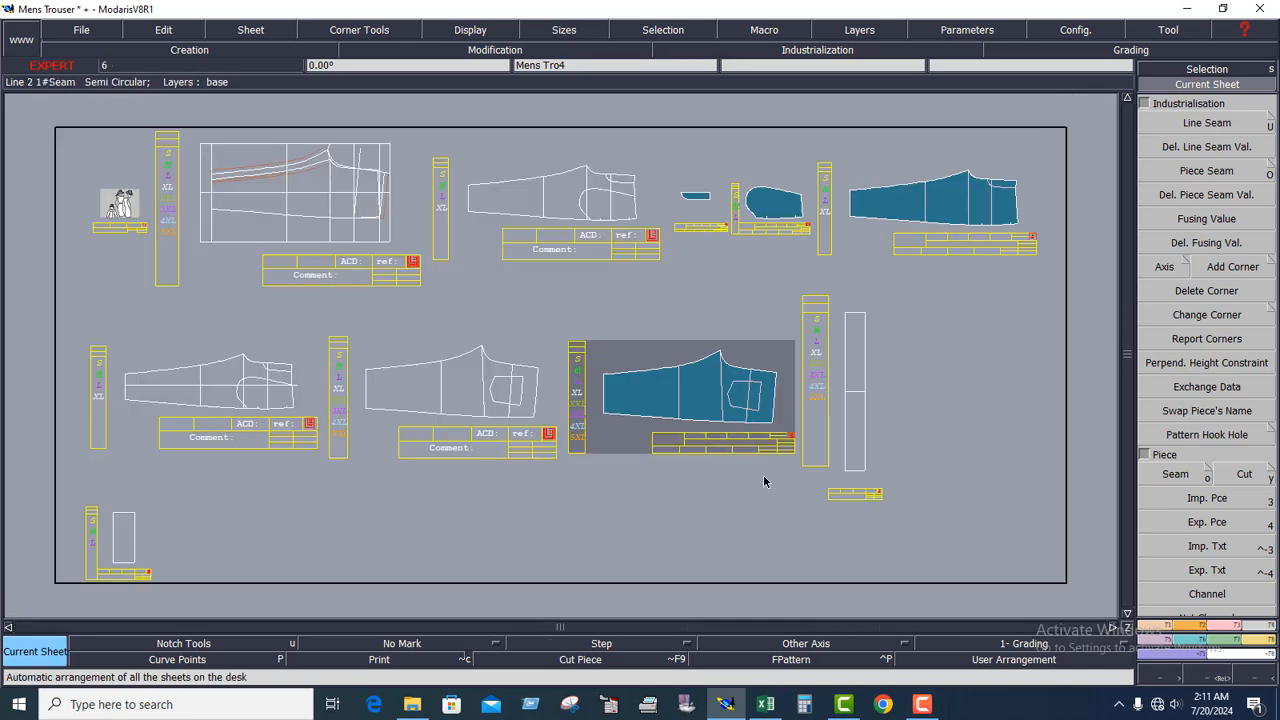
# Step: Extract the back pocket shape from the back panel flat pattern as a seam piece, and arrange all sheets
pyautogui.click(441, 408)
pyautogui.click(463, 349)
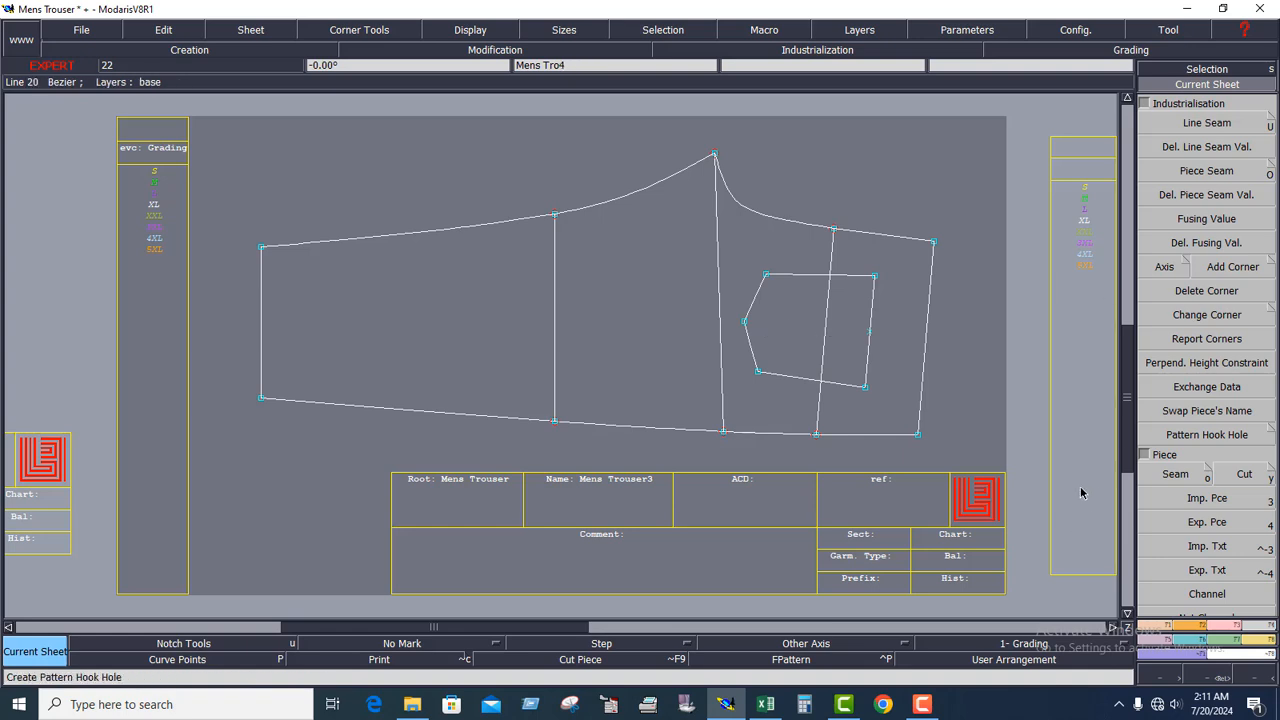
pyautogui.click(1180, 476)
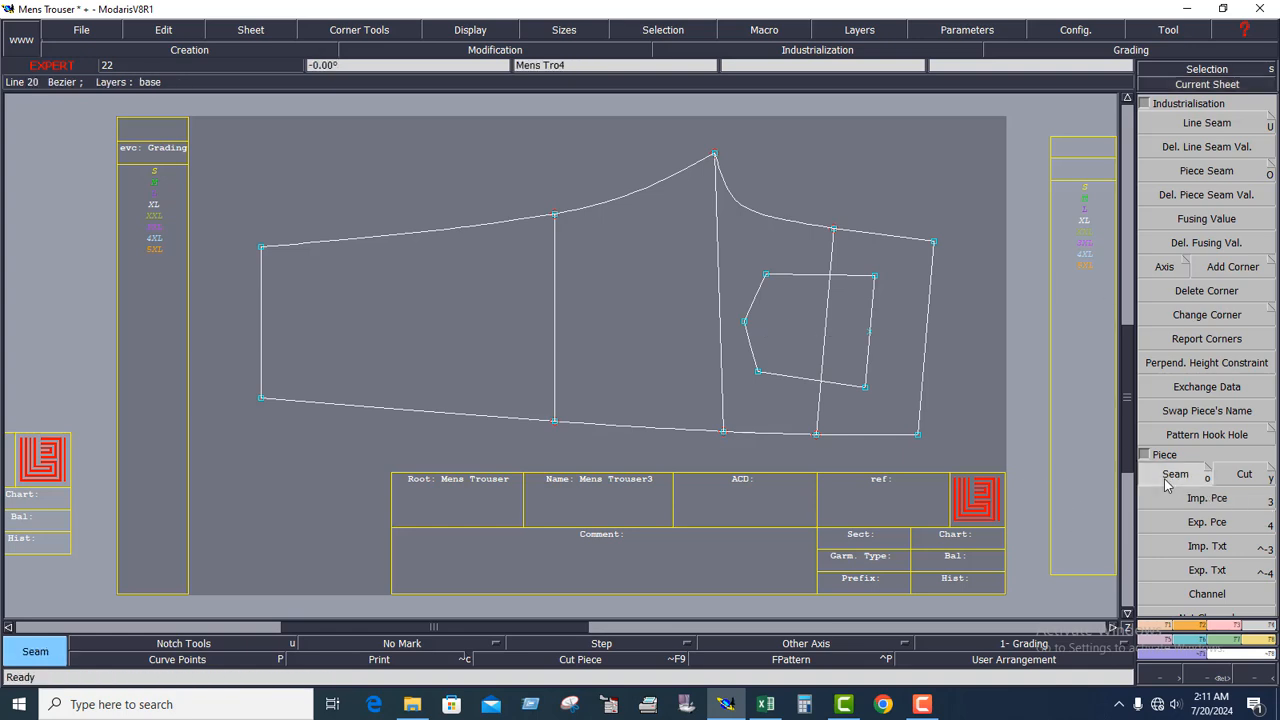
pyautogui.click(813, 325)
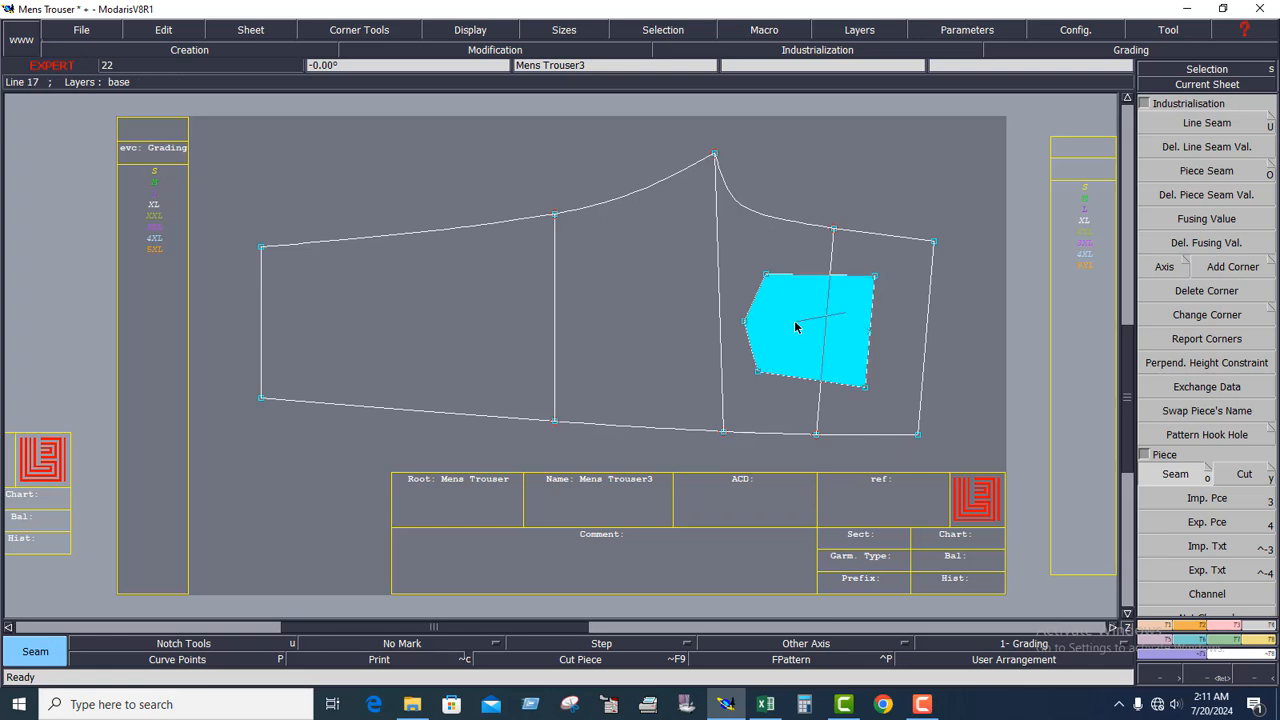
pyautogui.rightClick(806, 326)
pyautogui.press('8')
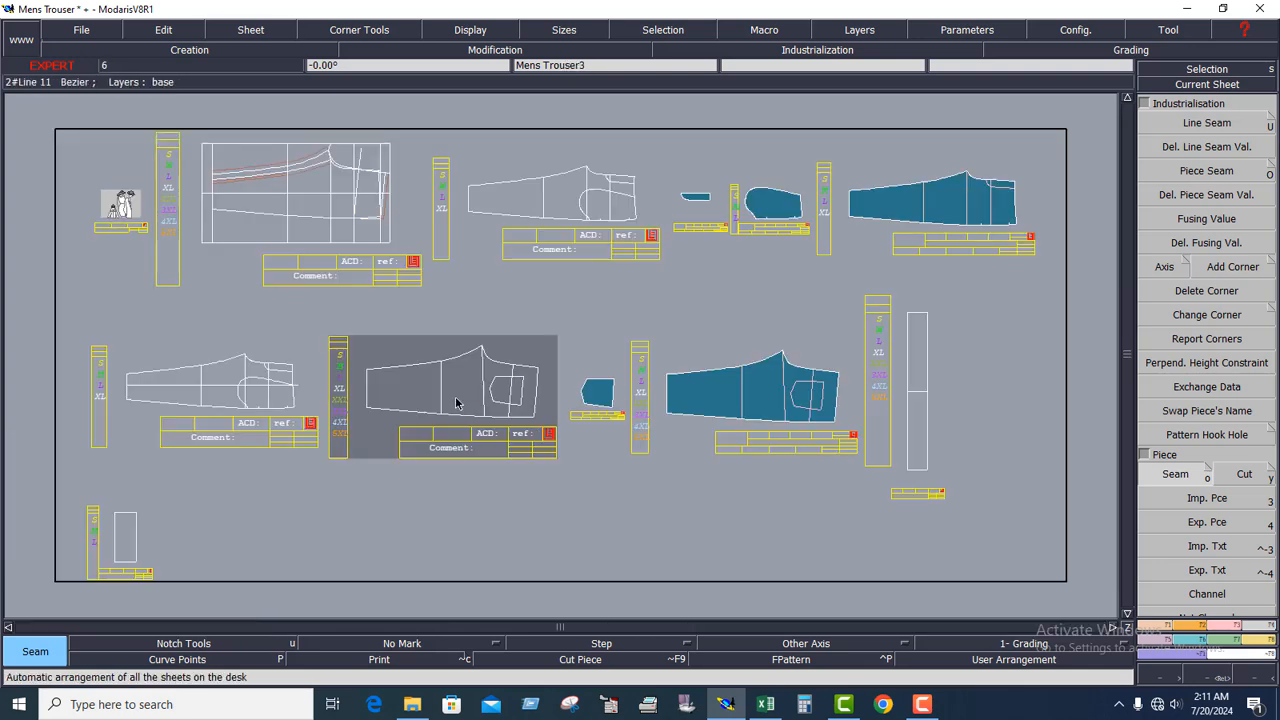
# Step: Bring the extracted back pocket piece's sheet into full view
pyautogui.press('i')
pyautogui.click(1200, 84)
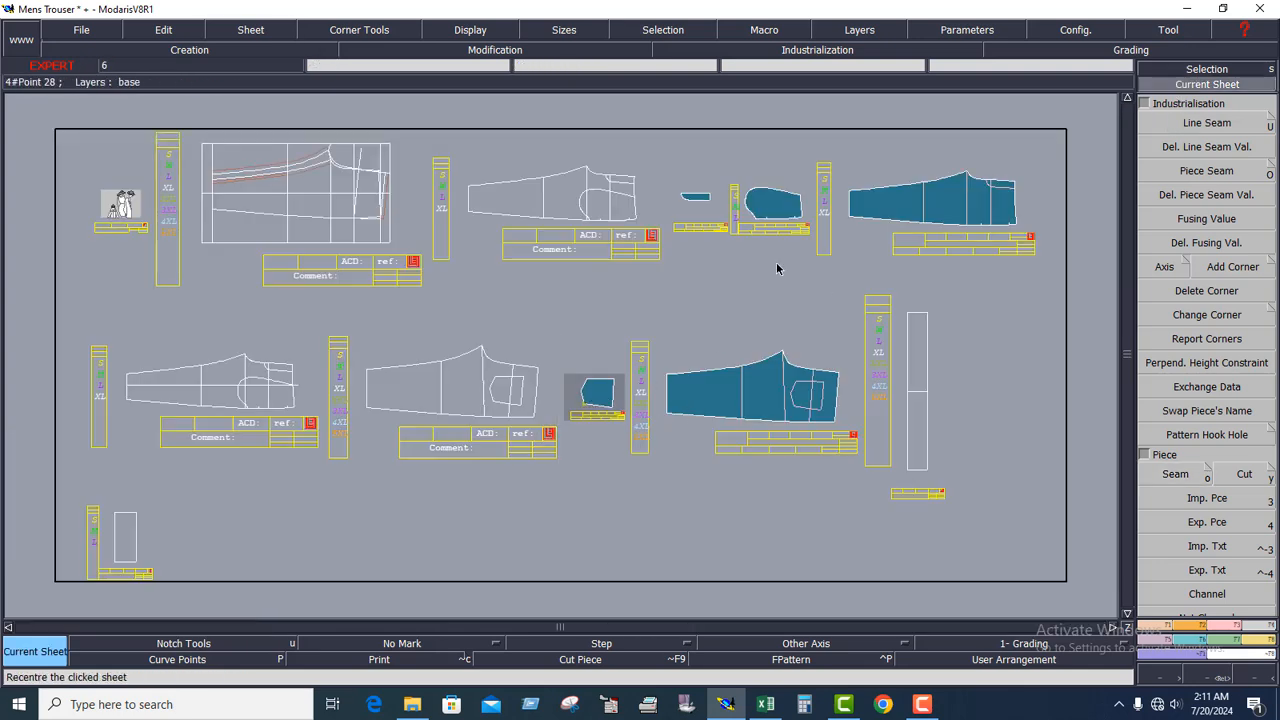
pyautogui.click(598, 395)
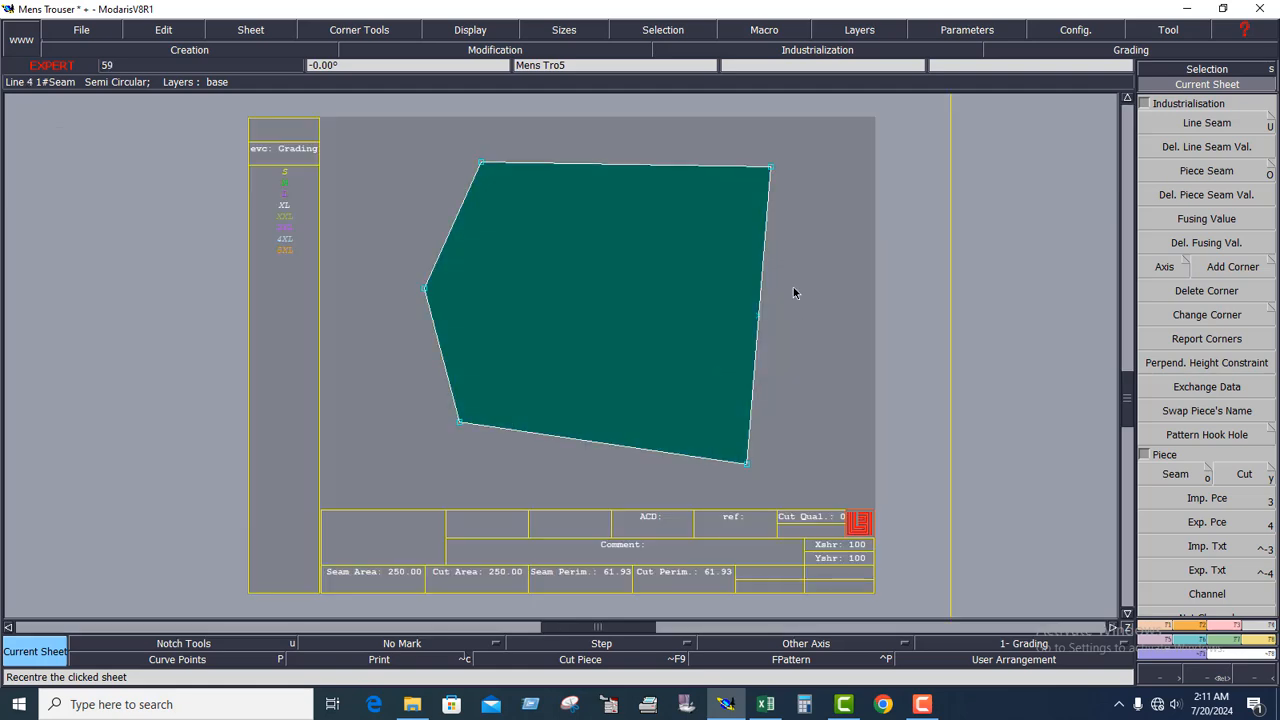
# Step: Straighten the back pocket piece with Rotation 2pts, rotate it -90°, and arrange all sheets
pyautogui.click(1198, 632)
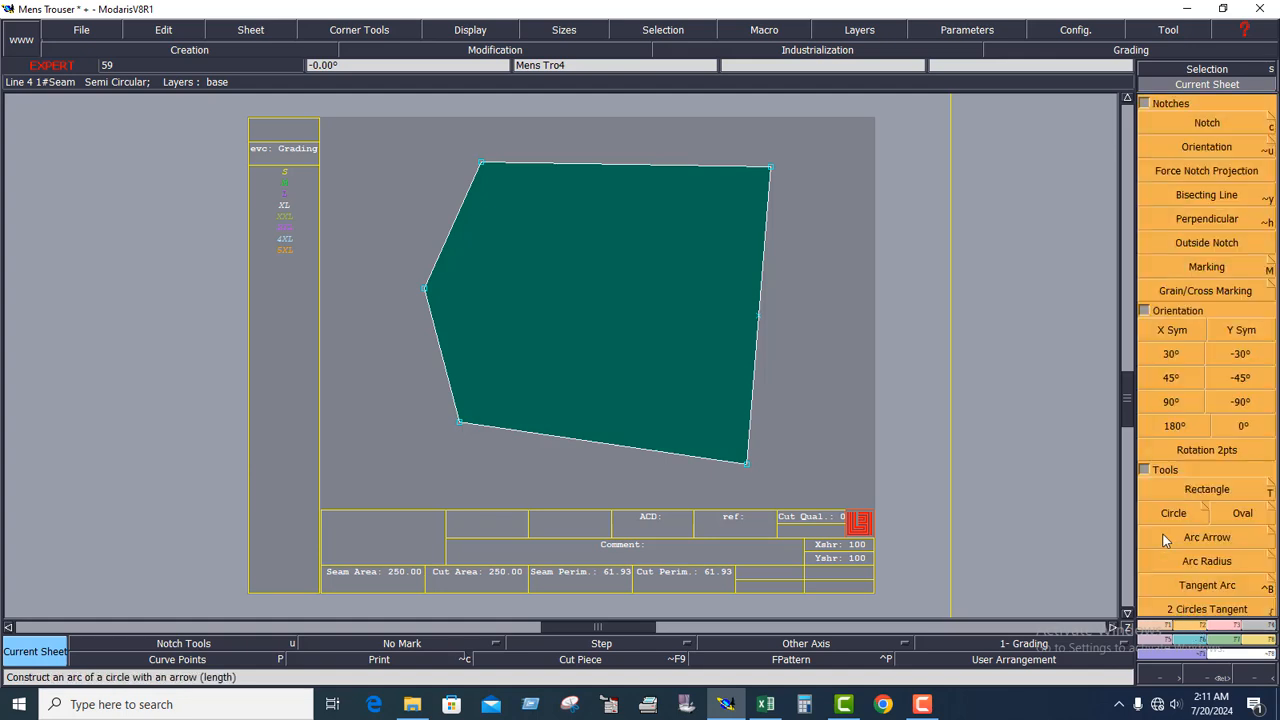
pyautogui.click(1218, 451)
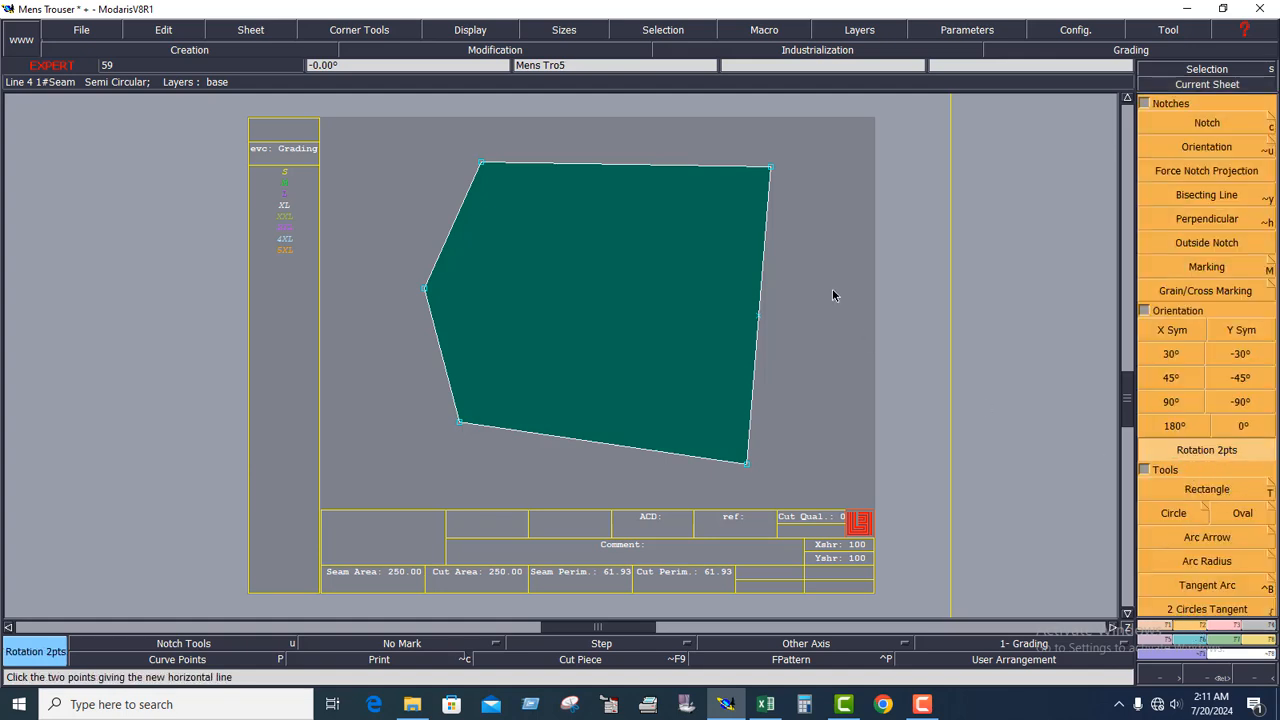
pyautogui.click(752, 405)
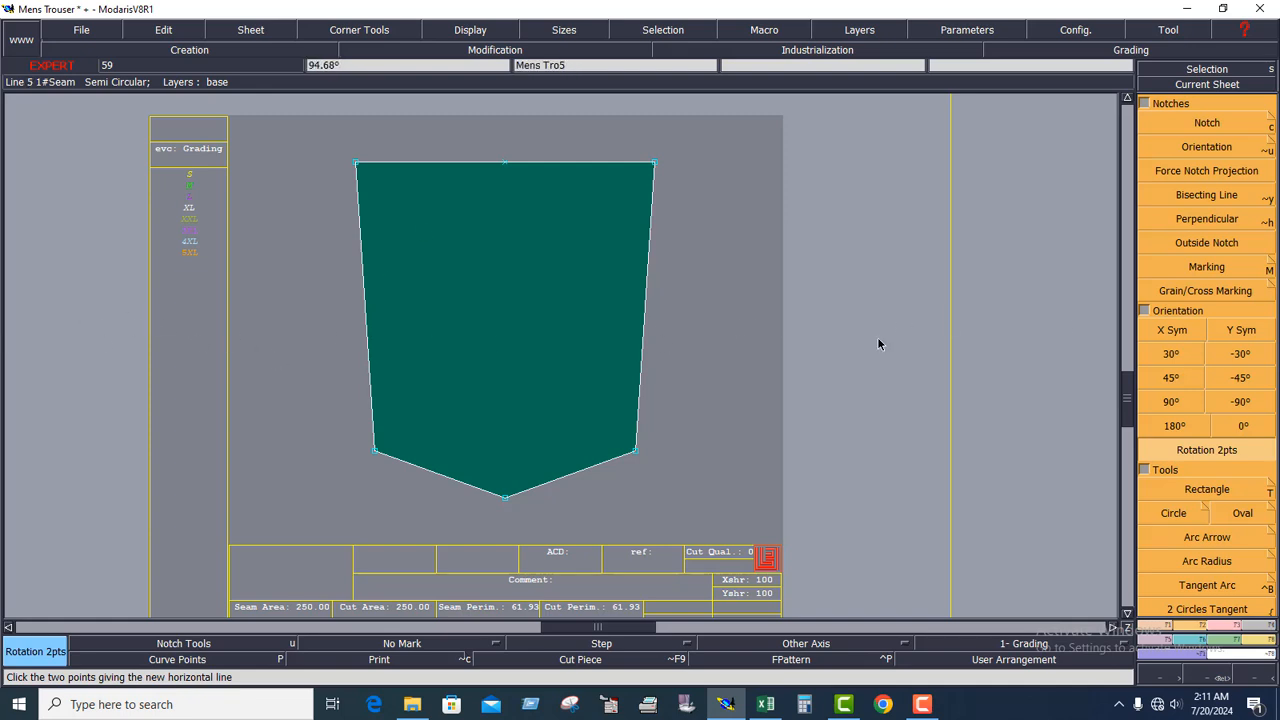
pyautogui.click(1241, 402)
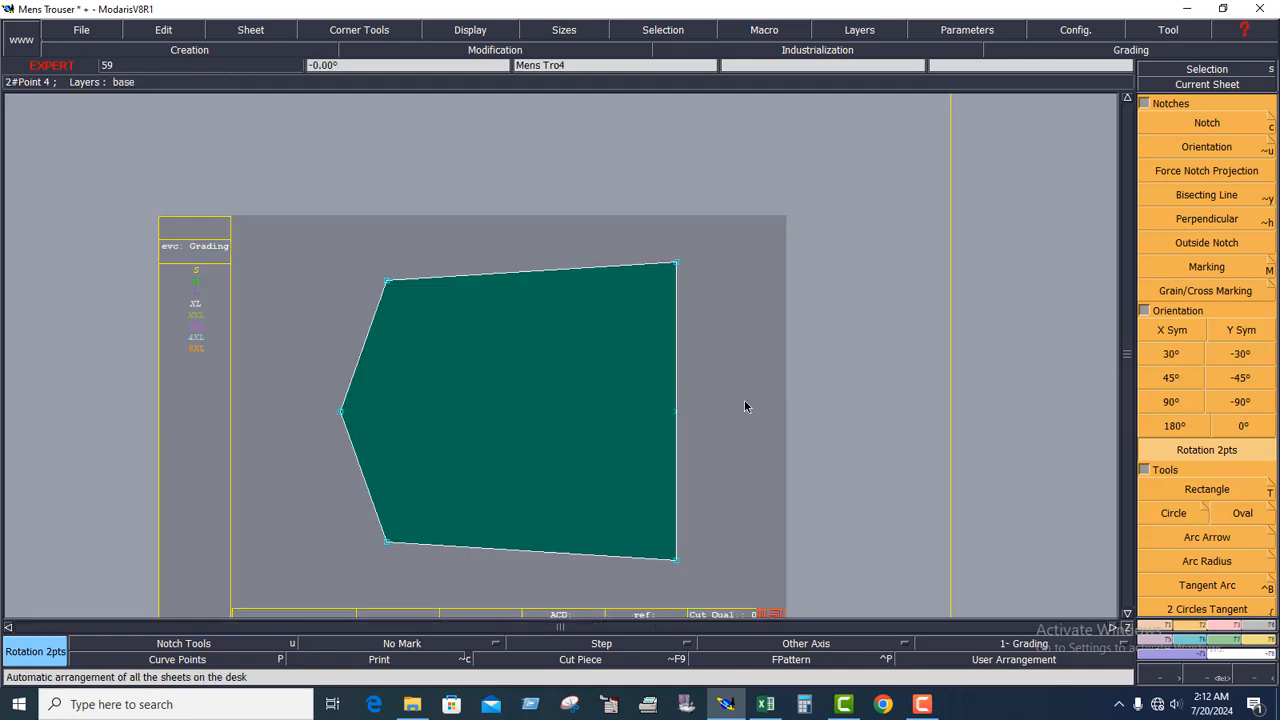
pyautogui.press('j')
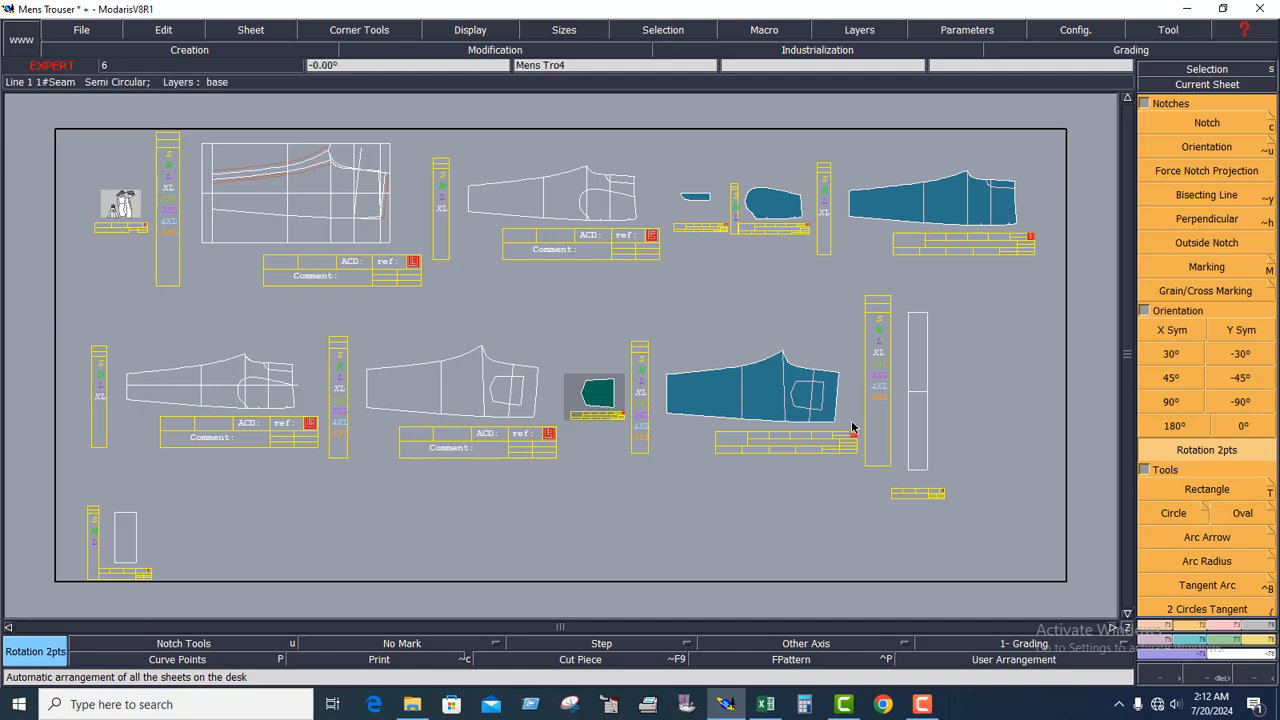
# Step: Extract both halves of the long narrow rectangle as one seam piece, and arrange all sheets
pyautogui.click(926, 413)
pyautogui.click(1206, 84)
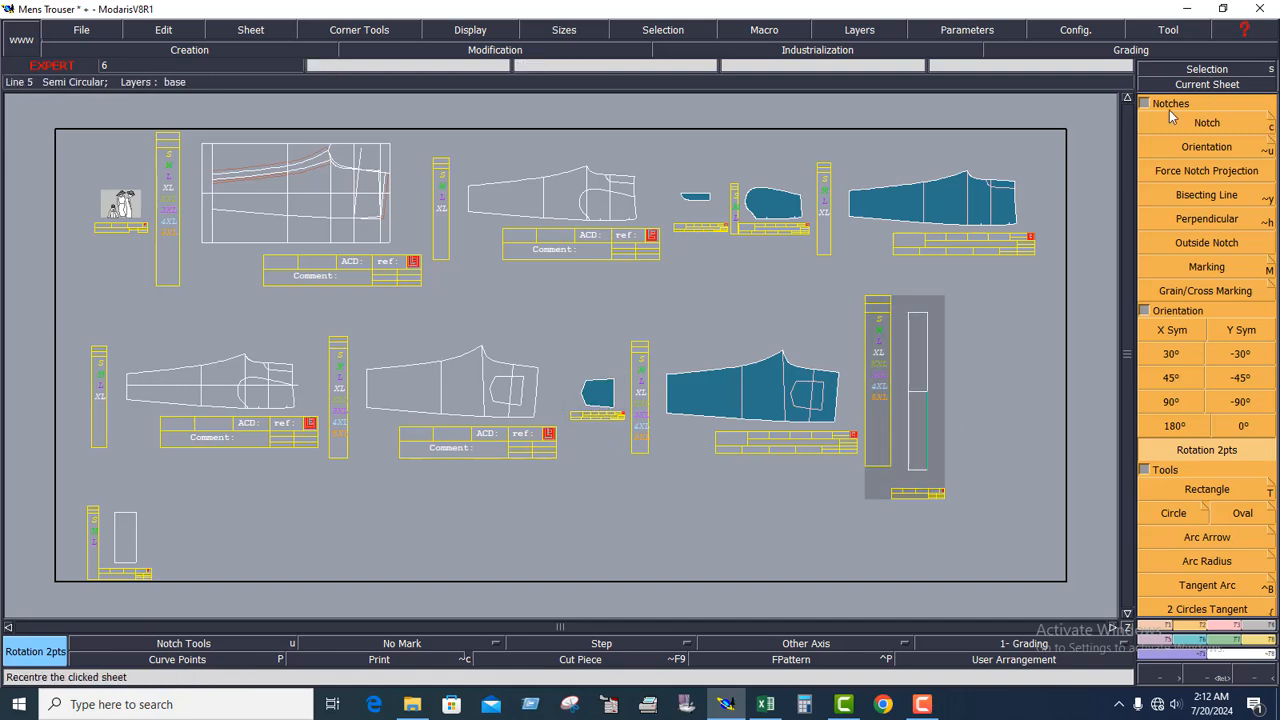
pyautogui.press('Home')
pyautogui.click(1257, 627)
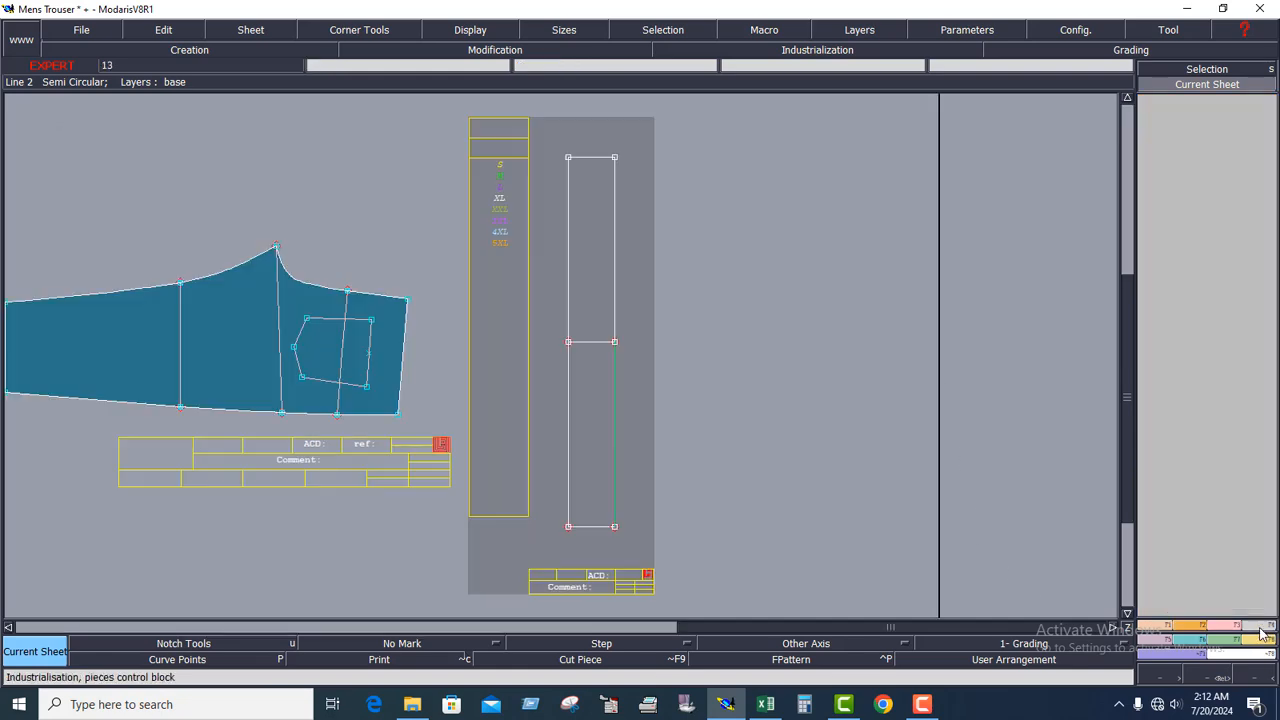
pyautogui.click(1188, 476)
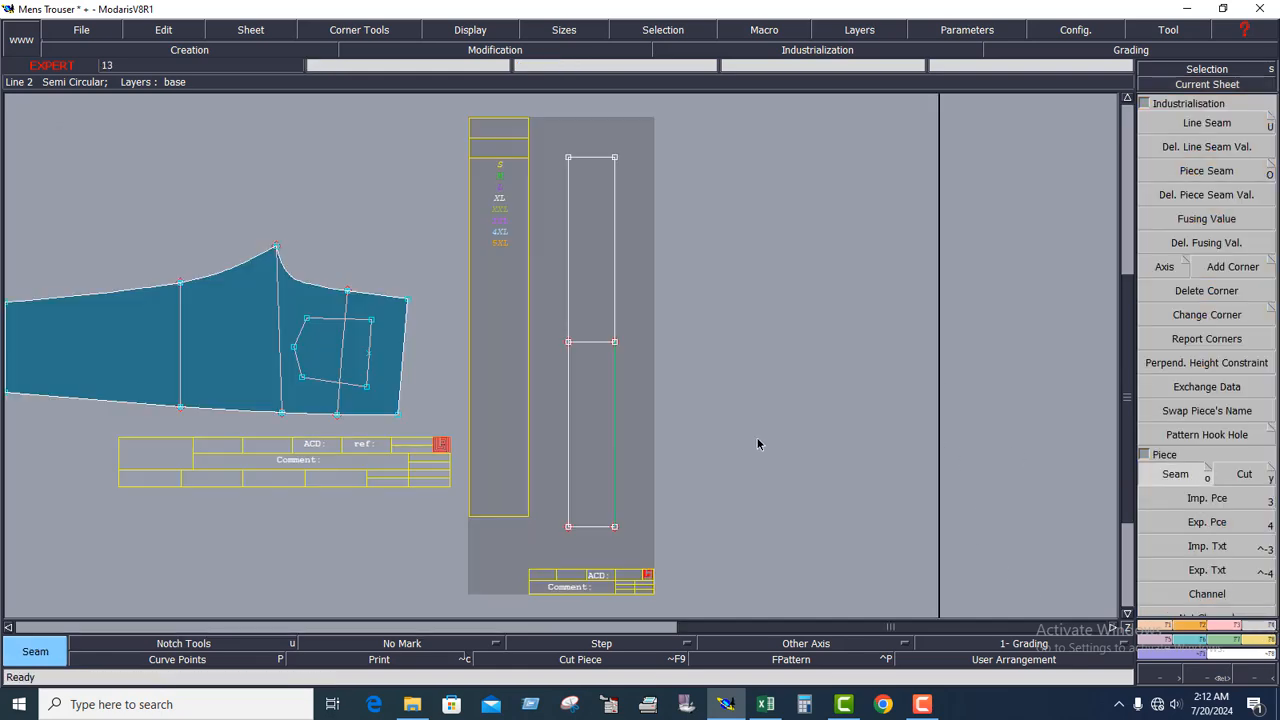
pyautogui.click(586, 231)
pyautogui.click(589, 420)
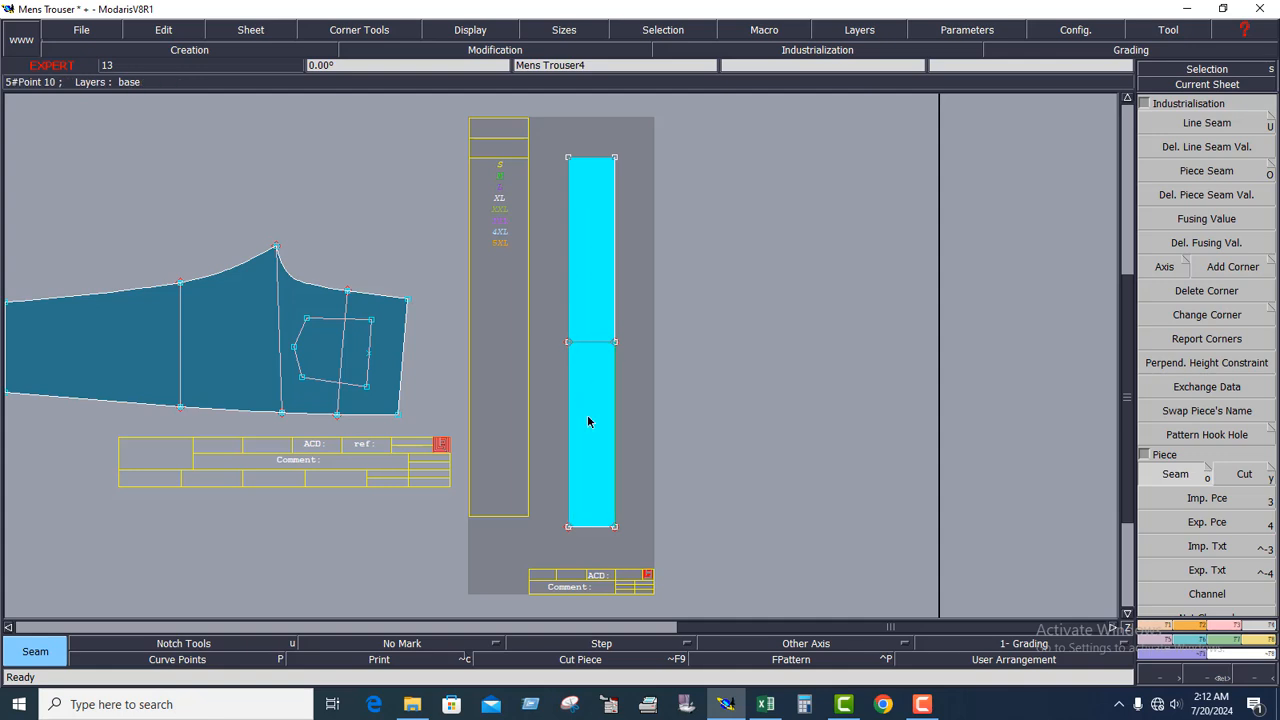
pyautogui.rightClick(597, 287)
pyautogui.press('j')
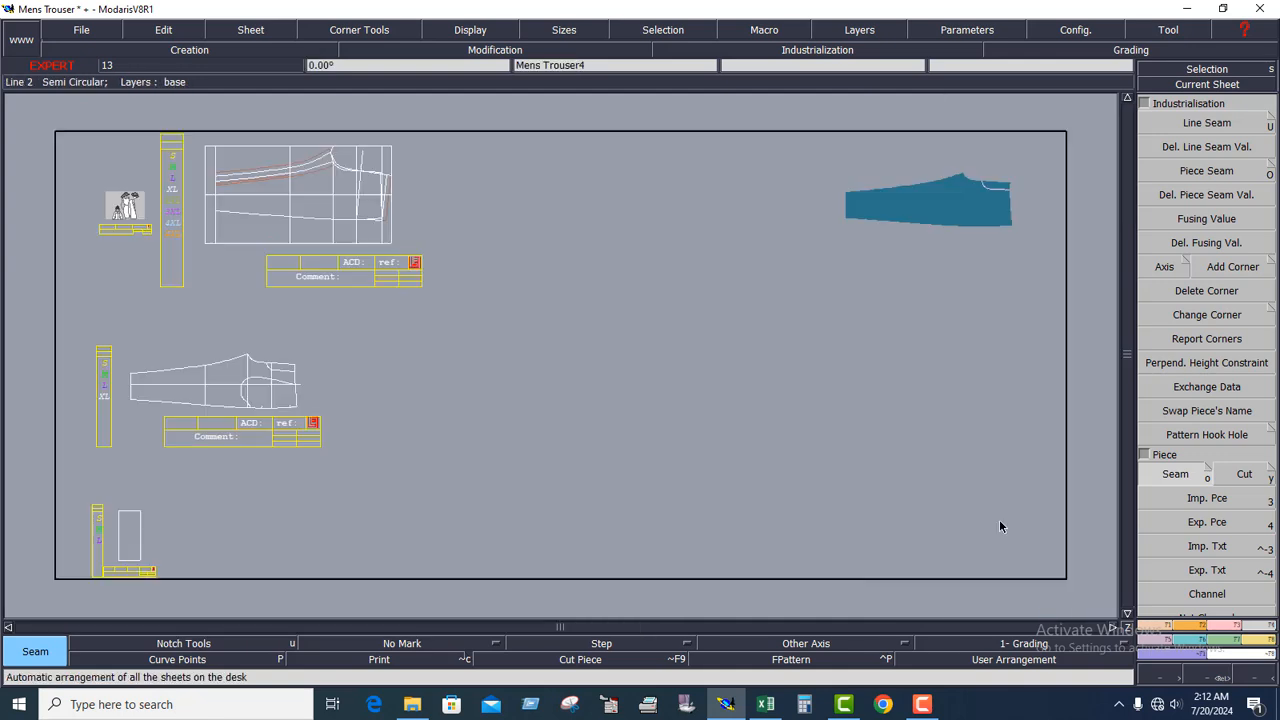
pyautogui.click(995, 397)
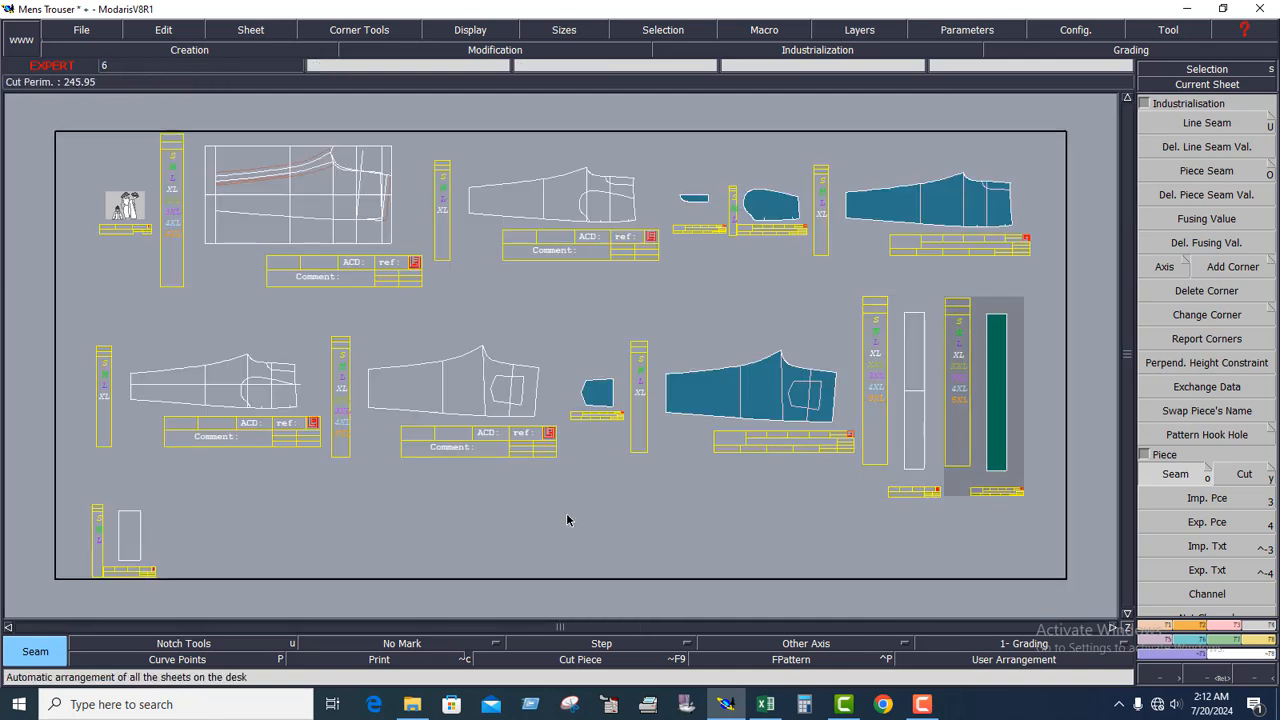
# Step: Extract the small rectangle on the last sheet as a seam piece, and arrange all sheets
pyautogui.click(117, 558)
pyautogui.click(1160, 85)
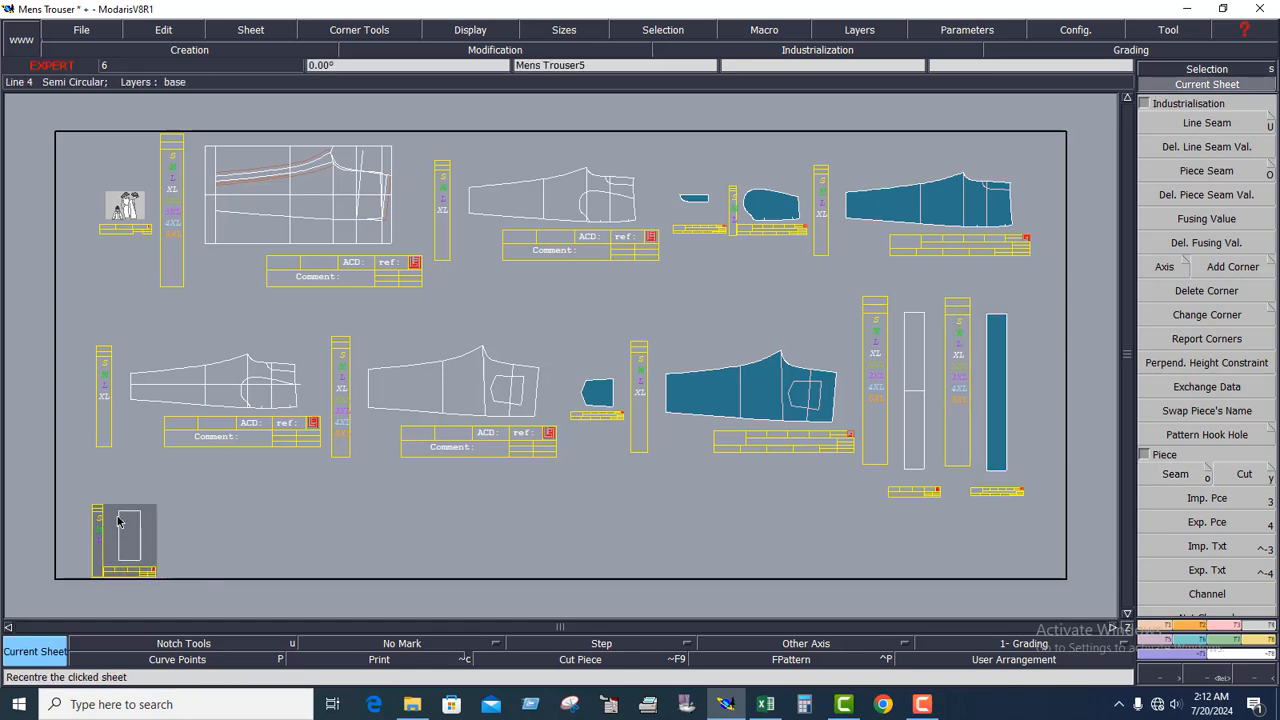
pyautogui.click(1175, 474)
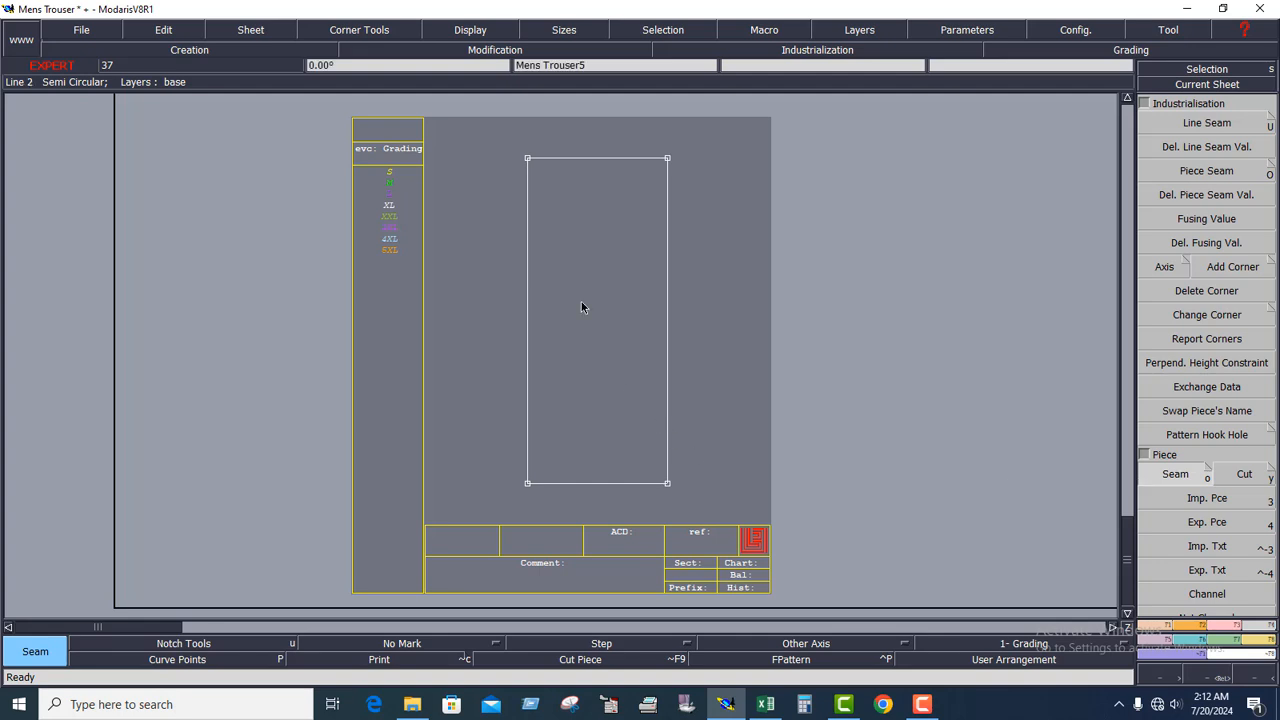
pyautogui.press('8')
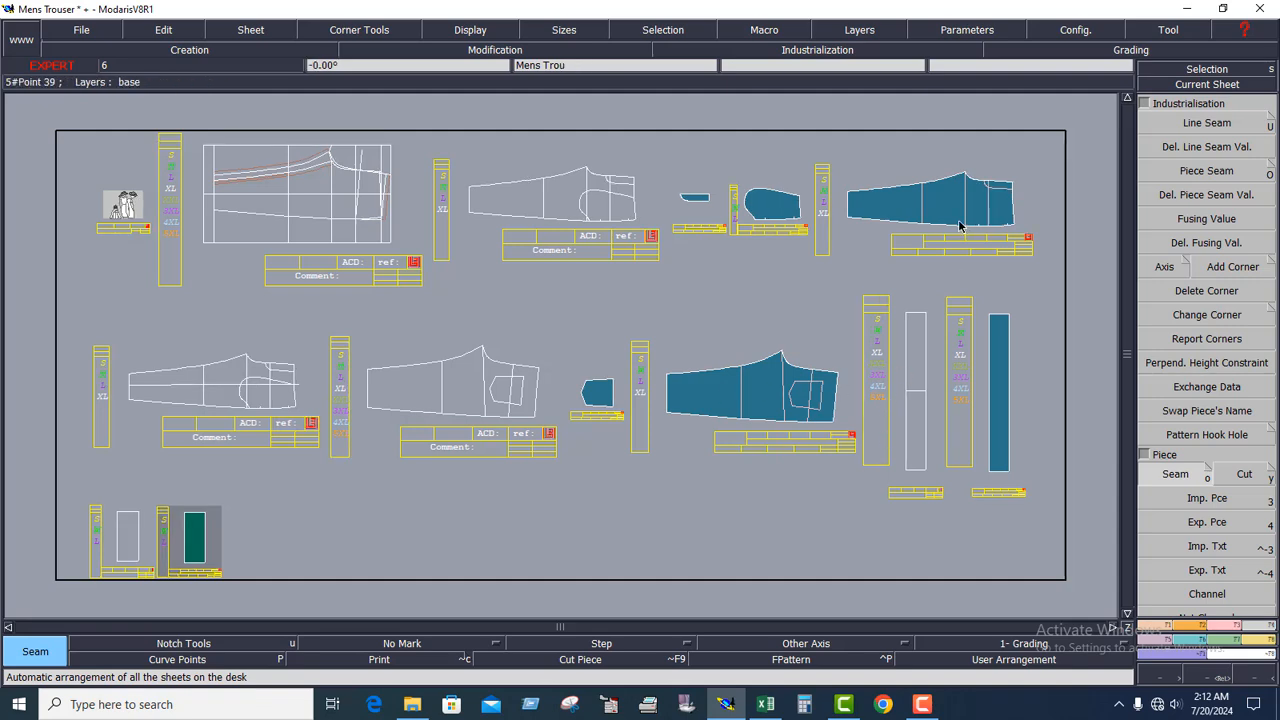
# Step: Examine the front panel piece up close, checking where its crotch, hip and fly lines meet the outline
pyautogui.click(933, 204)
pyautogui.click(1206, 87)
pyautogui.press('Home')
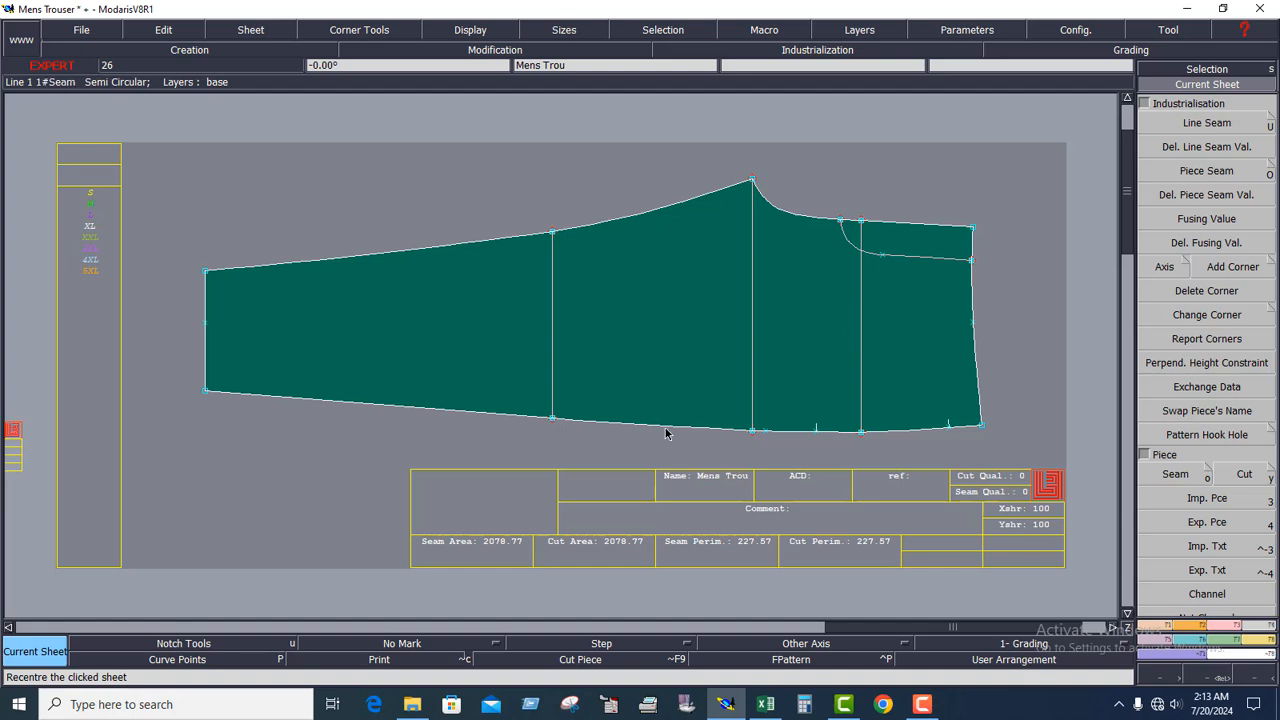
pyautogui.click(1195, 674)
pyautogui.moveTo(452, 213); pyautogui.dragTo(634, 443)
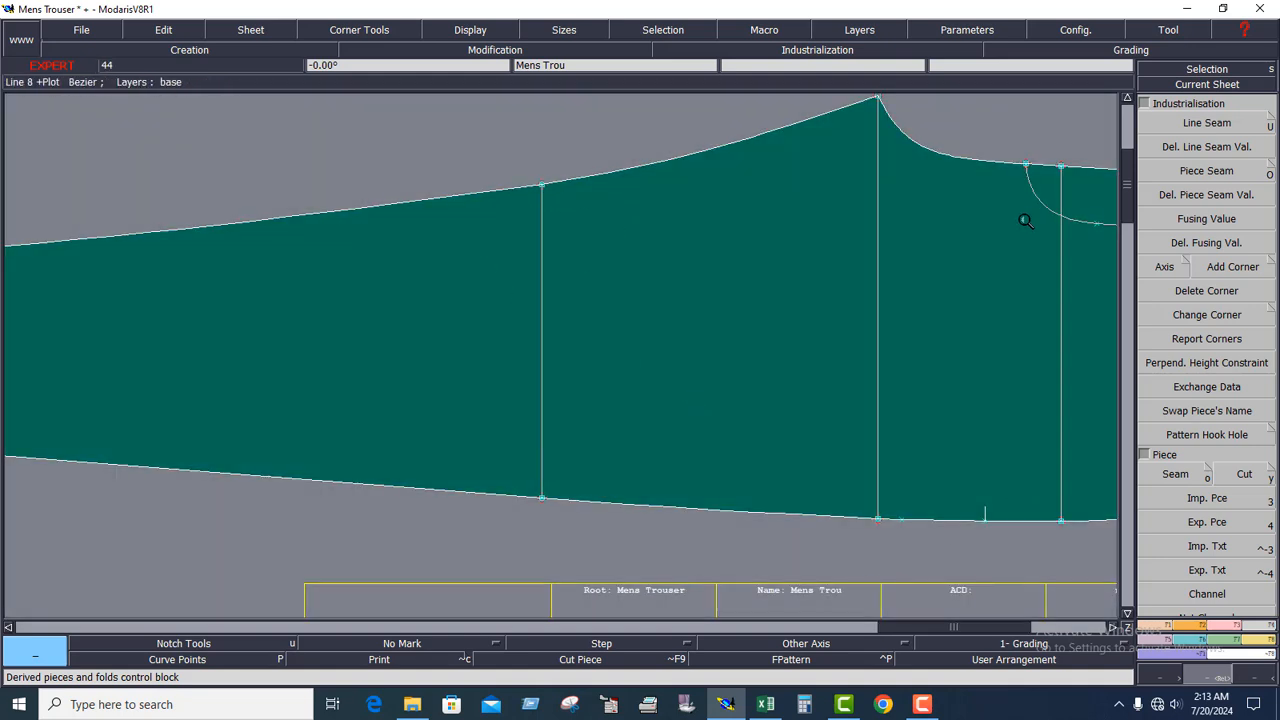
pyautogui.click(1210, 86)
pyautogui.click(724, 258)
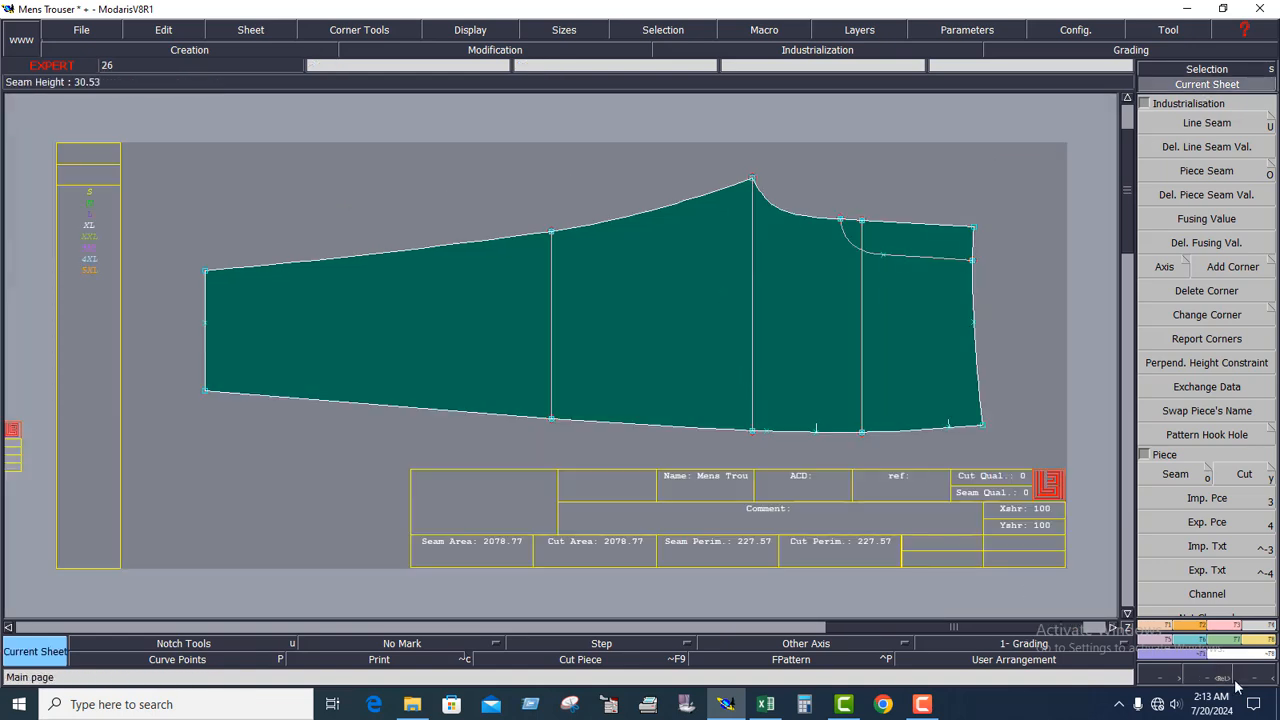
pyautogui.moveTo(400, 147); pyautogui.dragTo(1006, 508)
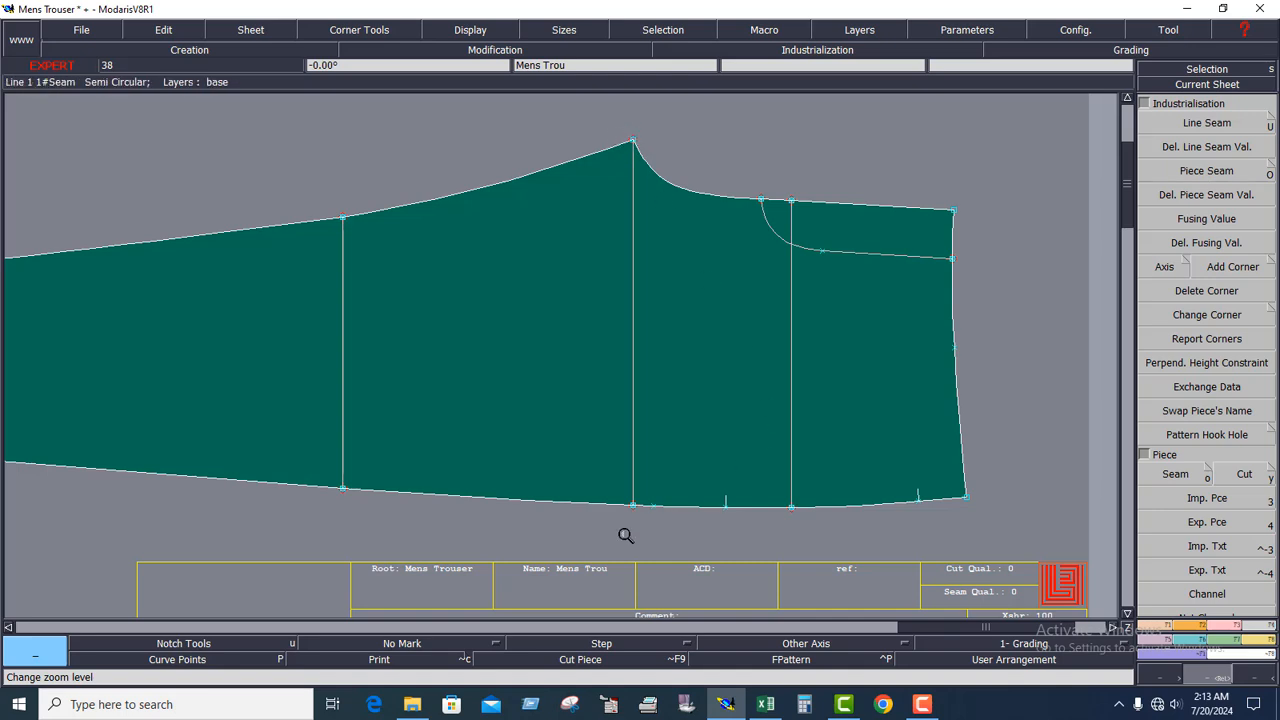
pyautogui.moveTo(595, 509); pyautogui.dragTo(673, 534)
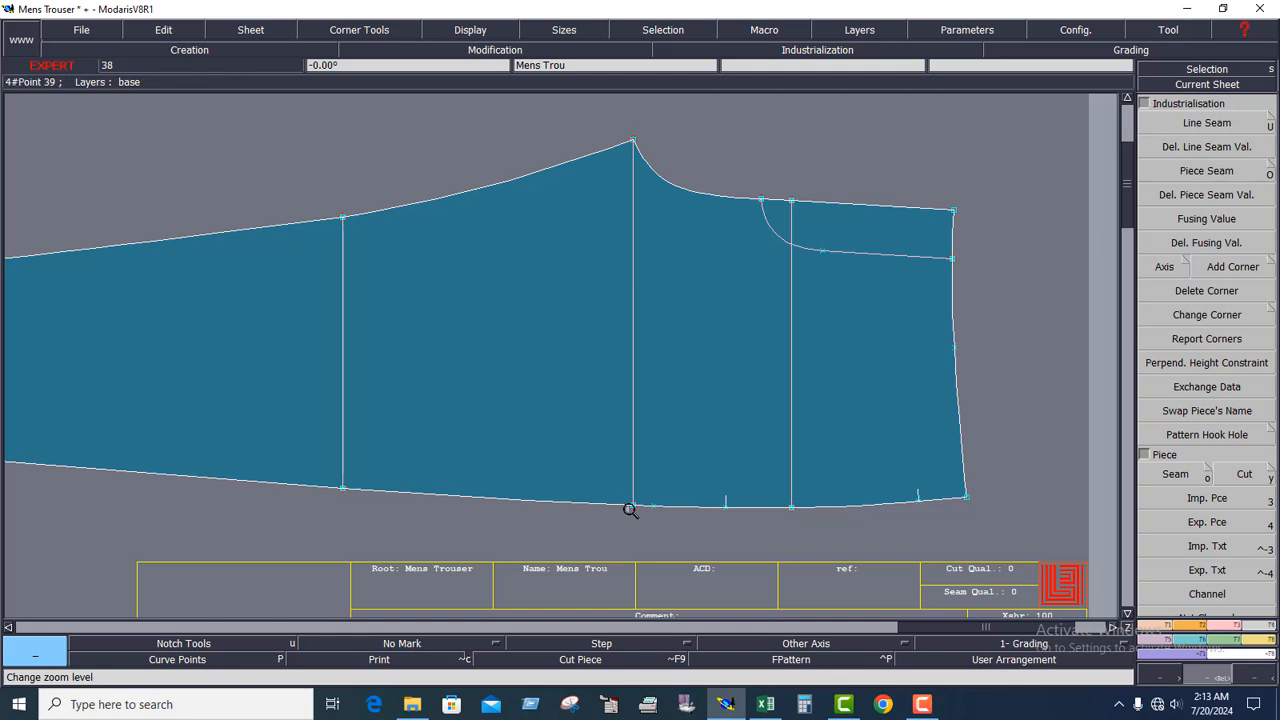
pyautogui.click(649, 549)
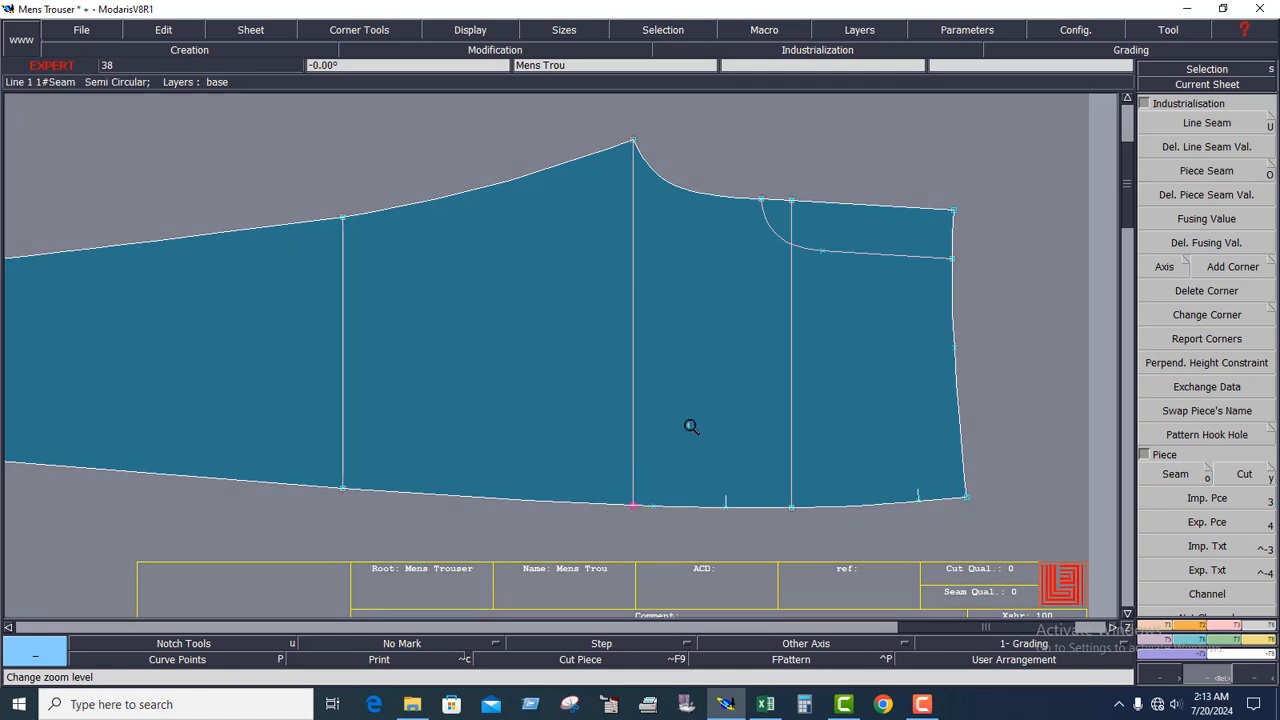
pyautogui.click(692, 427)
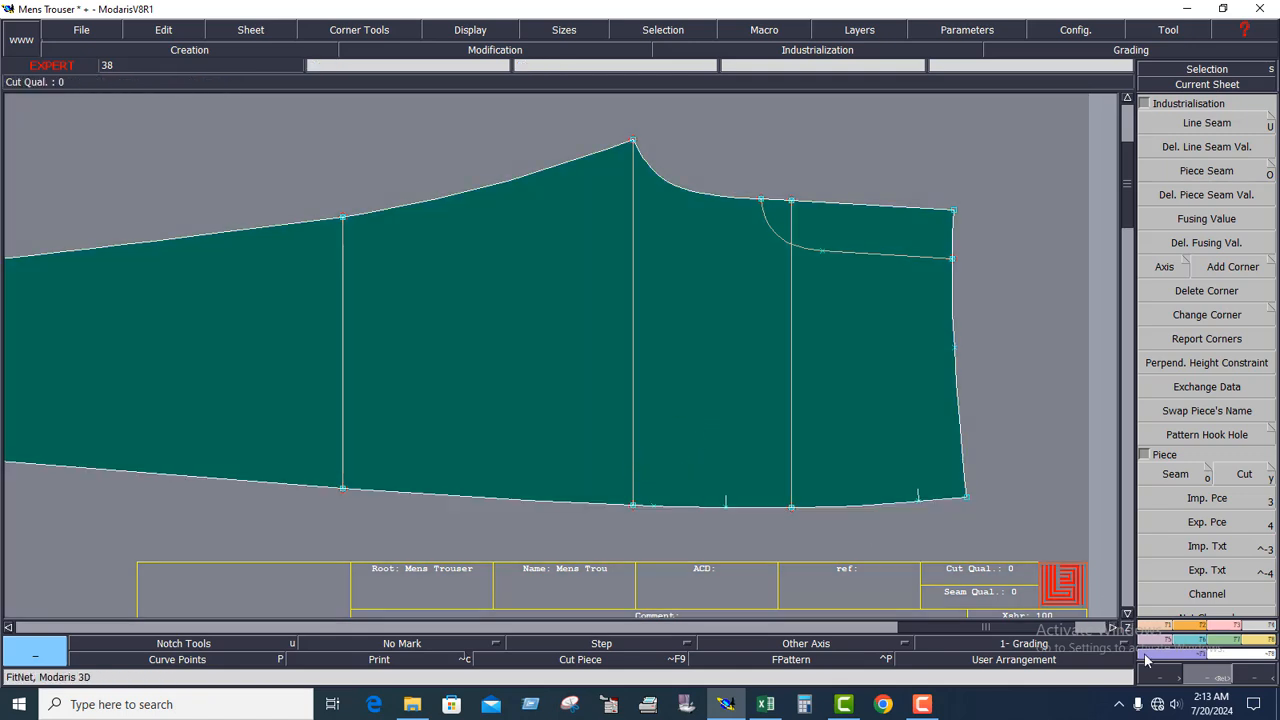
# Step: Re-attach the front crotch line's lower end to the side seam using a temporary point, and delete that leftover point
pyautogui.click(1235, 632)
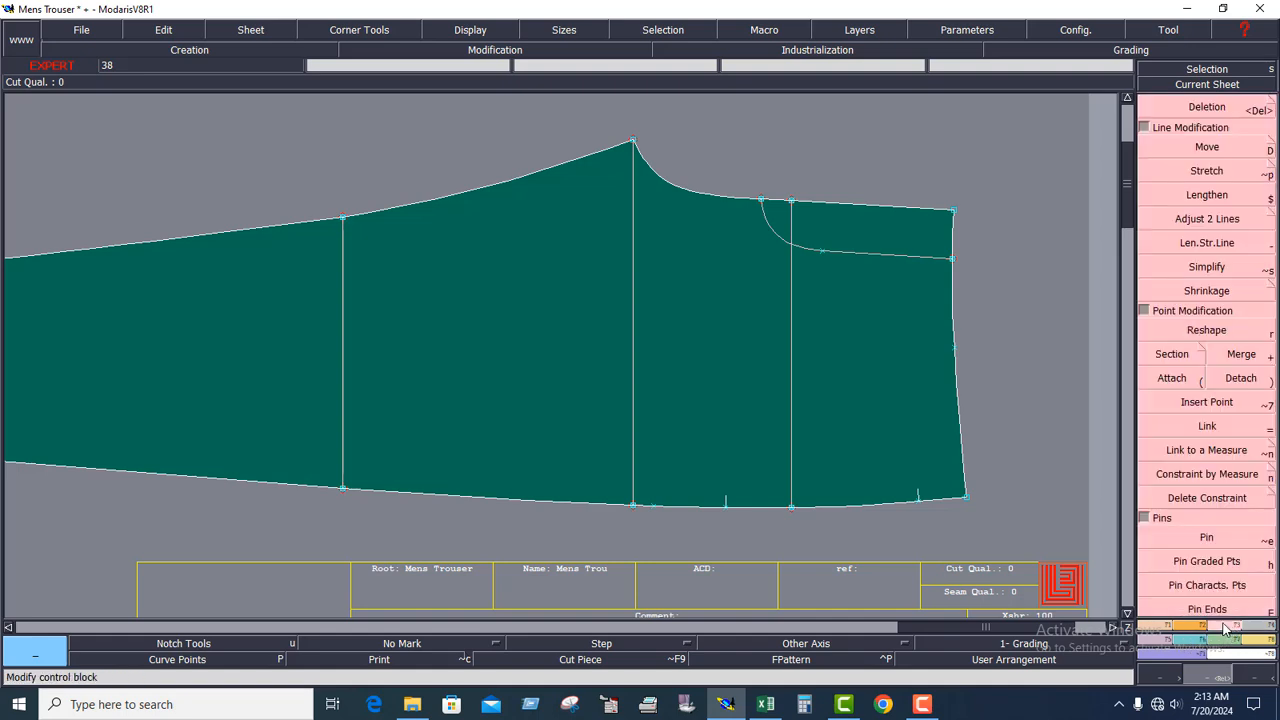
pyautogui.click(1172, 380)
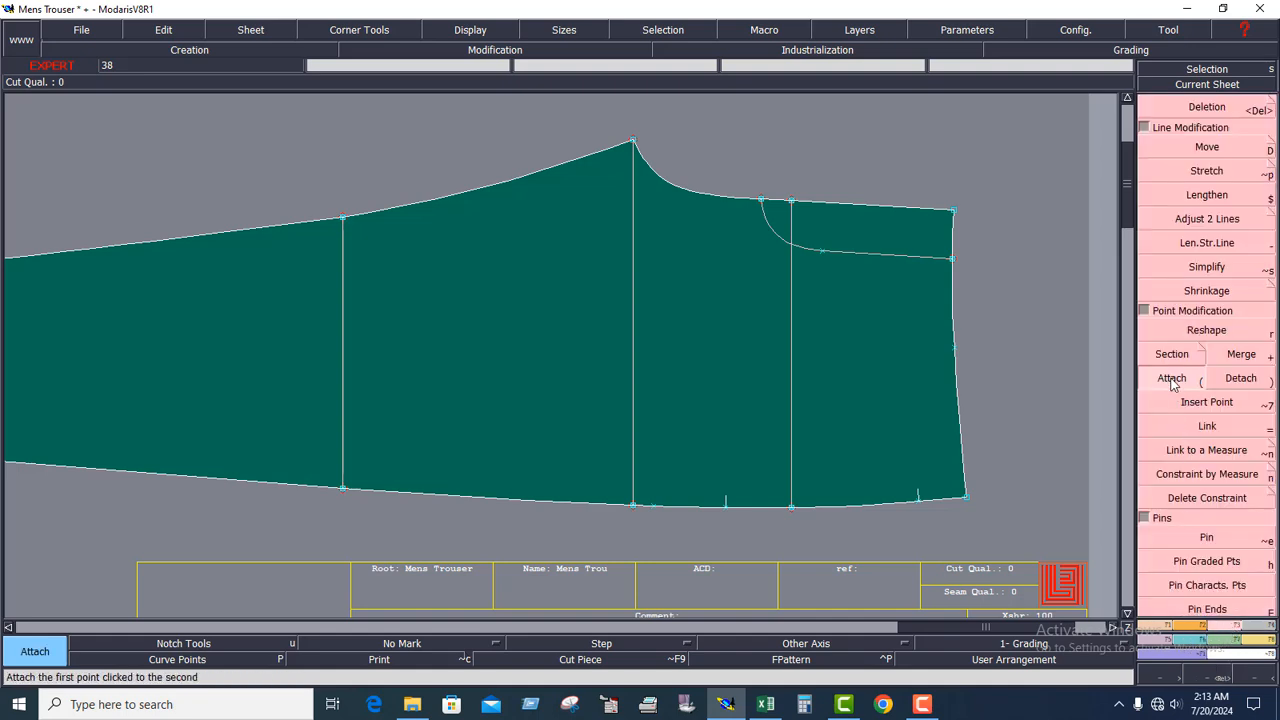
pyautogui.click(633, 505)
pyautogui.click(546, 447)
pyautogui.click(546, 447)
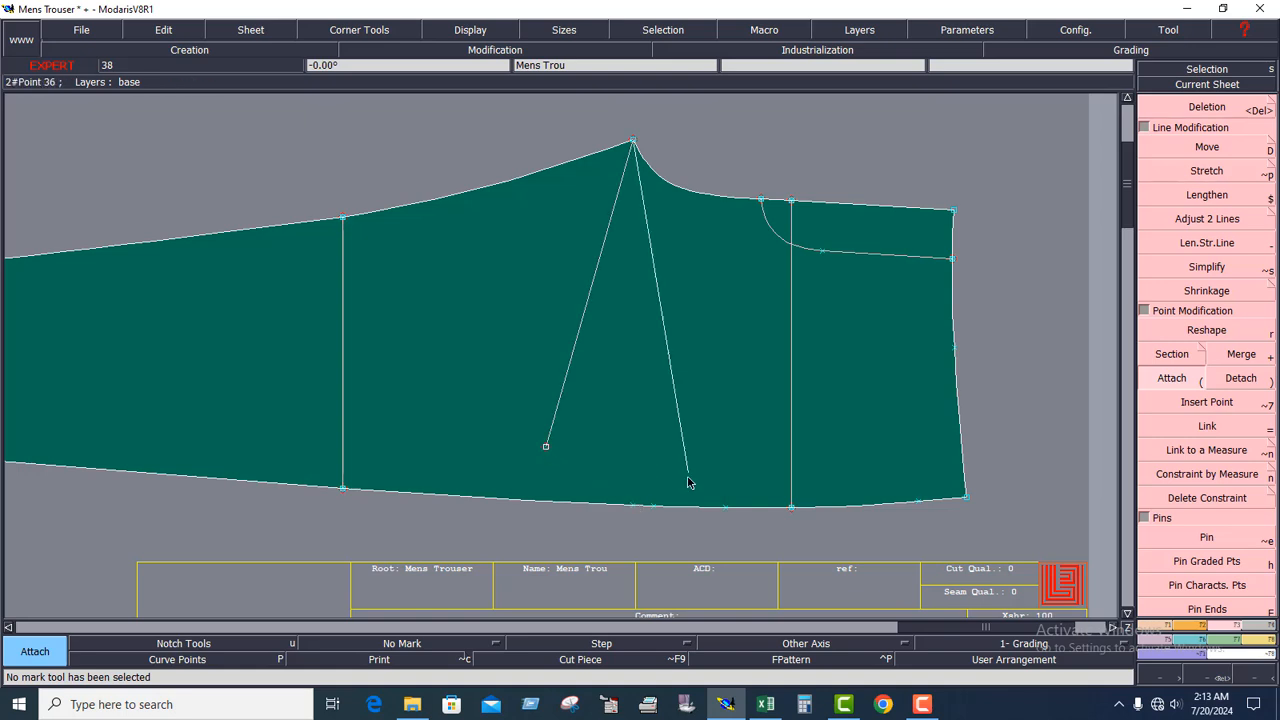
pyautogui.click(632, 506)
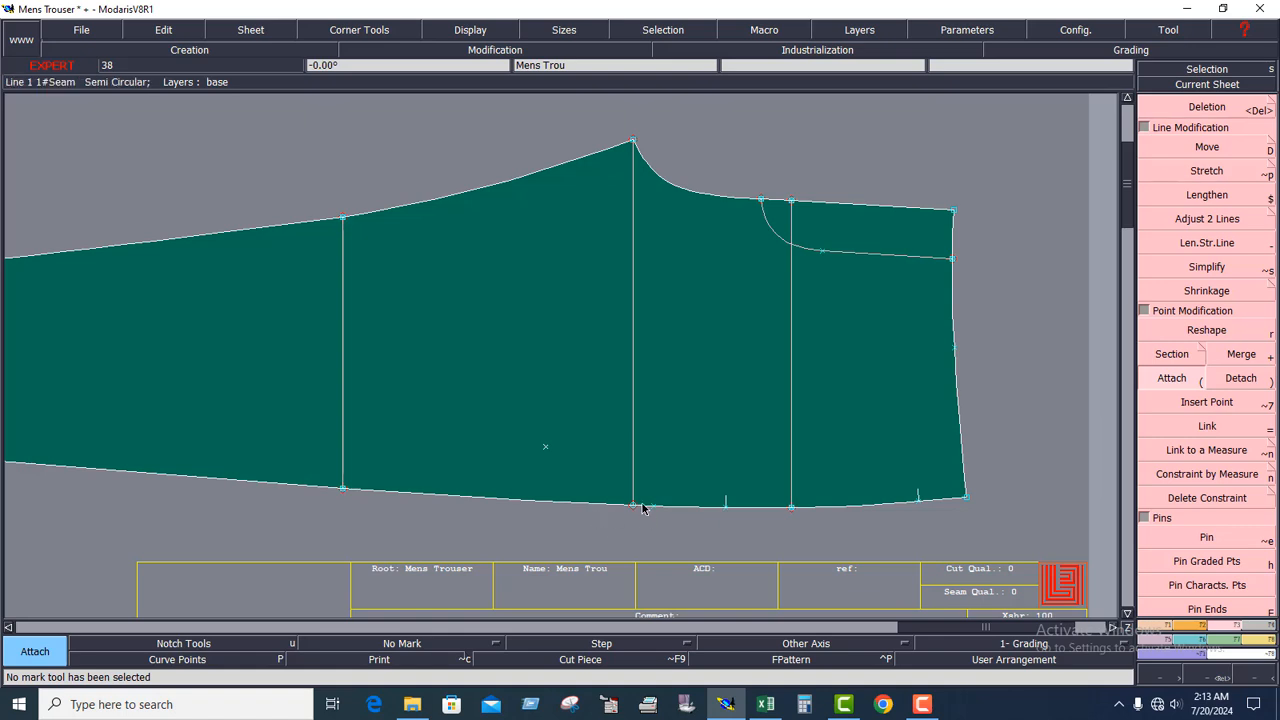
pyautogui.press('Delete')
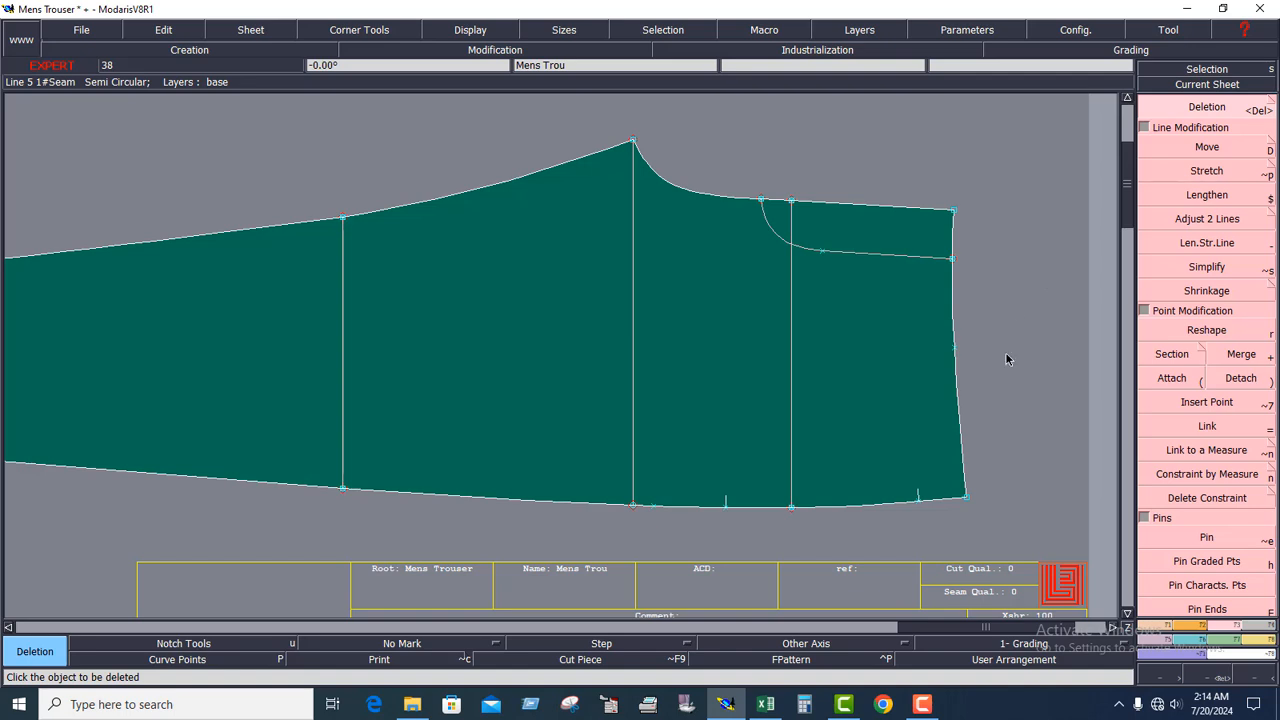
# Step: Attach the front hip line's upper end to a temporary point and back onto the panel outline
pyautogui.click(1171, 378)
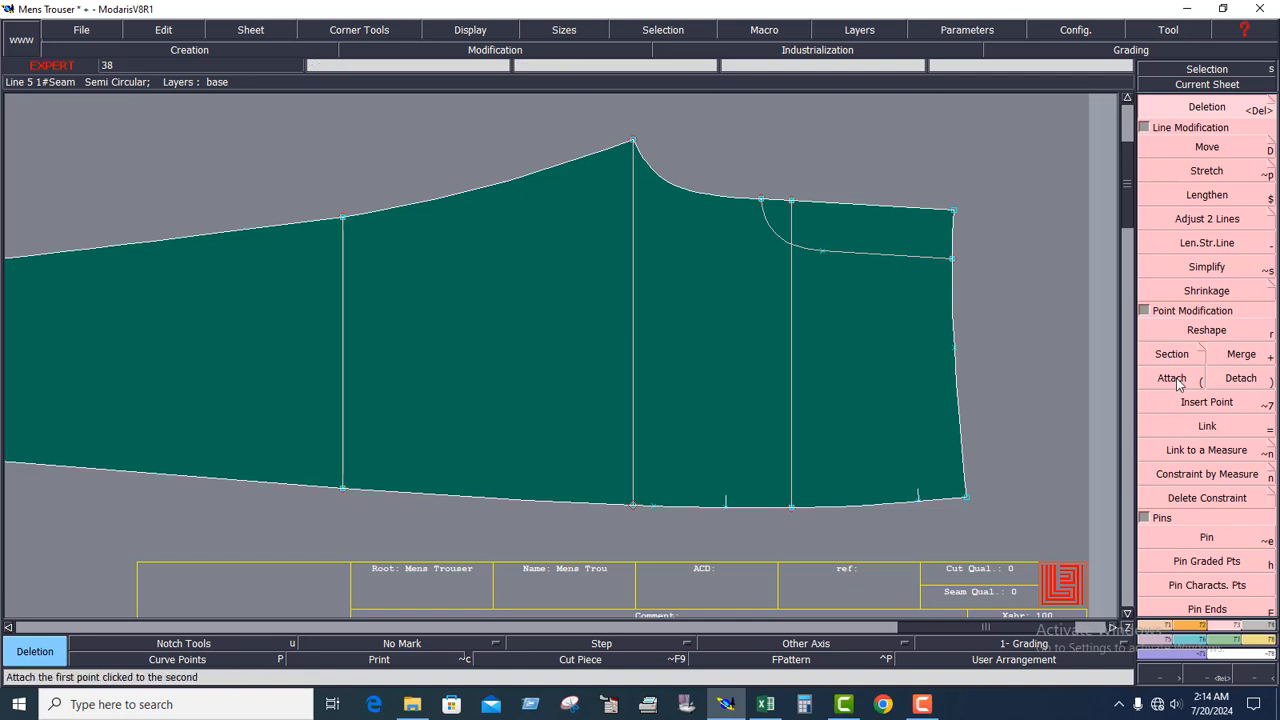
pyautogui.click(791, 203)
pyautogui.click(698, 262)
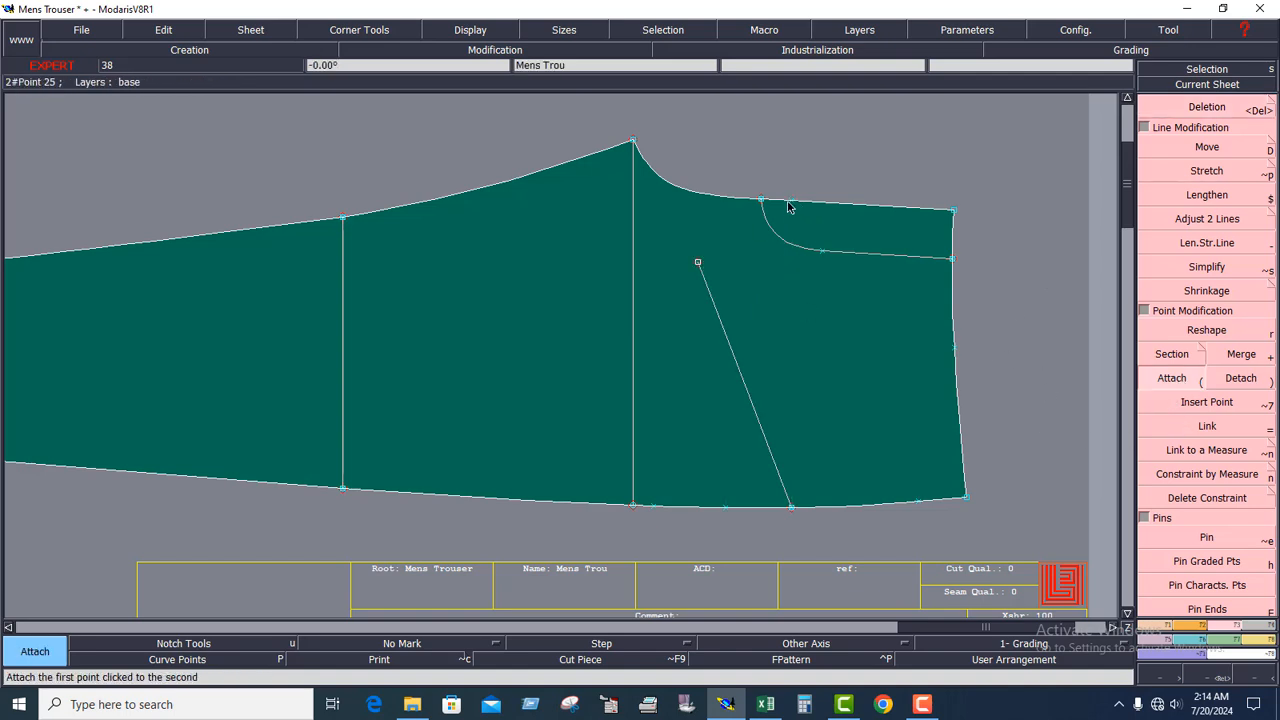
pyautogui.hotkey('ctrl', 'z')
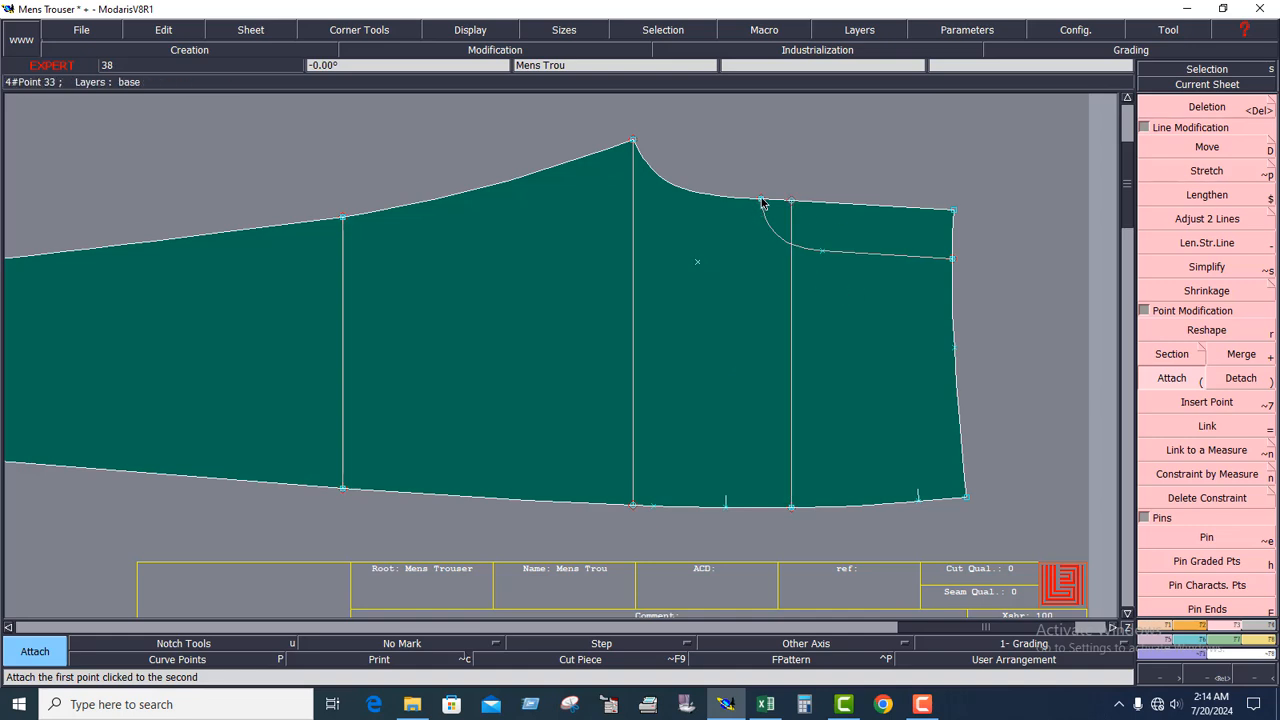
# Step: Re-attach both ends of the front fly line to the panel outline by way of temporary points
pyautogui.click(761, 201)
pyautogui.click(717, 238)
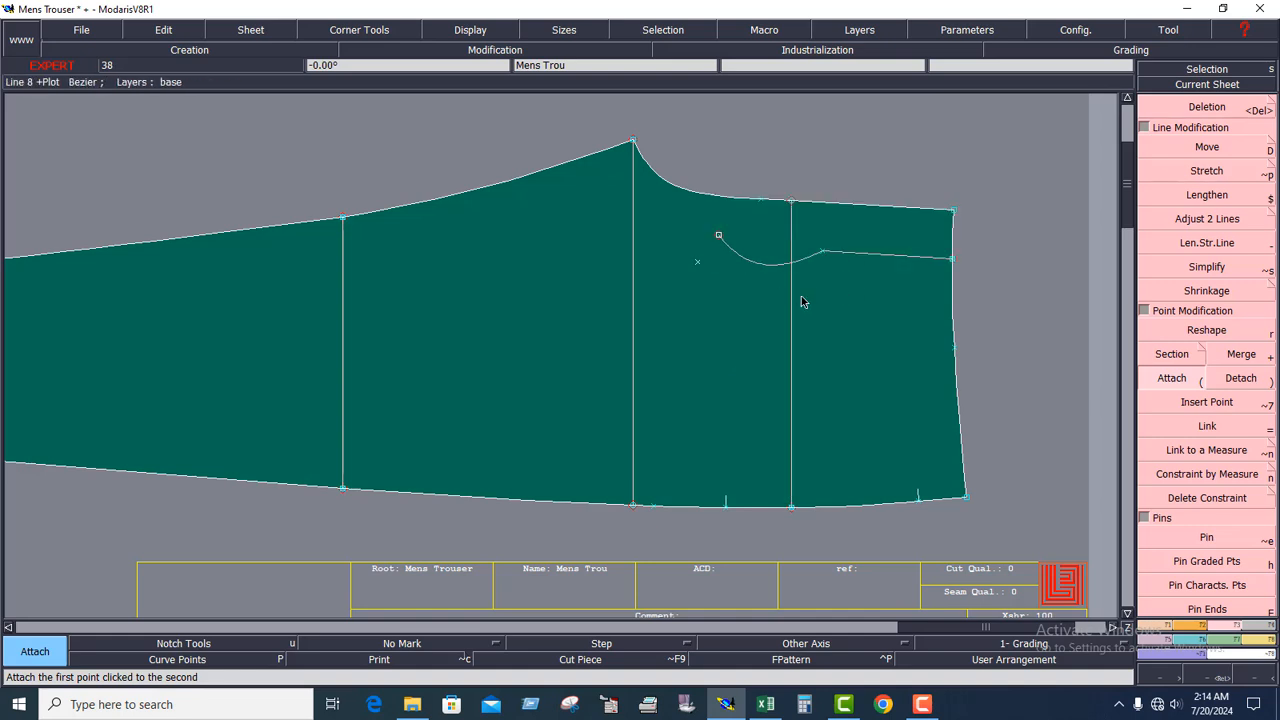
pyautogui.click(718, 237)
pyautogui.click(761, 201)
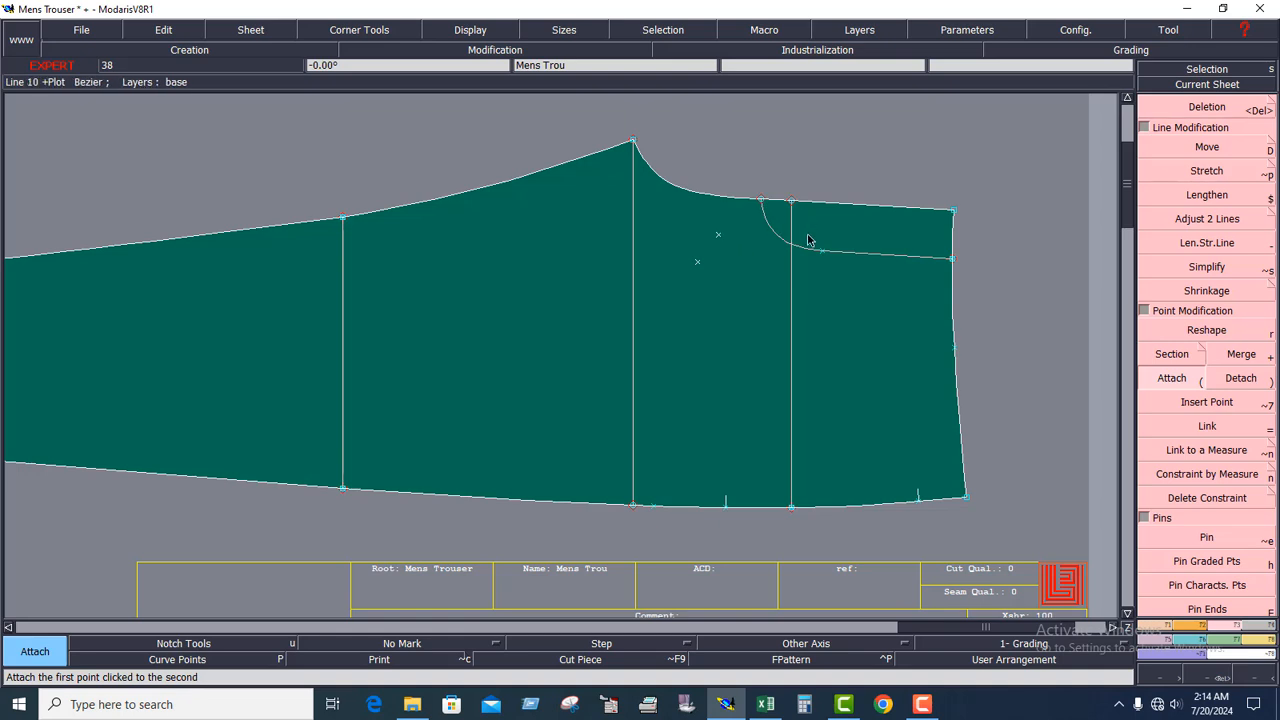
pyautogui.click(827, 283)
pyautogui.click(827, 283)
pyautogui.click(953, 260)
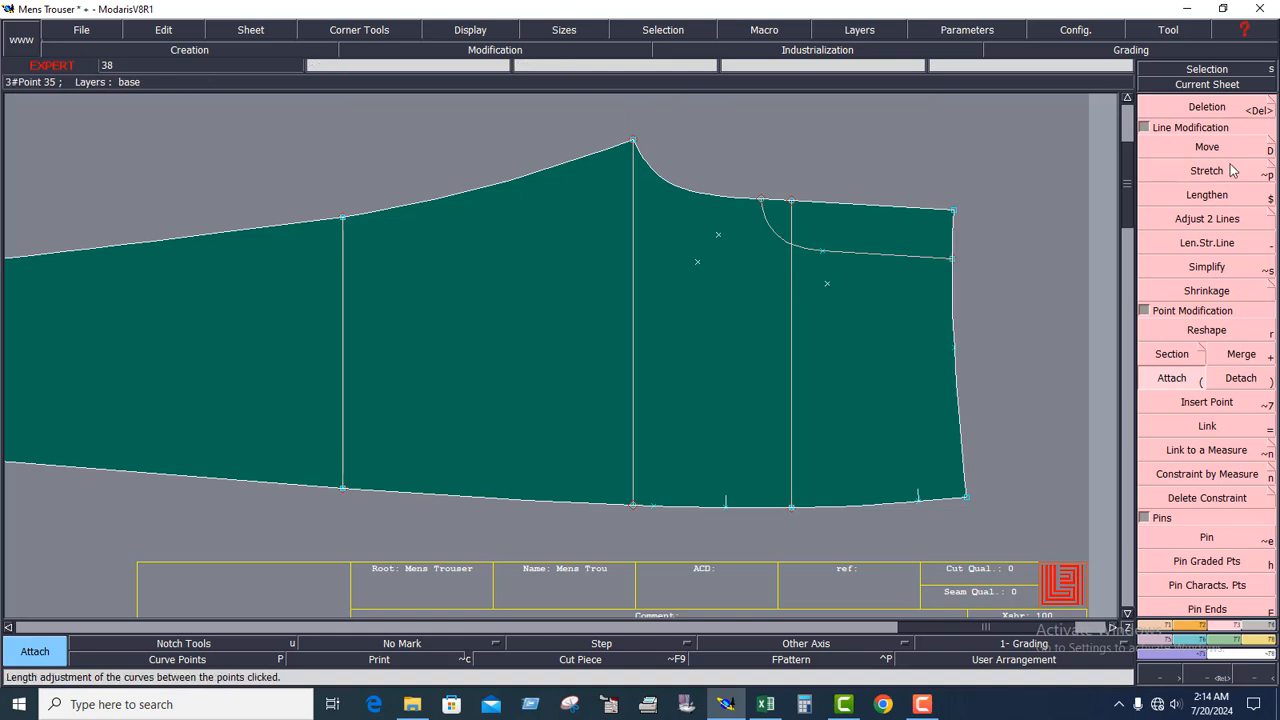
# Step: Delete the leftover temporary points beside the fly and the curve point midway along the front waist edge
pyautogui.click(1207, 107)
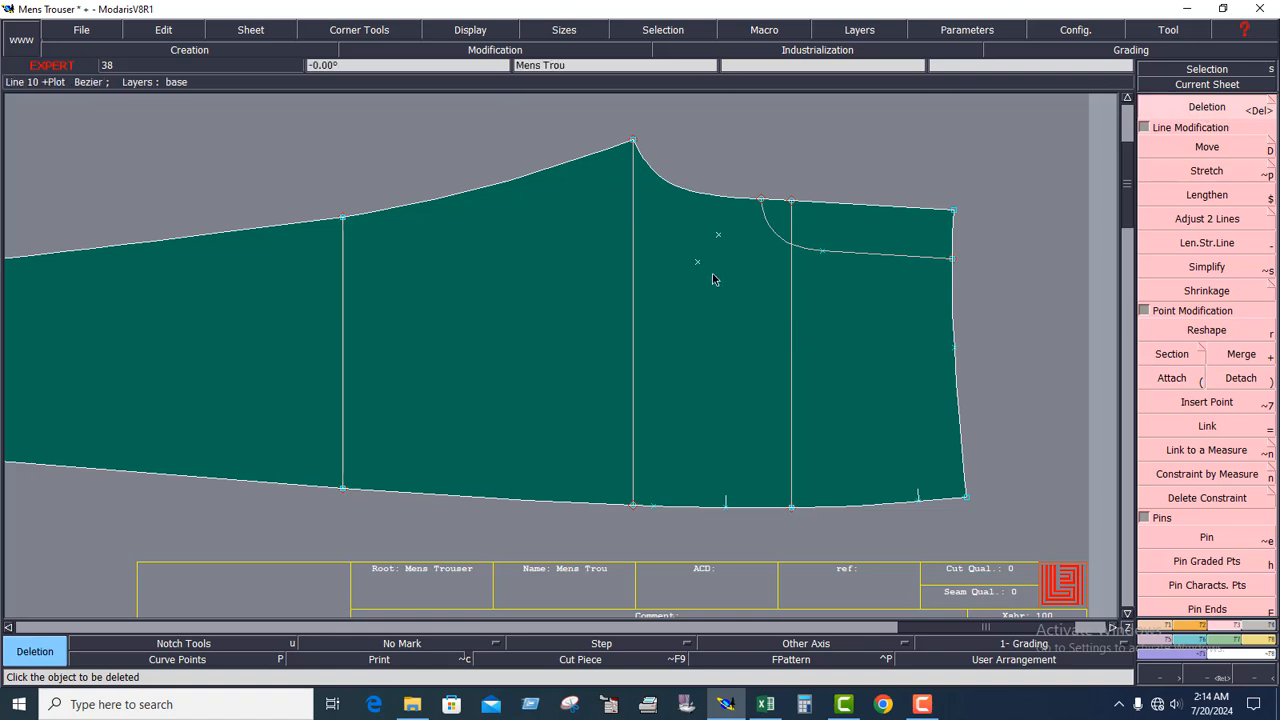
pyautogui.click(697, 262)
pyautogui.click(718, 235)
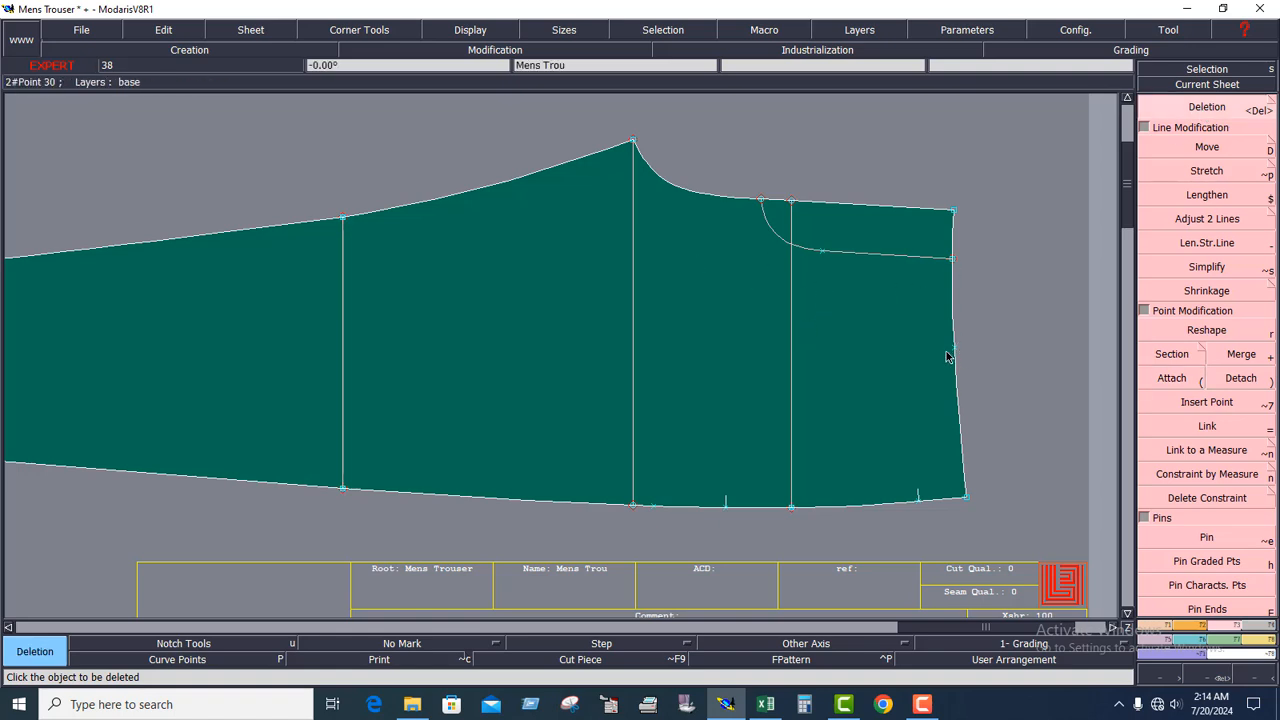
pyautogui.click(955, 349)
pyautogui.click(520, 350)
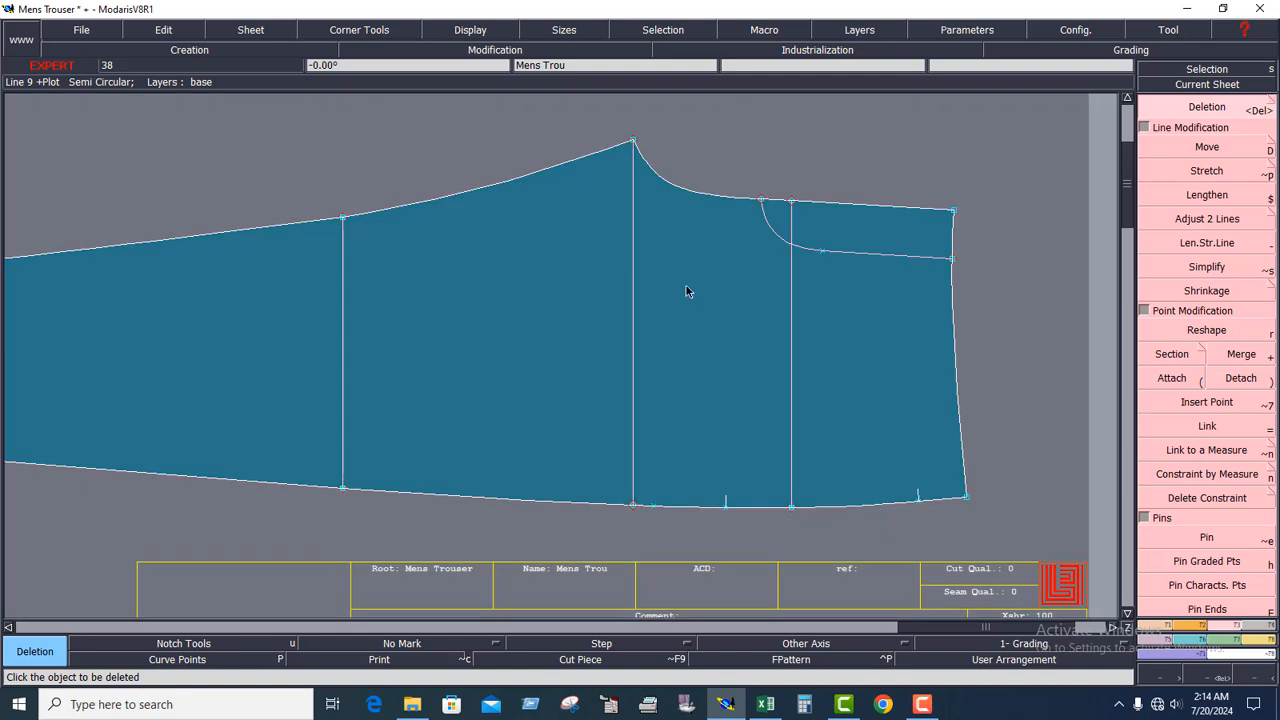
# Step: Re-attach both ends of the front knee line to the panel outline by way of temporary points
pyautogui.click(1172, 378)
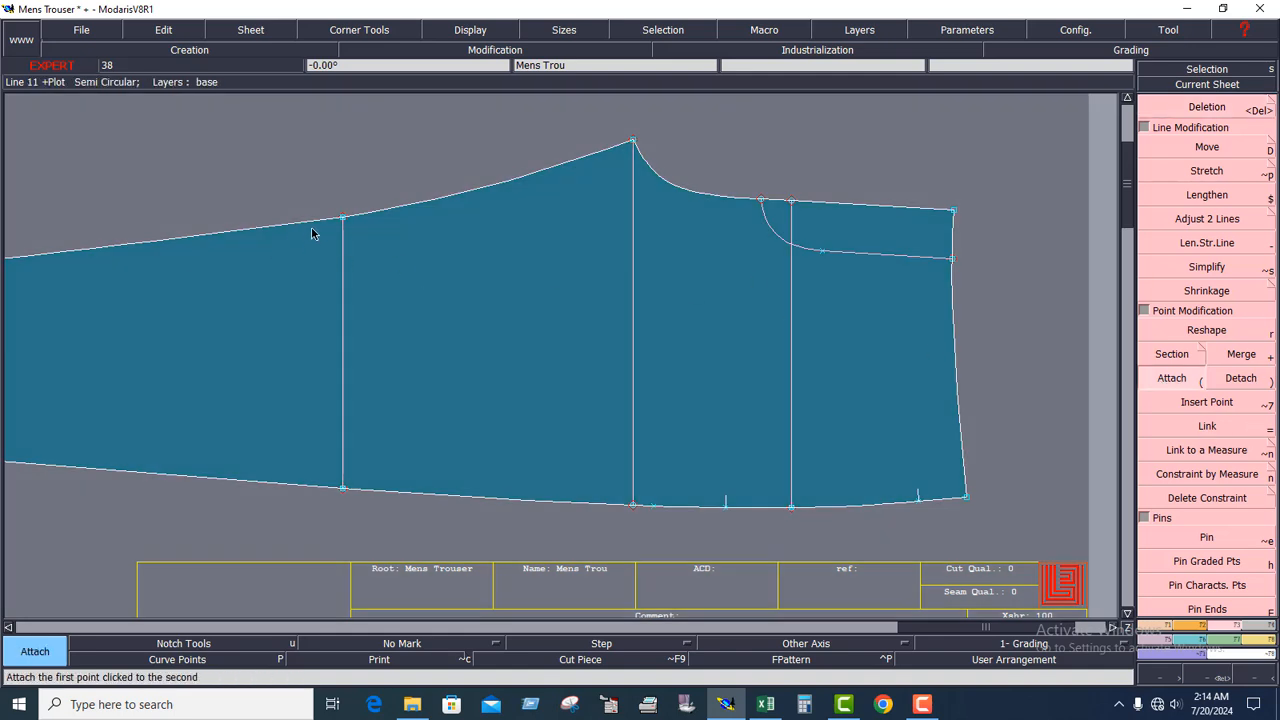
pyautogui.click(343, 217)
pyautogui.click(362, 229)
pyautogui.click(340, 217)
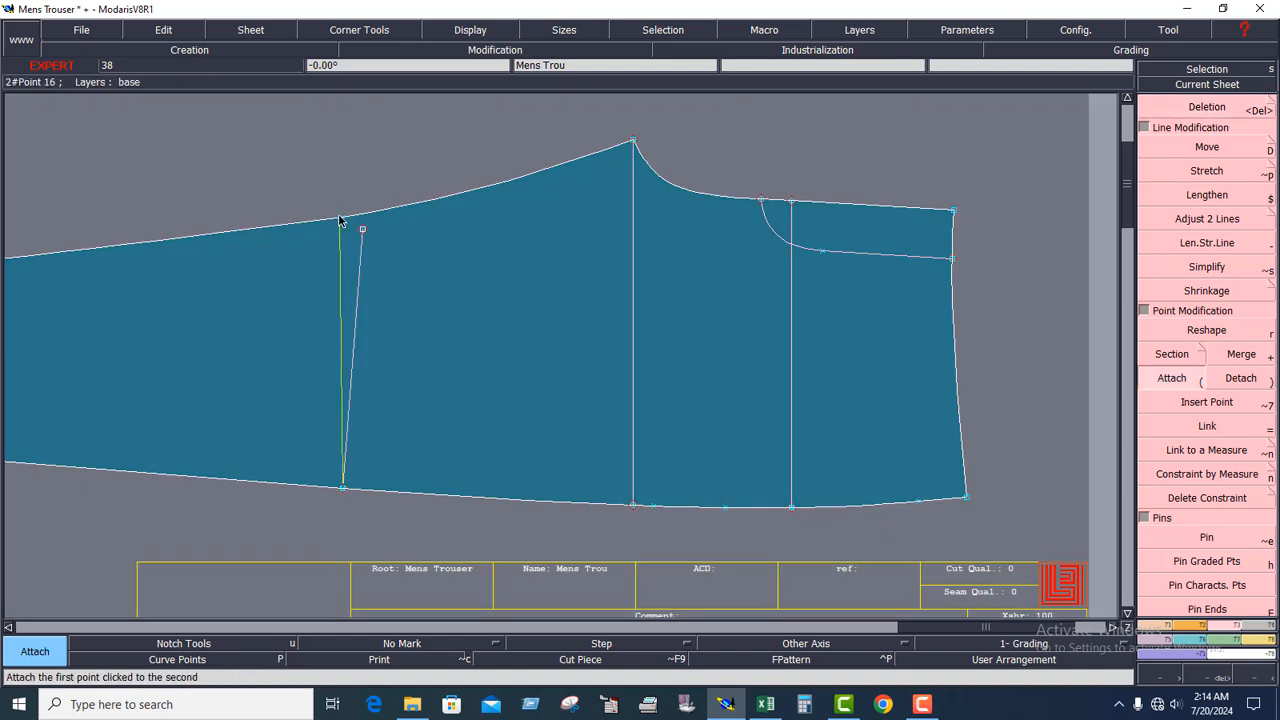
pyautogui.click(340, 217)
pyautogui.click(343, 487)
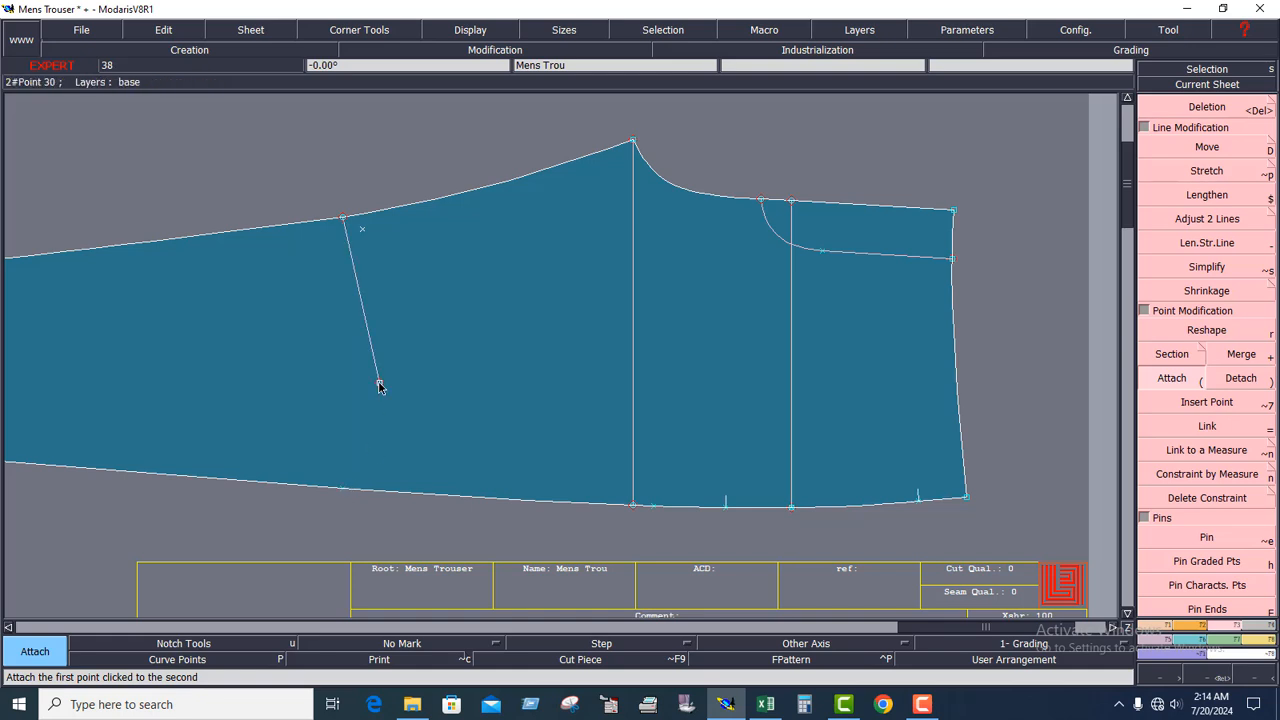
pyautogui.click(343, 489)
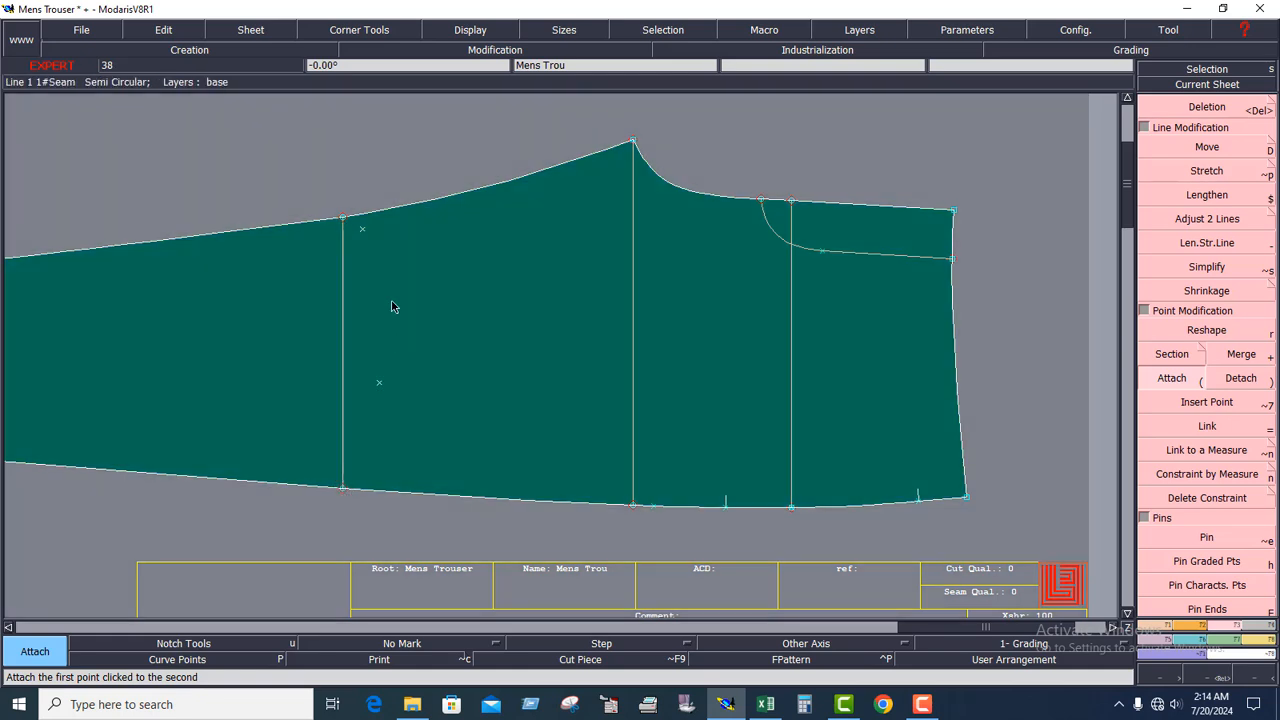
# Step: Delete the two leftover temporary points beside the front knee line
pyautogui.press('Delete')
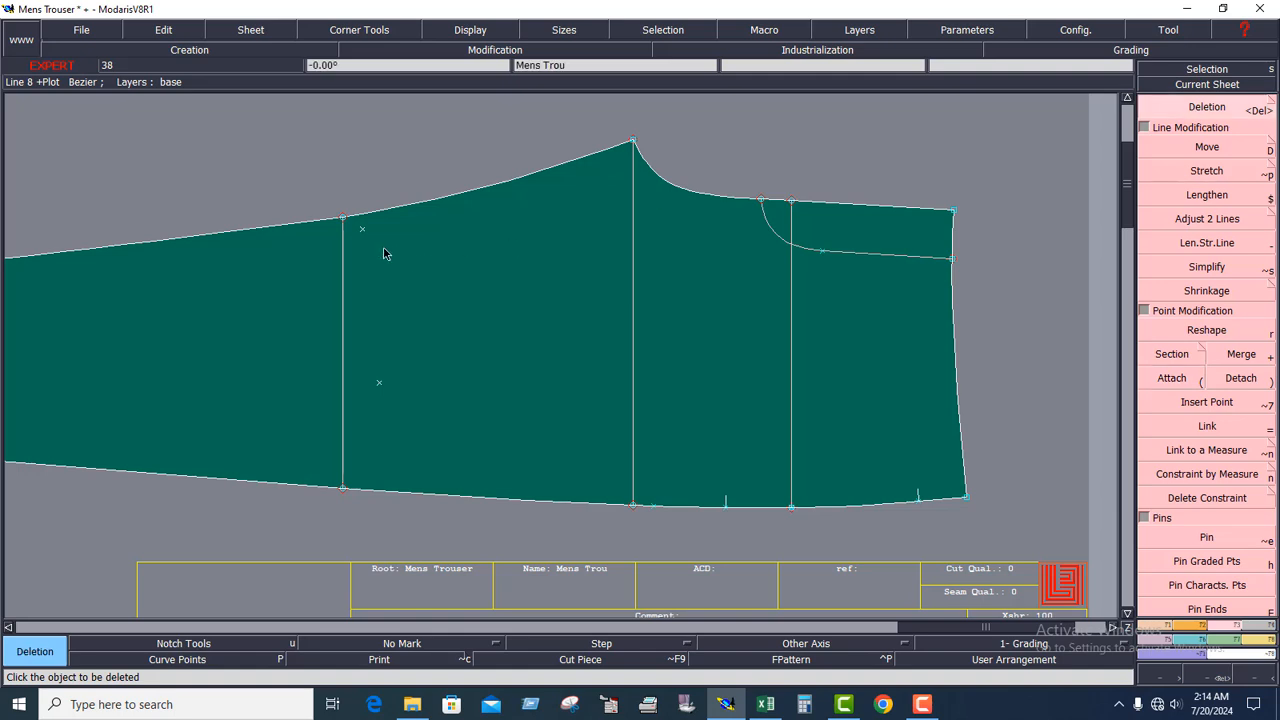
pyautogui.click(362, 229)
pyautogui.click(379, 382)
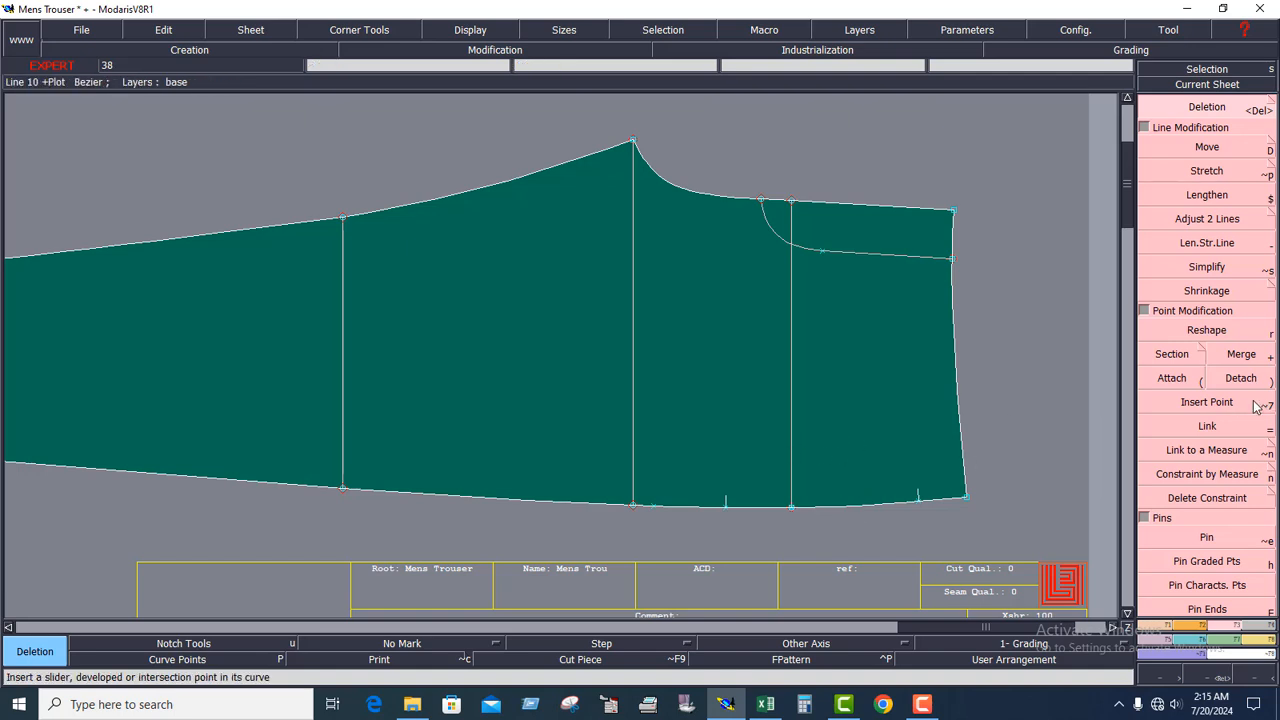
# Step: Re-attach the front hip line's lower end to the side seam using a temporary point, and delete that leftover point
pyautogui.click(1172, 378)
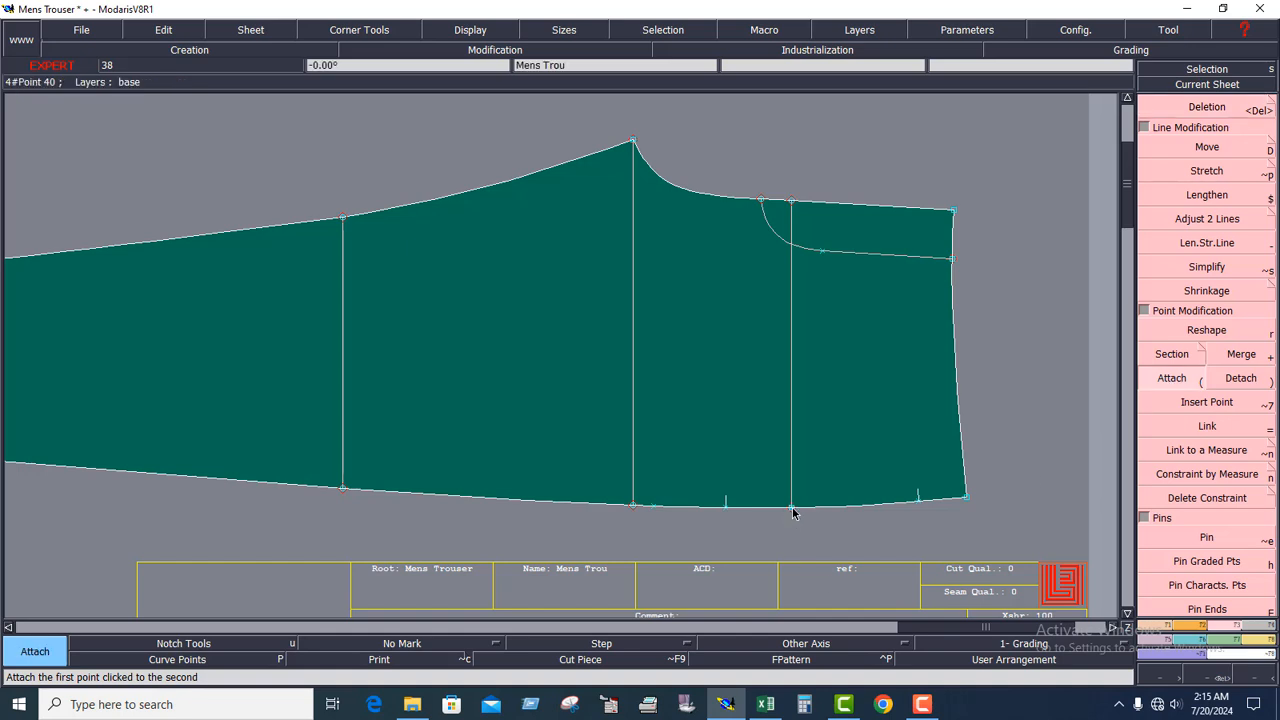
pyautogui.click(791, 508)
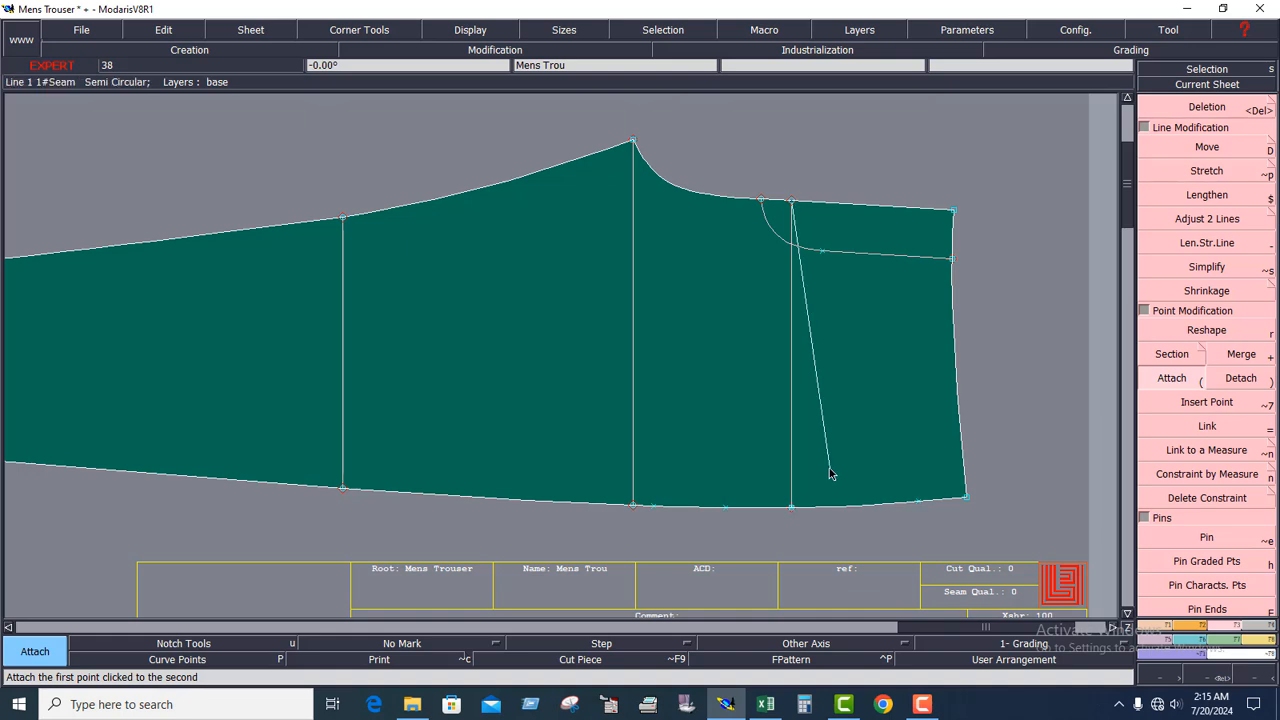
pyautogui.click(829, 469)
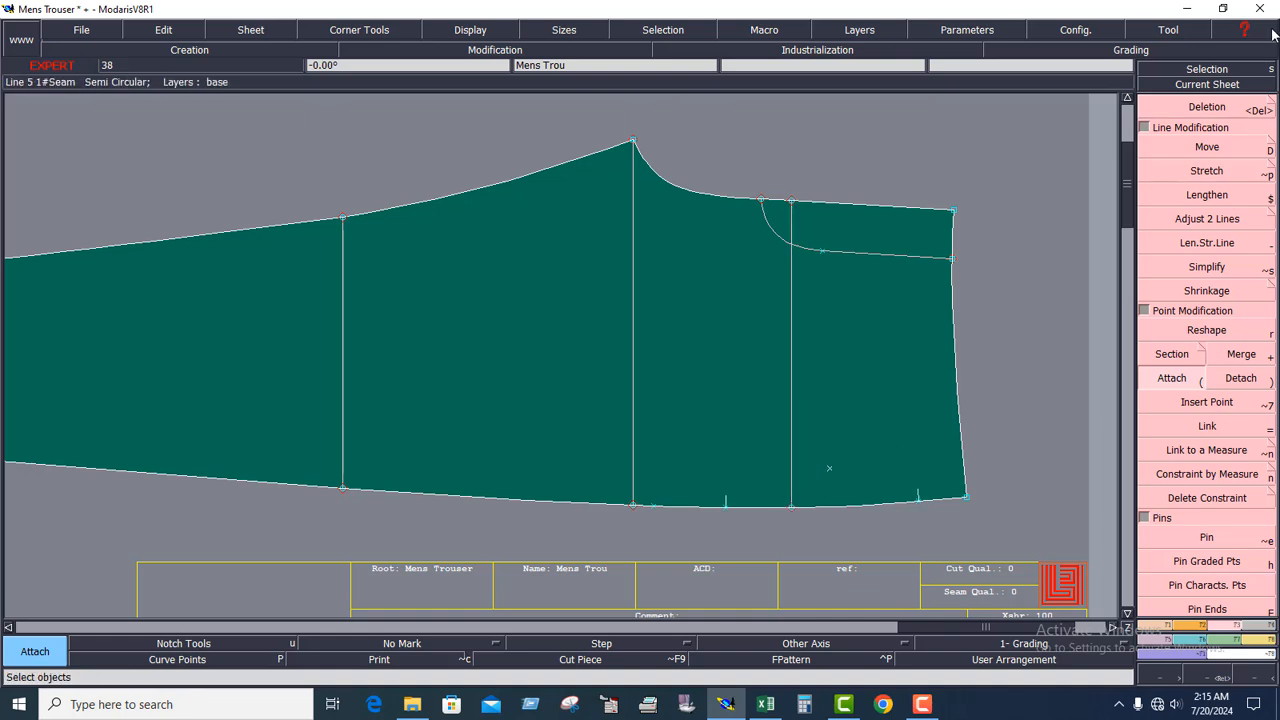
pyautogui.click(1207, 107)
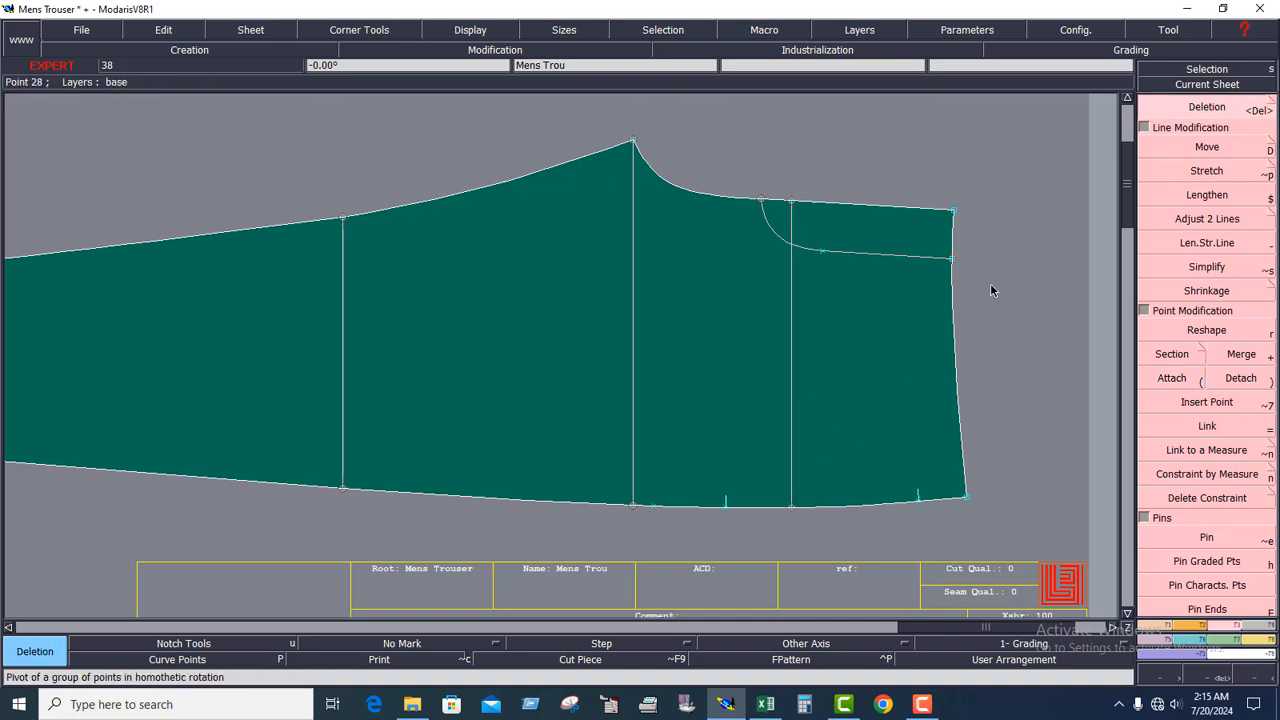
# Step: Check the whole front panel sheet, including its hem points and attached internal lines
pyautogui.click(1187, 85)
pyautogui.click(681, 258)
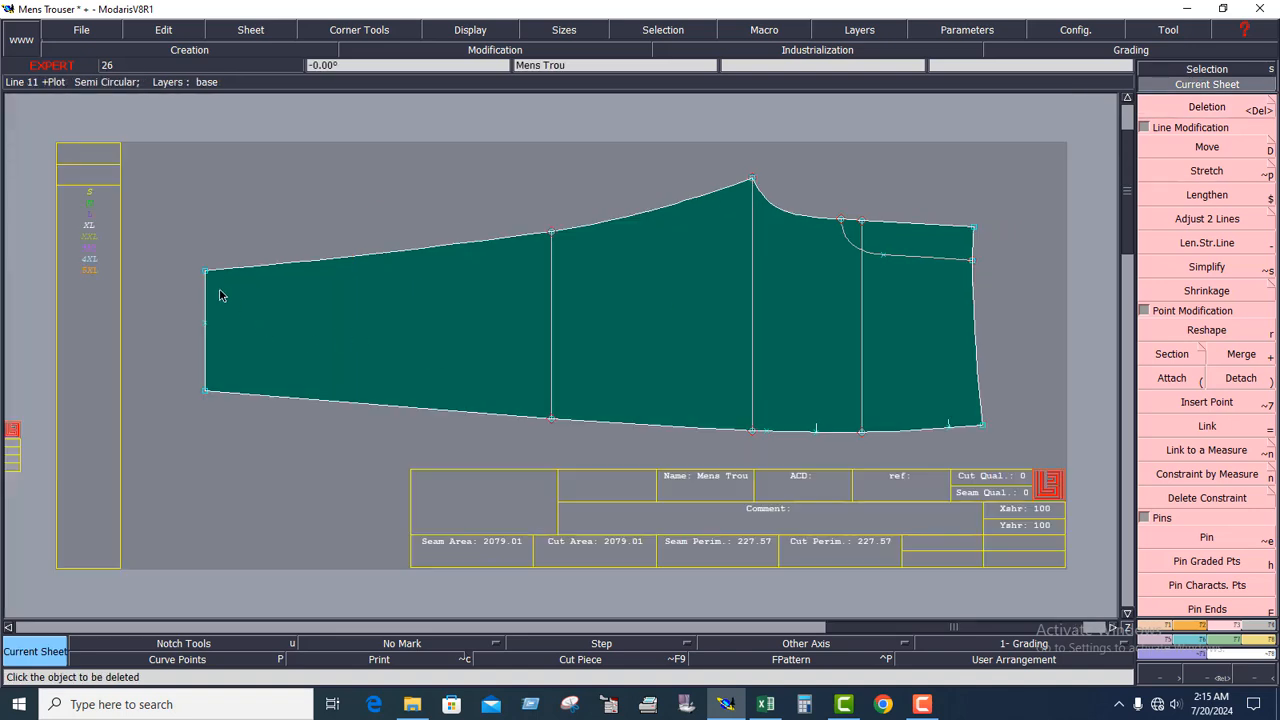
pyautogui.moveTo(159, 190); pyautogui.dragTo(305, 414)
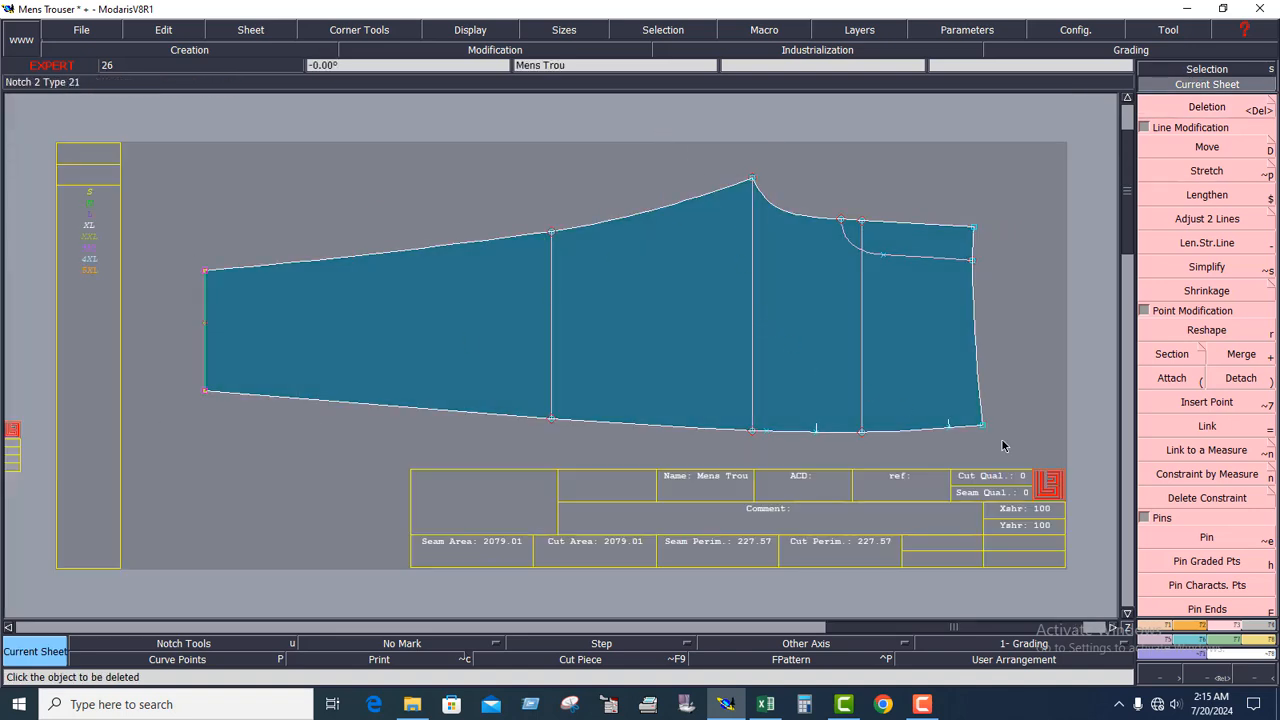
pyautogui.moveTo(1002, 440); pyautogui.dragTo(1006, 446)
pyautogui.click(874, 368)
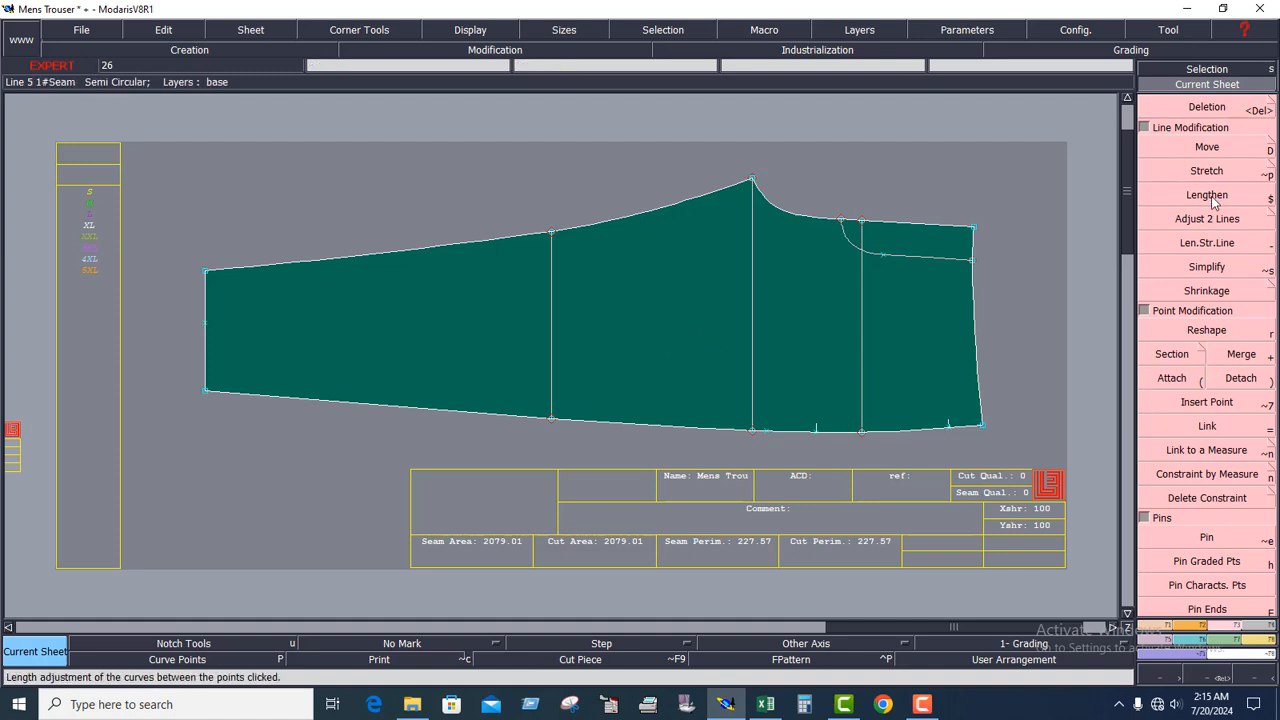
pyautogui.click(1207, 107)
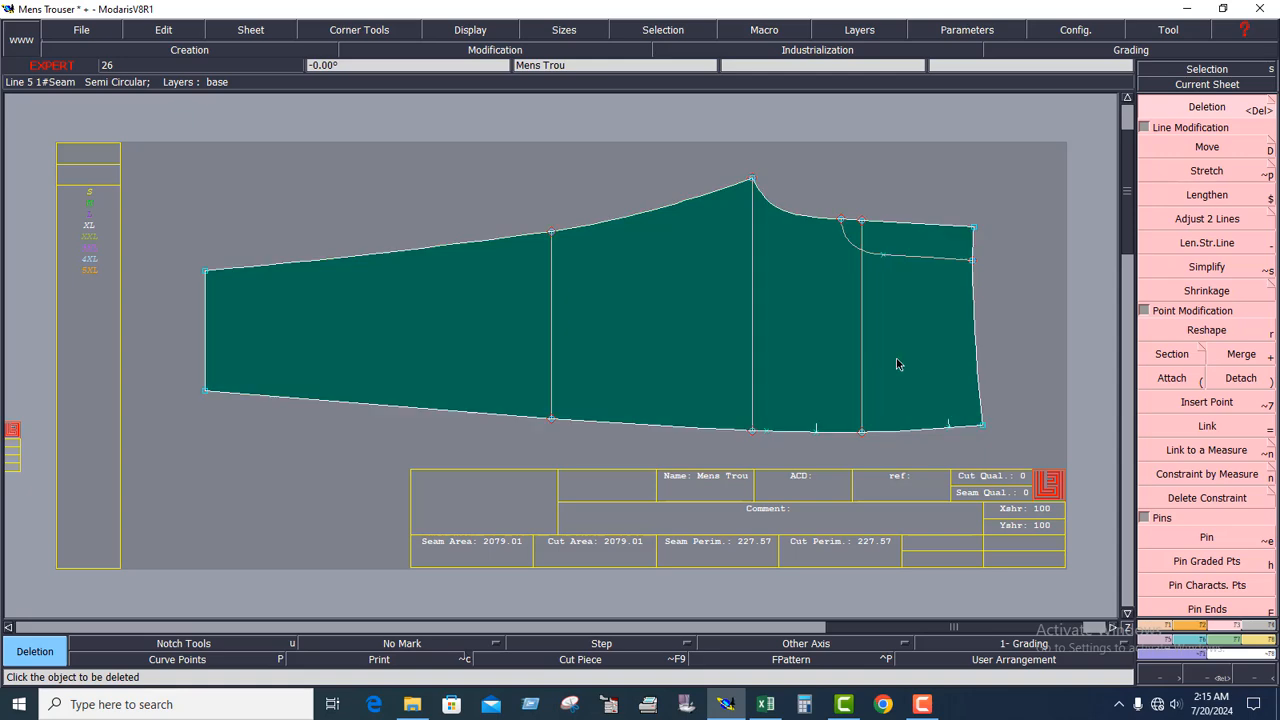
# Step: Make the extracted back panel the current sheet and re-attach both ends of its knee line to the outline via temporary points
pyautogui.press('j')
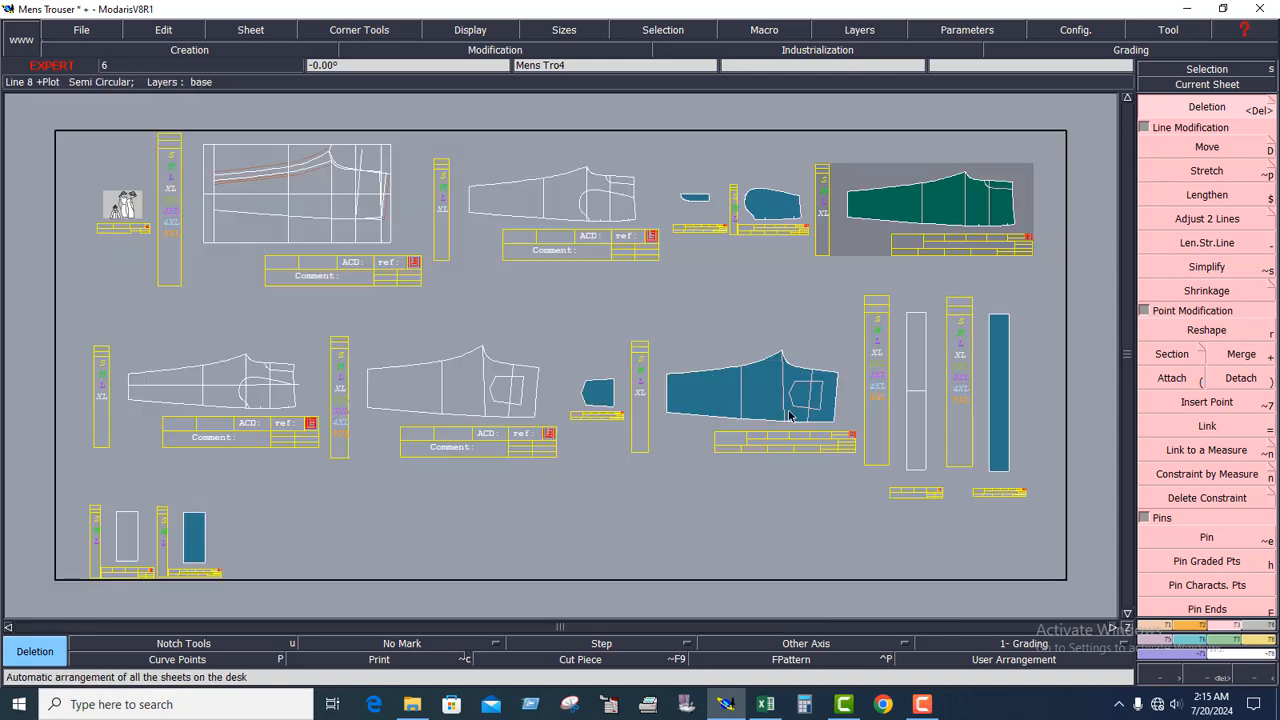
pyautogui.click(727, 350)
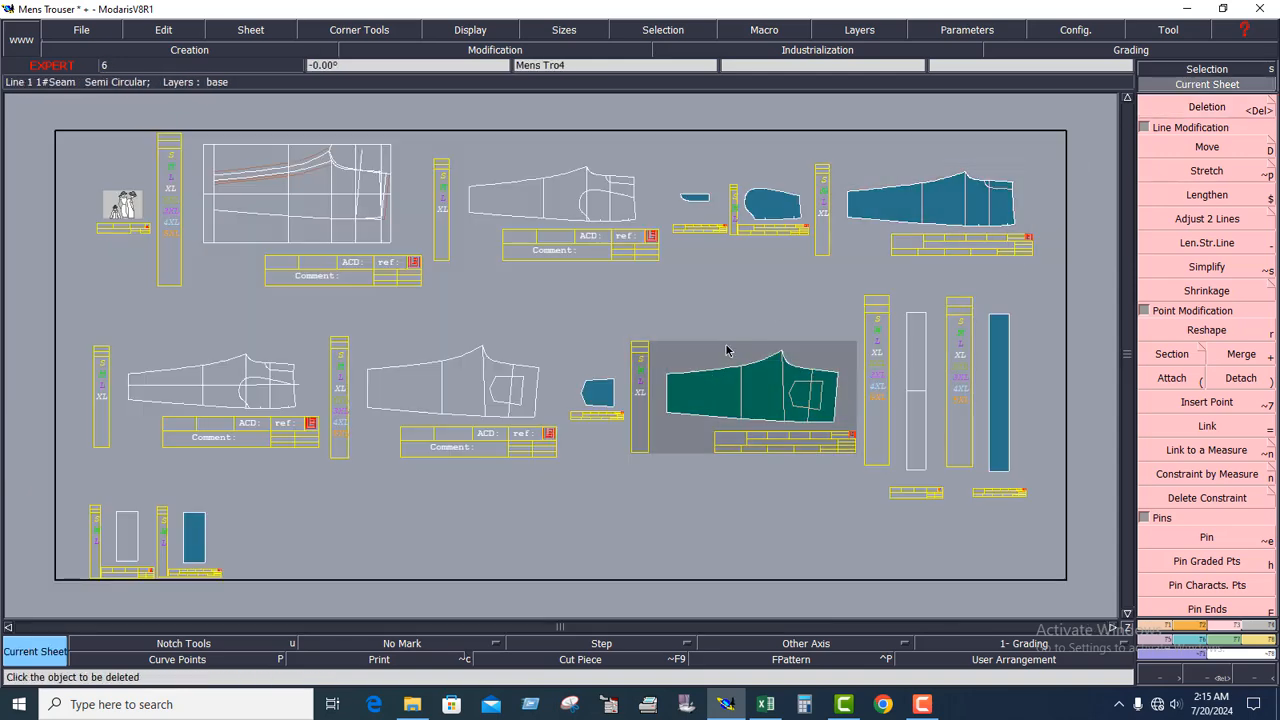
pyautogui.press('Home')
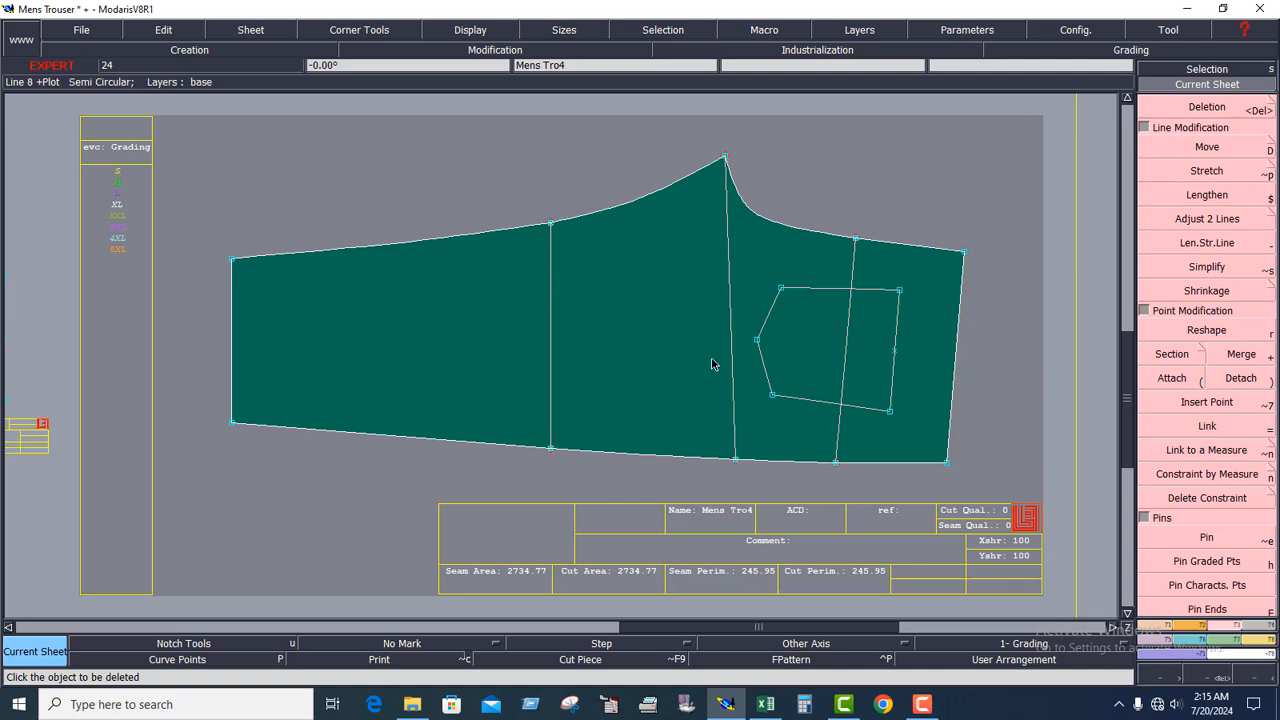
pyautogui.click(578, 328)
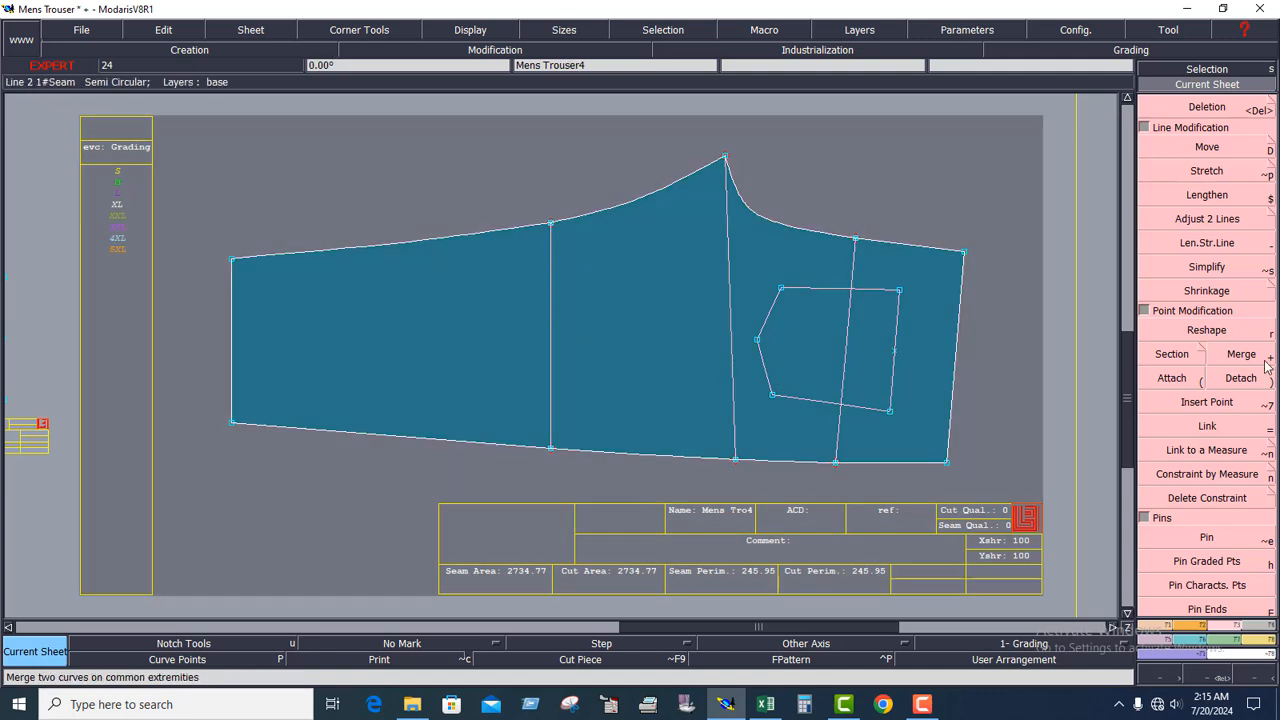
pyautogui.click(1172, 379)
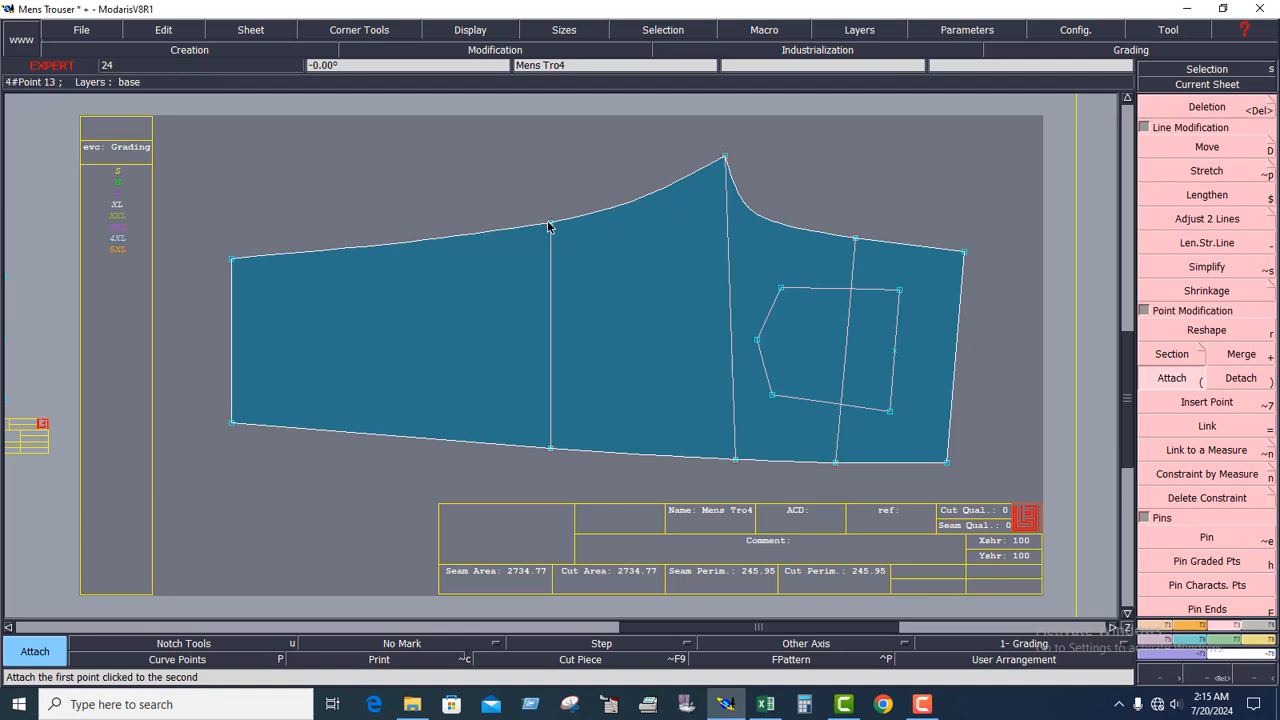
pyautogui.click(556, 229)
pyautogui.click(605, 244)
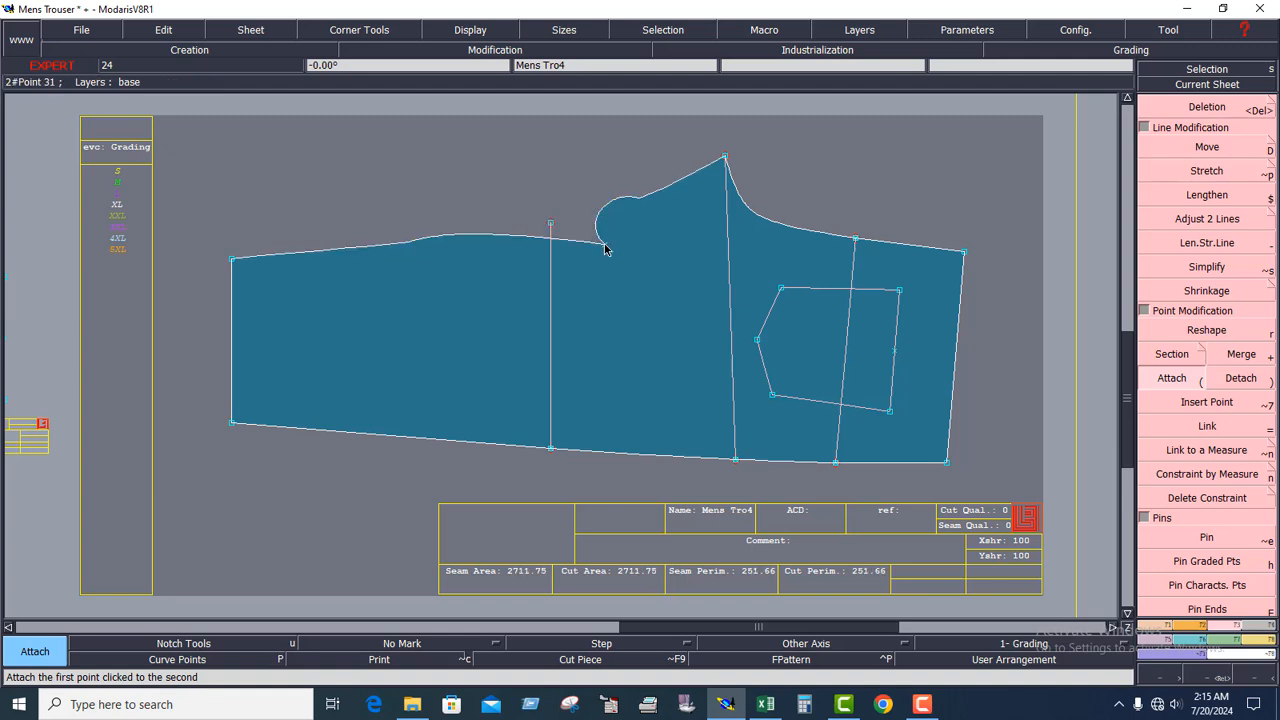
pyautogui.click(550, 223)
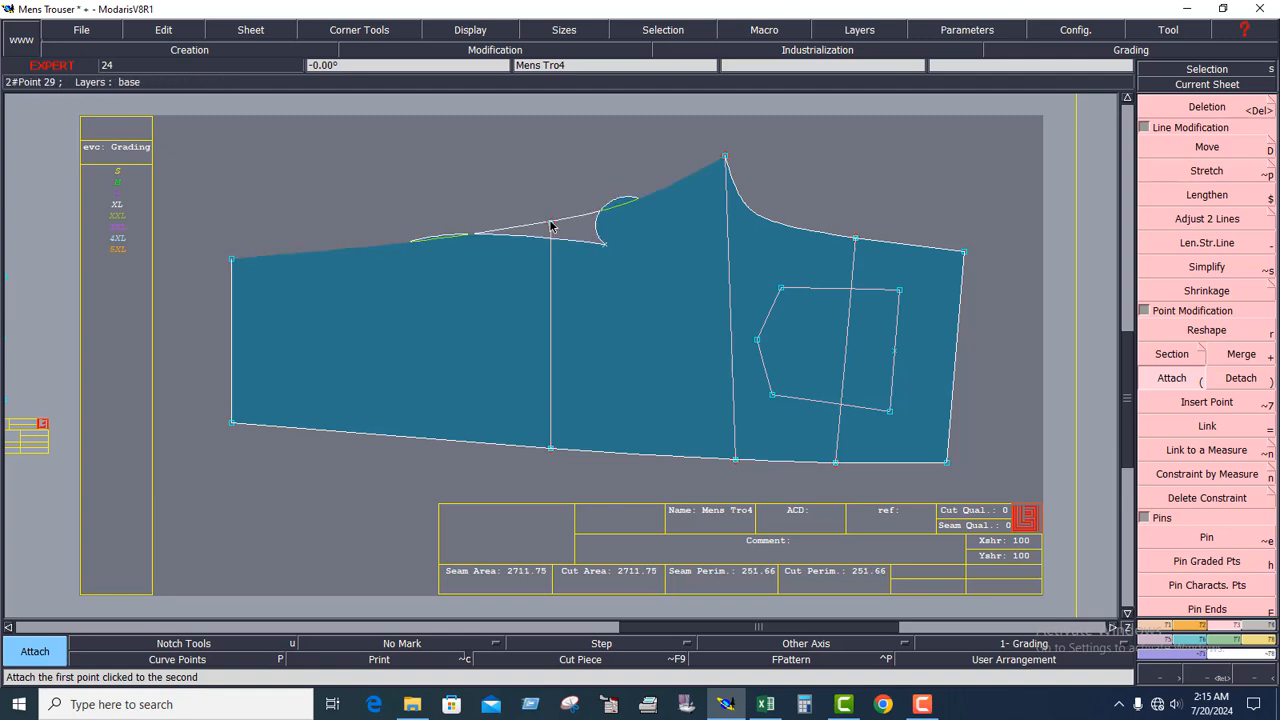
pyautogui.click(587, 417)
pyautogui.click(551, 448)
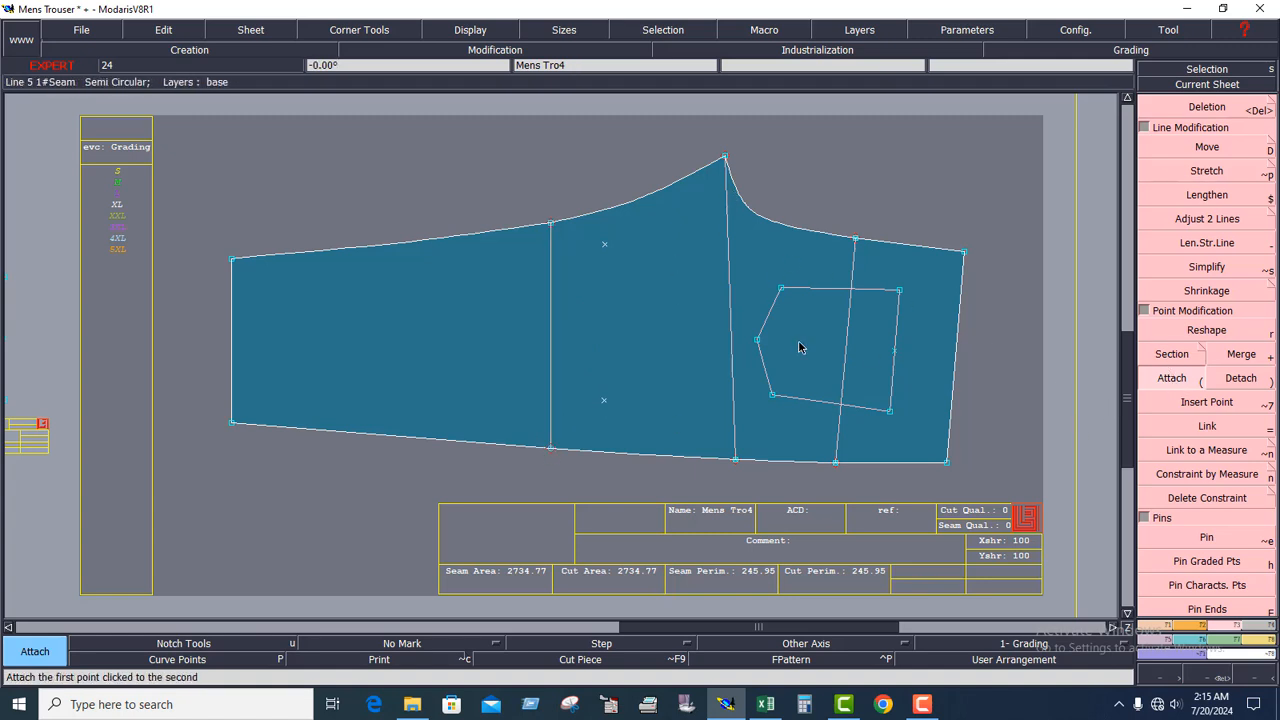
# Step: Re-attach the back crotch line's lower end and both ends of the back hip line to the outline via temporary points
pyautogui.click(736, 461)
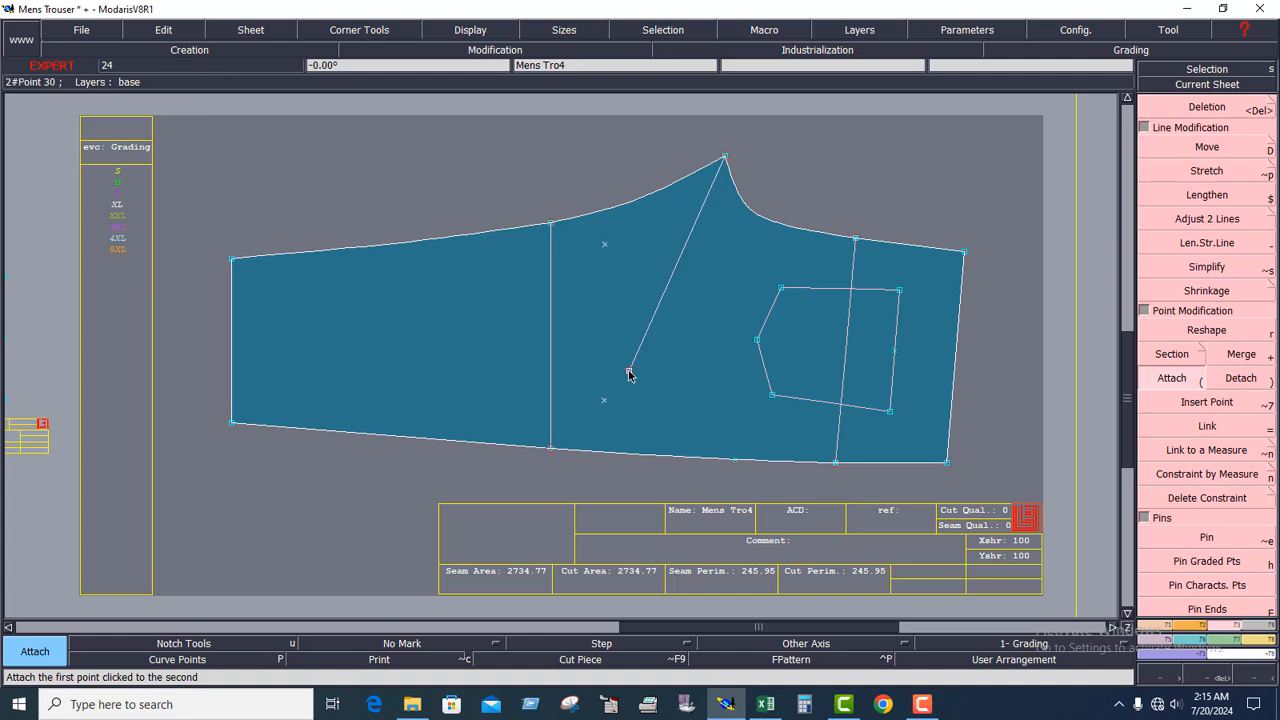
pyautogui.click(736, 461)
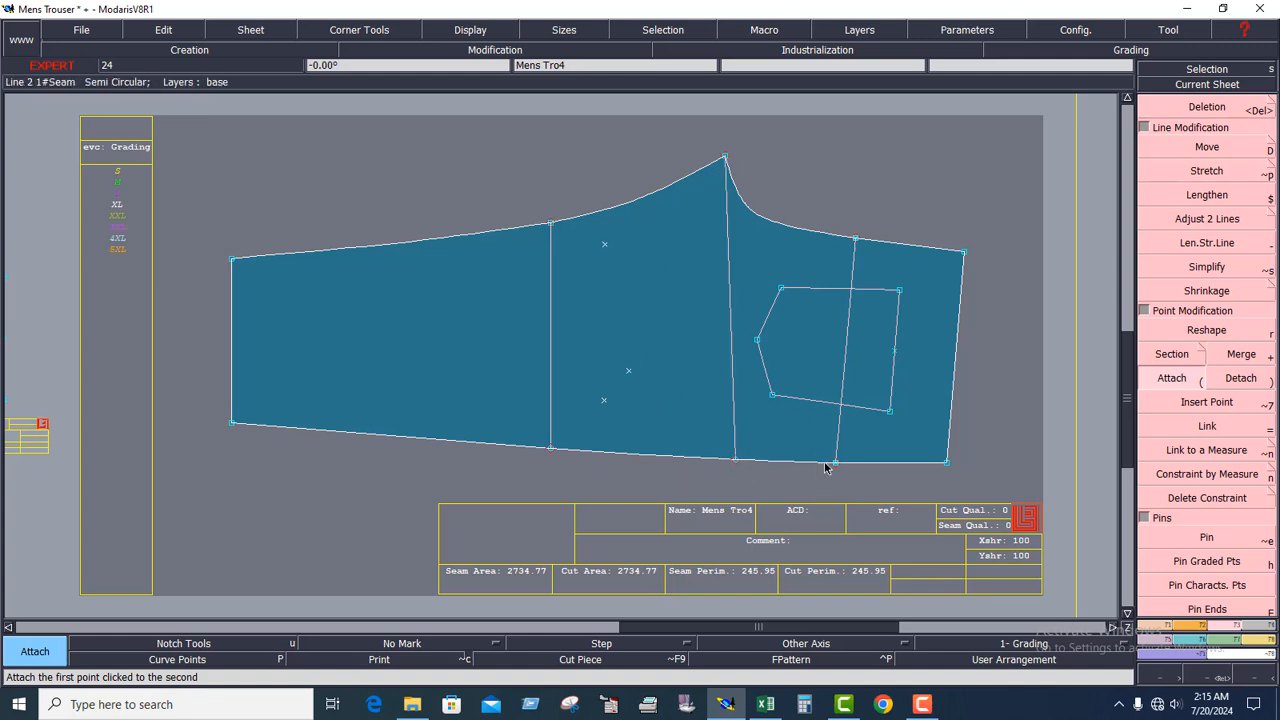
pyautogui.click(836, 464)
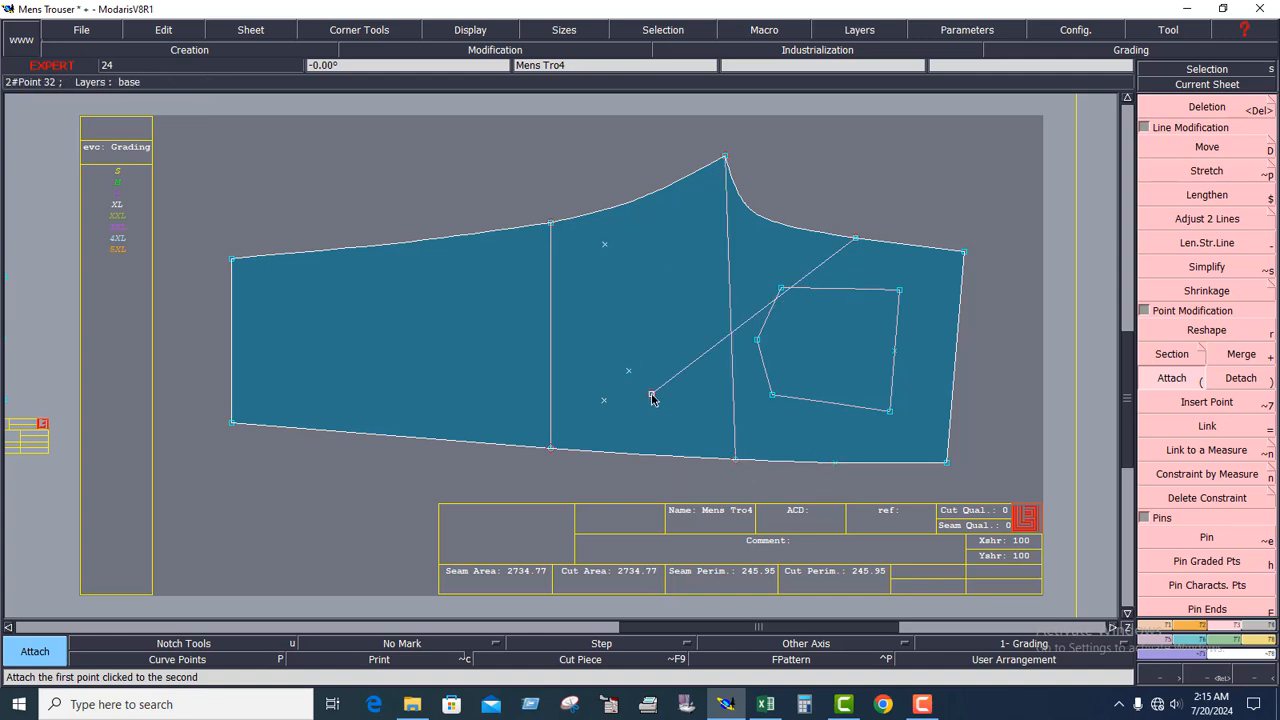
pyautogui.click(836, 464)
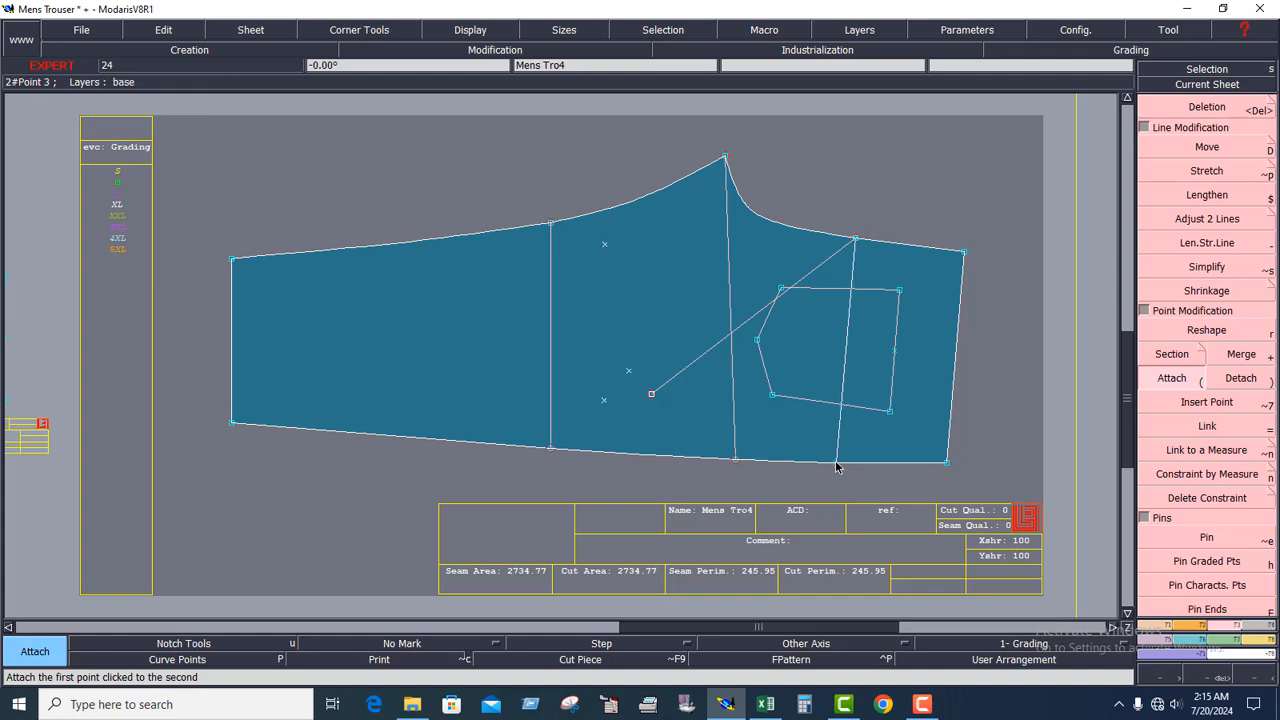
pyautogui.click(857, 239)
pyautogui.click(644, 284)
pyautogui.click(644, 284)
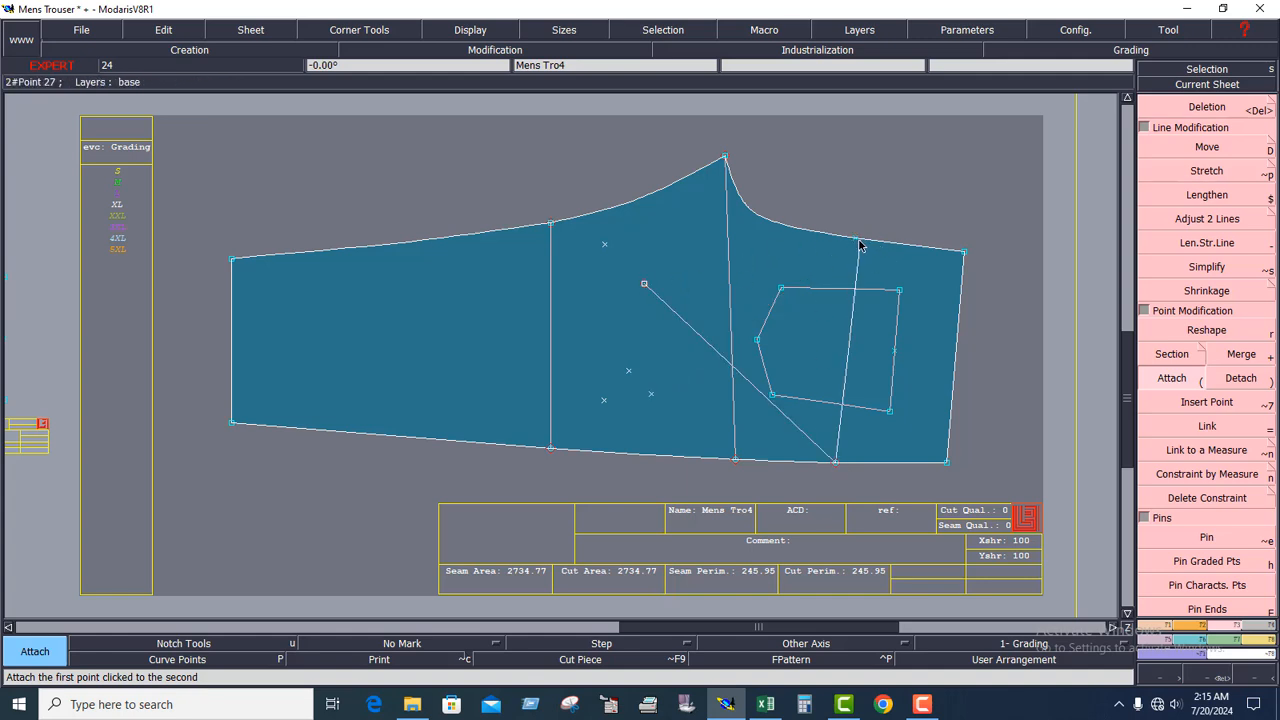
pyautogui.click(857, 240)
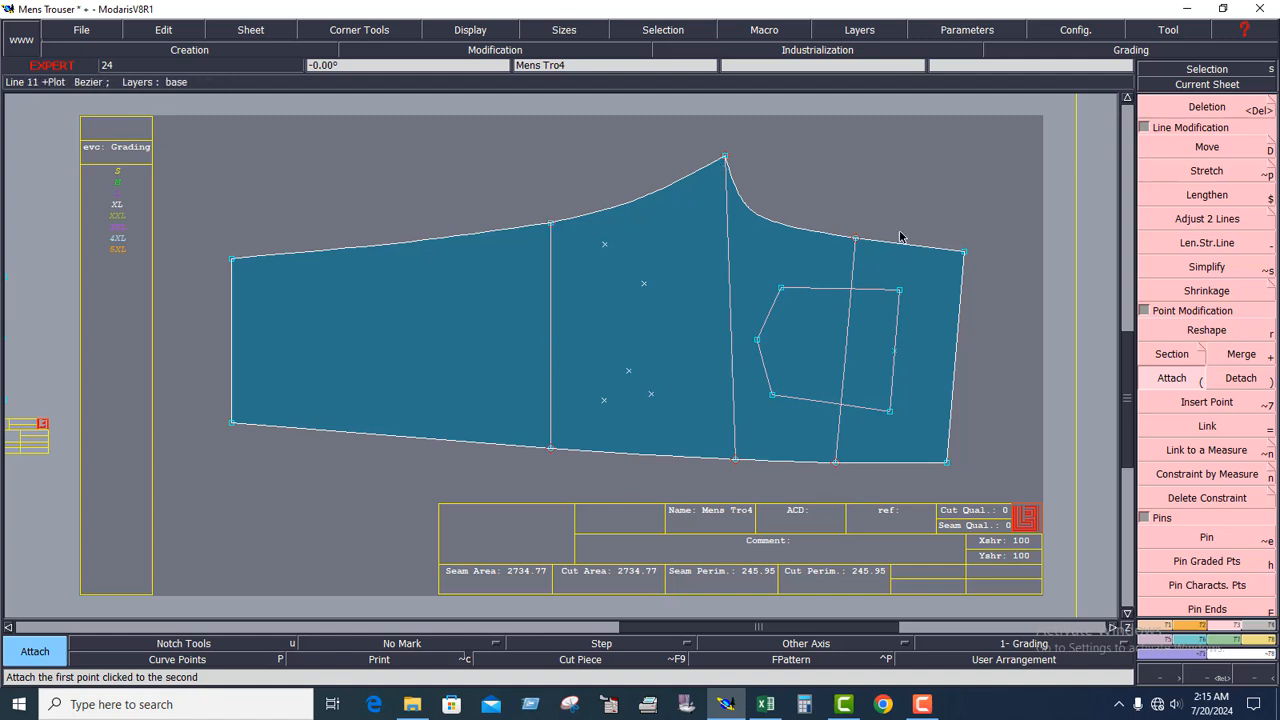
# Step: Delete all leftover temporary points between the back panel's knee and crotch lines in one selection
pyautogui.click(1207, 107)
pyautogui.moveTo(572, 224); pyautogui.dragTo(686, 444)
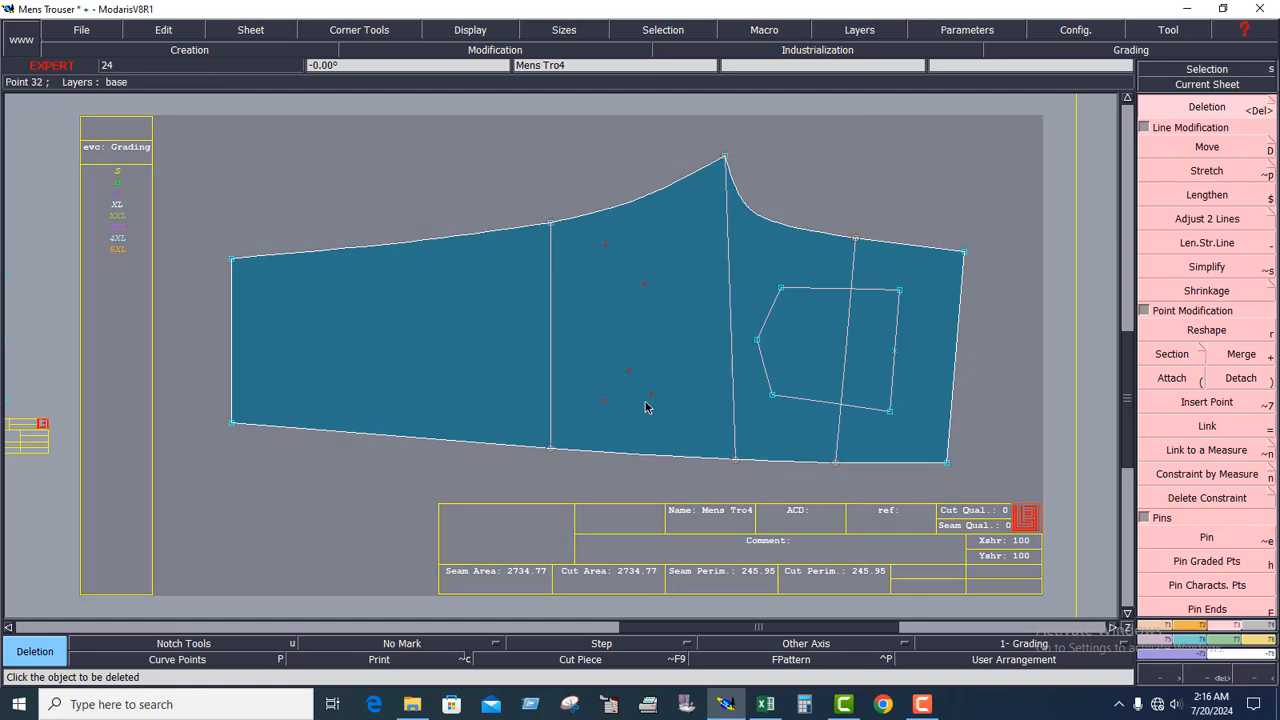
pyautogui.click(649, 396)
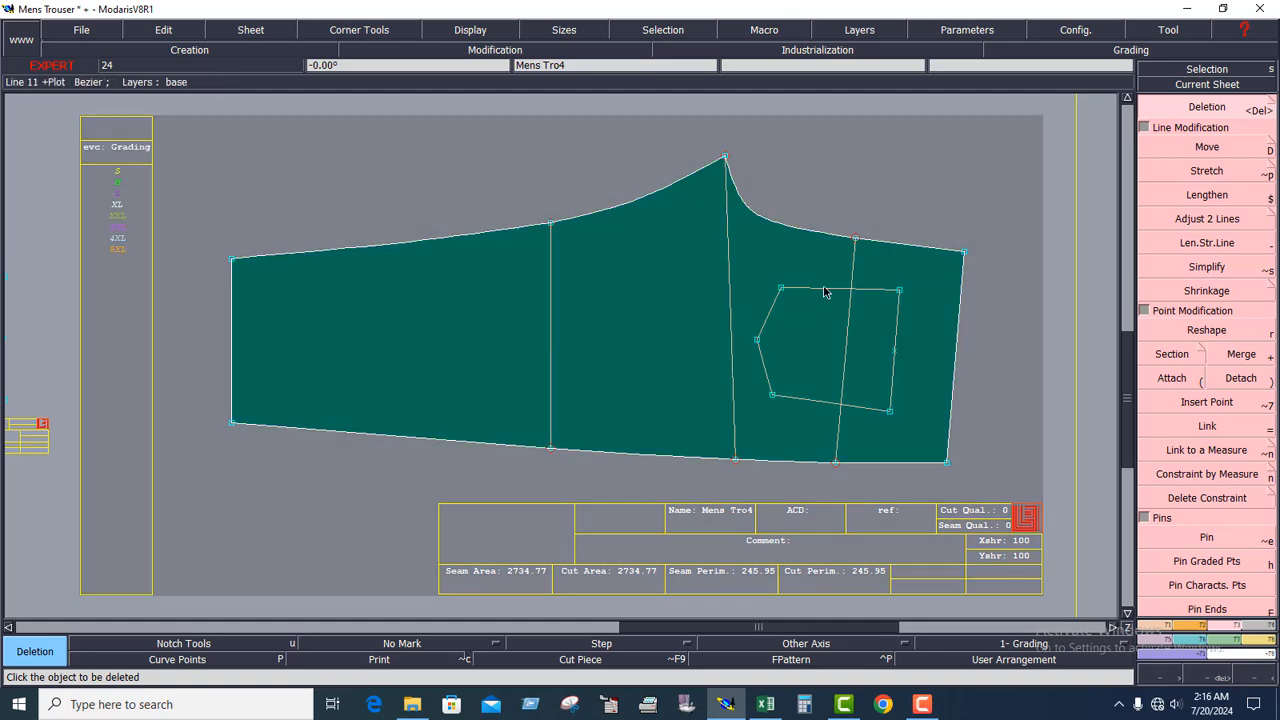
# Step: Review all arranged sheets and examine the extracted long rectangular strip piece for internal lines that need attaching
pyautogui.press('j')
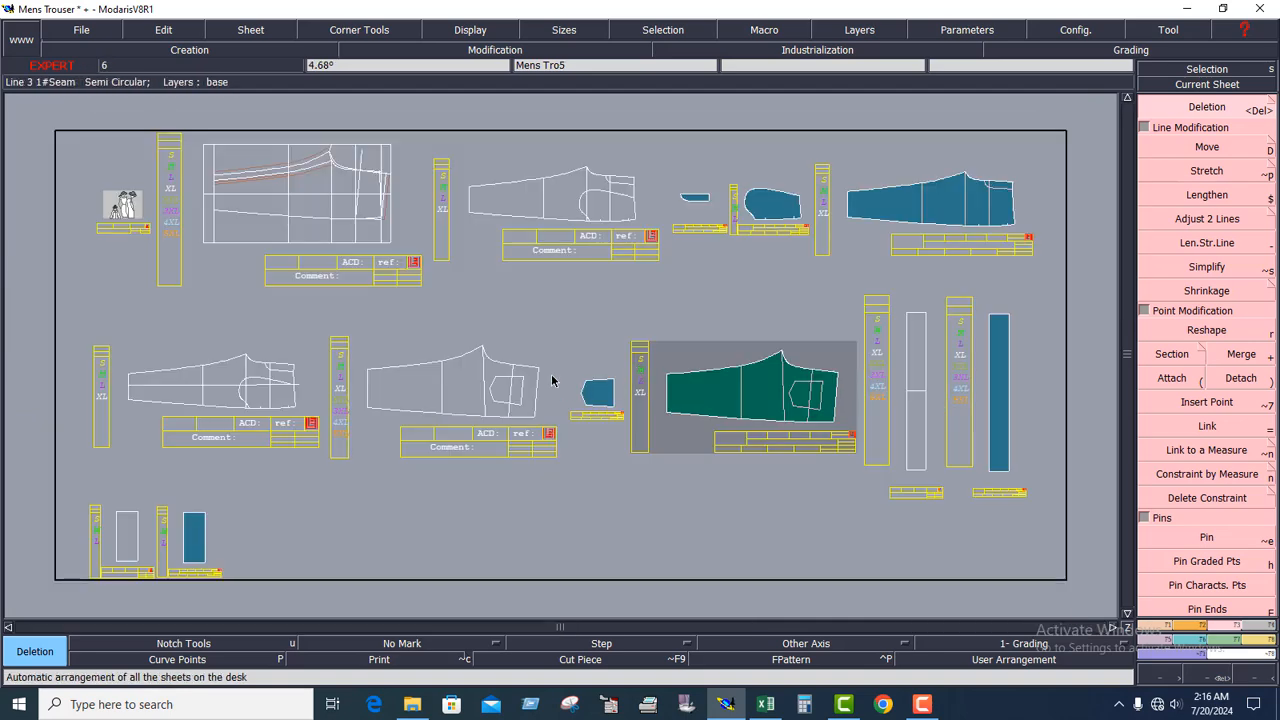
pyautogui.click(940, 199)
pyautogui.click(762, 398)
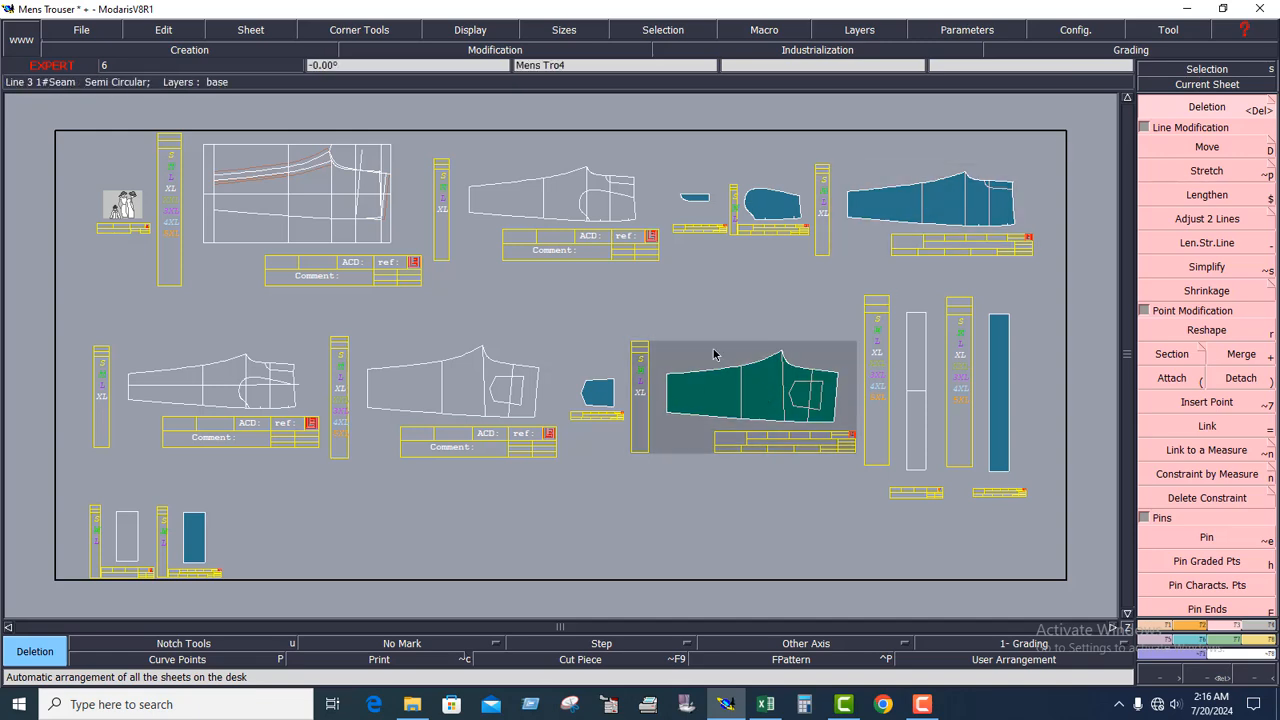
pyautogui.click(998, 397)
pyautogui.click(1207, 84)
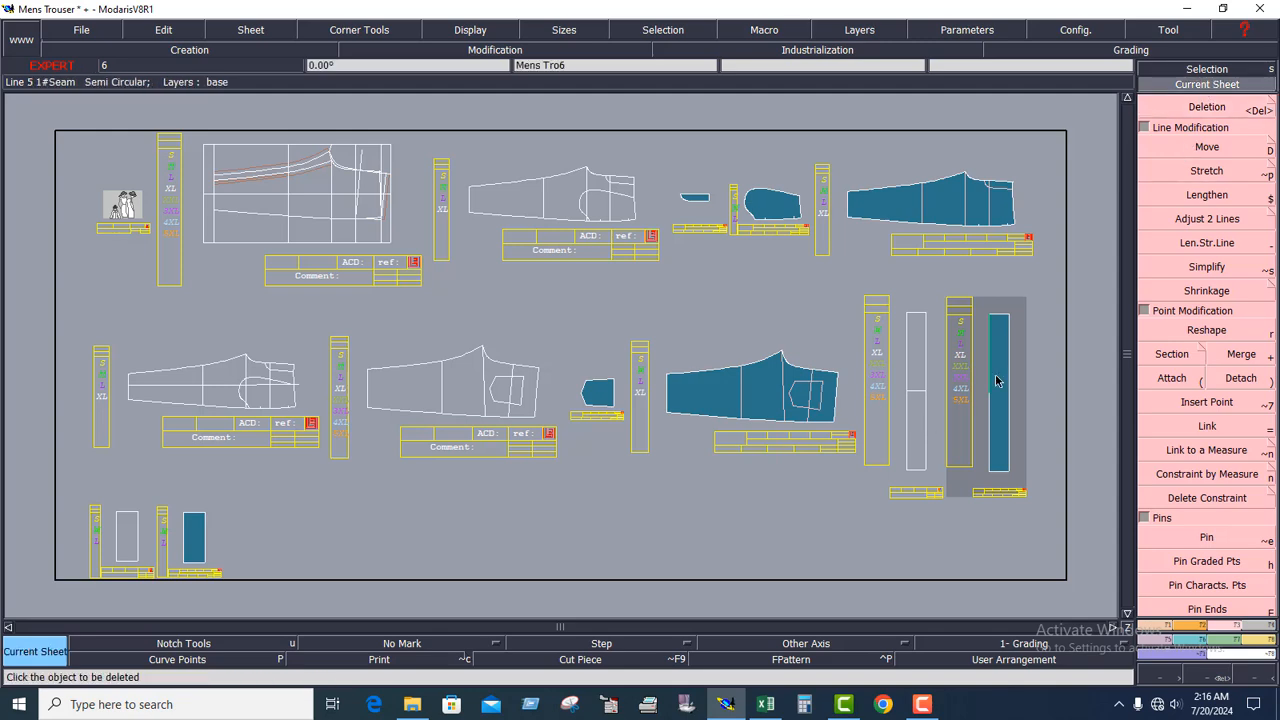
pyautogui.press('Home')
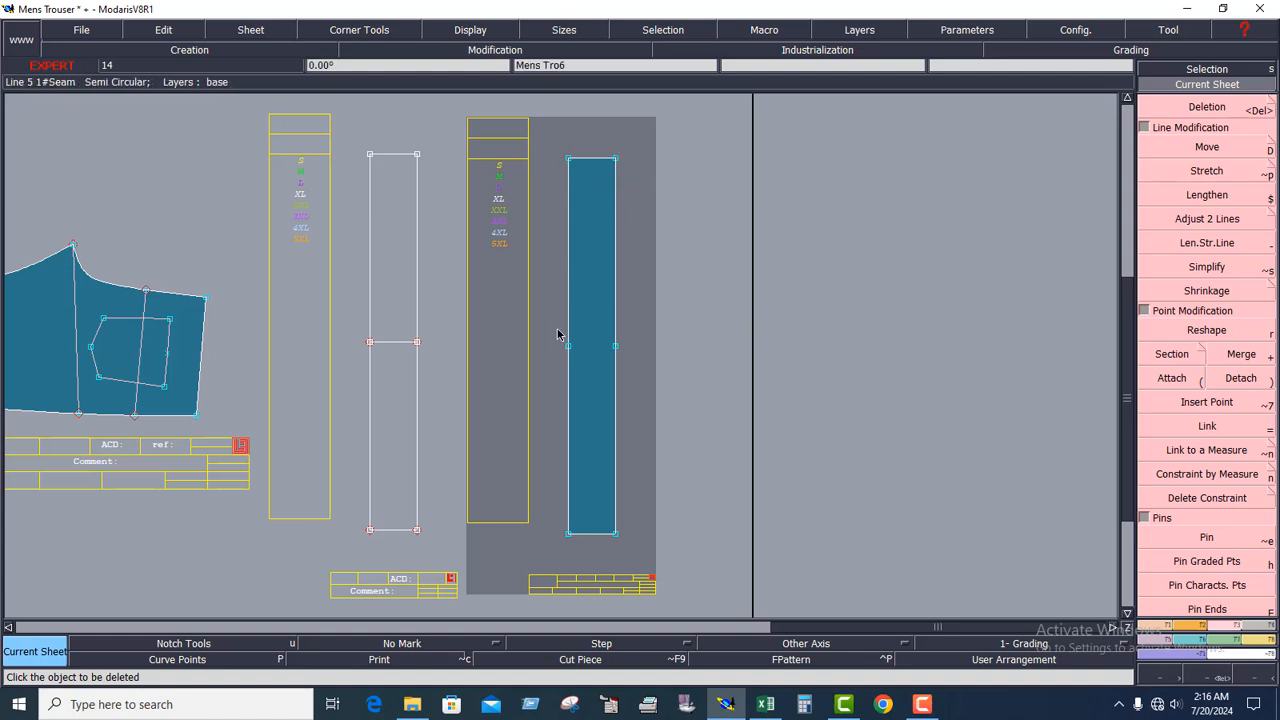
pyautogui.press('j')
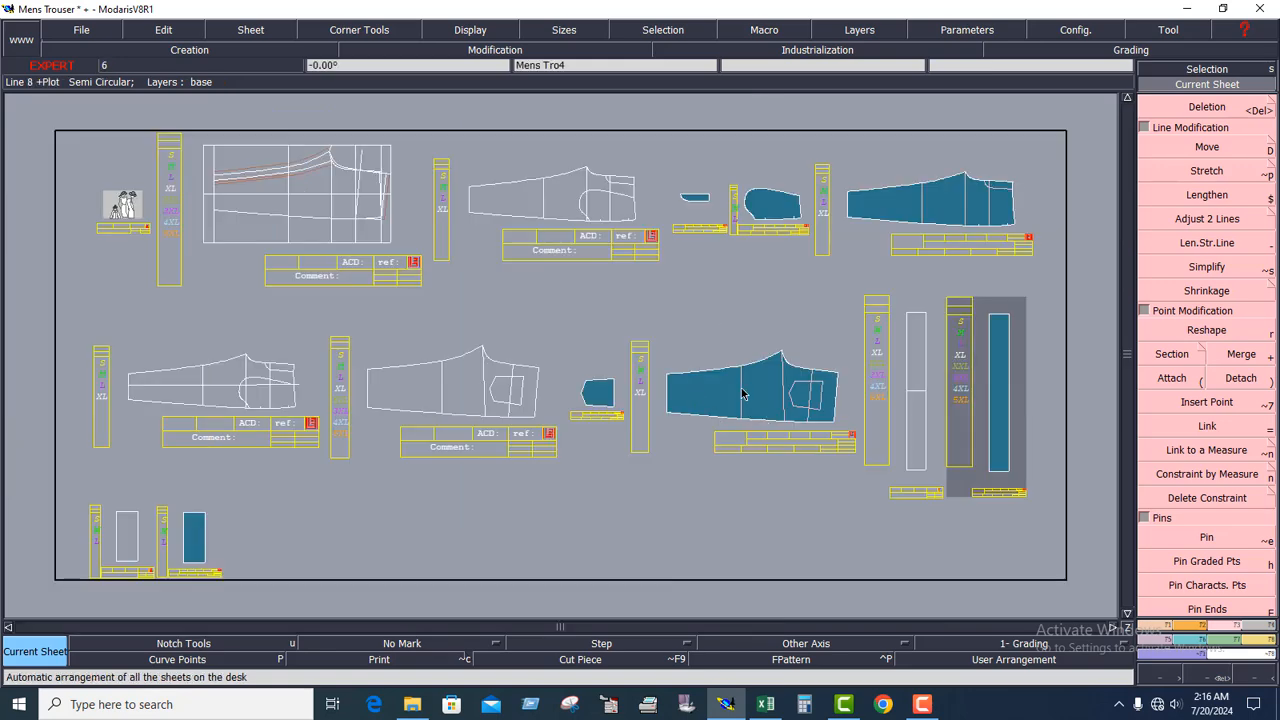
# Step: Make the extracted curved front pocket piece the current sheet and examine its outline and notches at full size
pyautogui.click(762, 205)
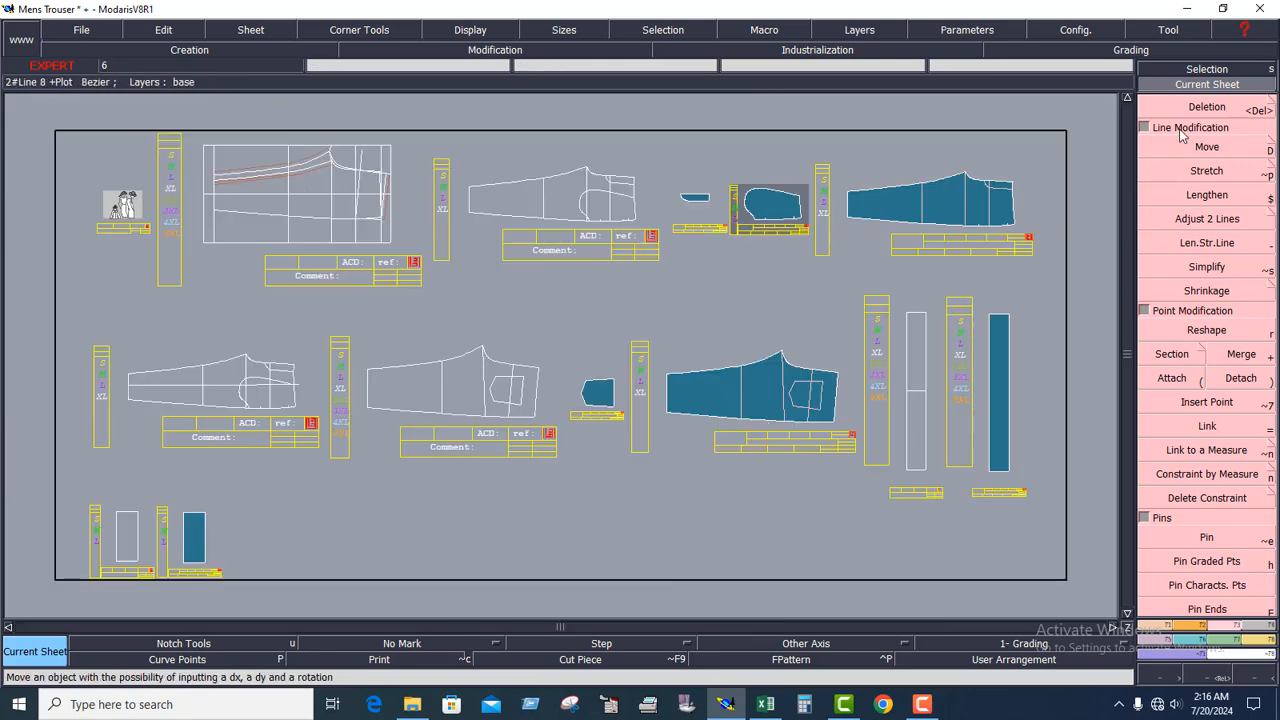
pyautogui.press('Home')
pyautogui.click(551, 340)
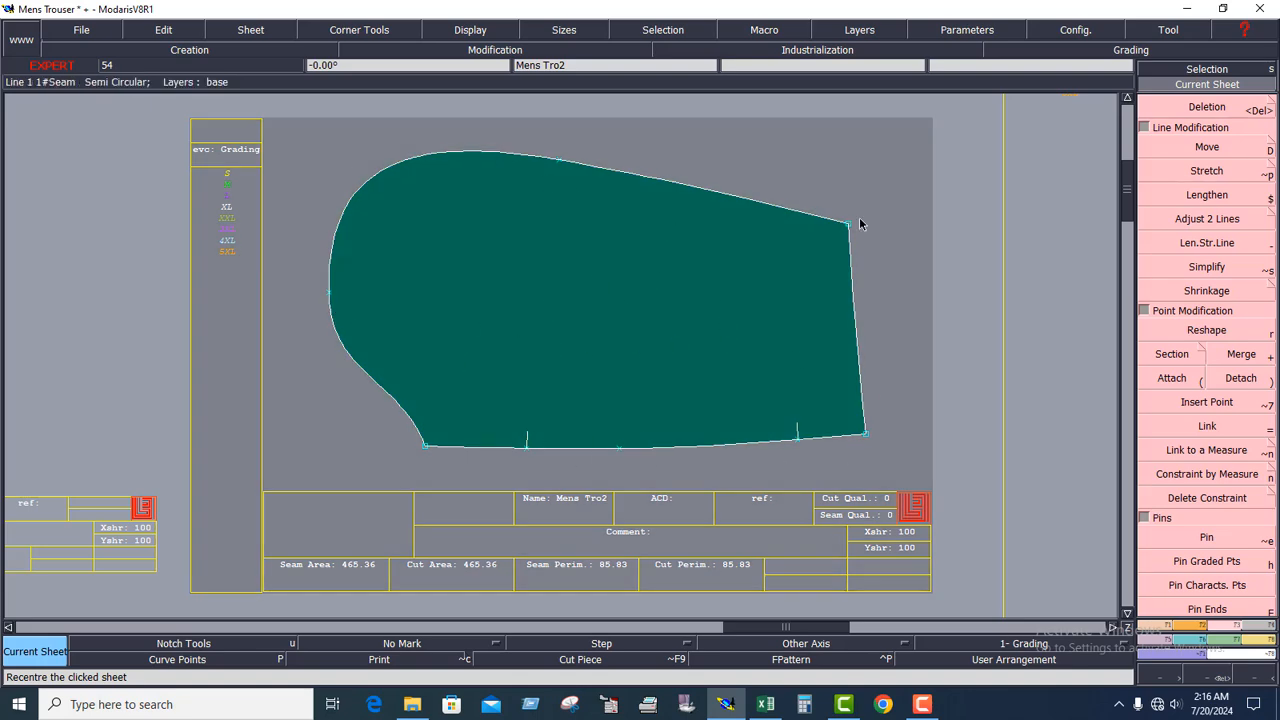
pyautogui.press('j')
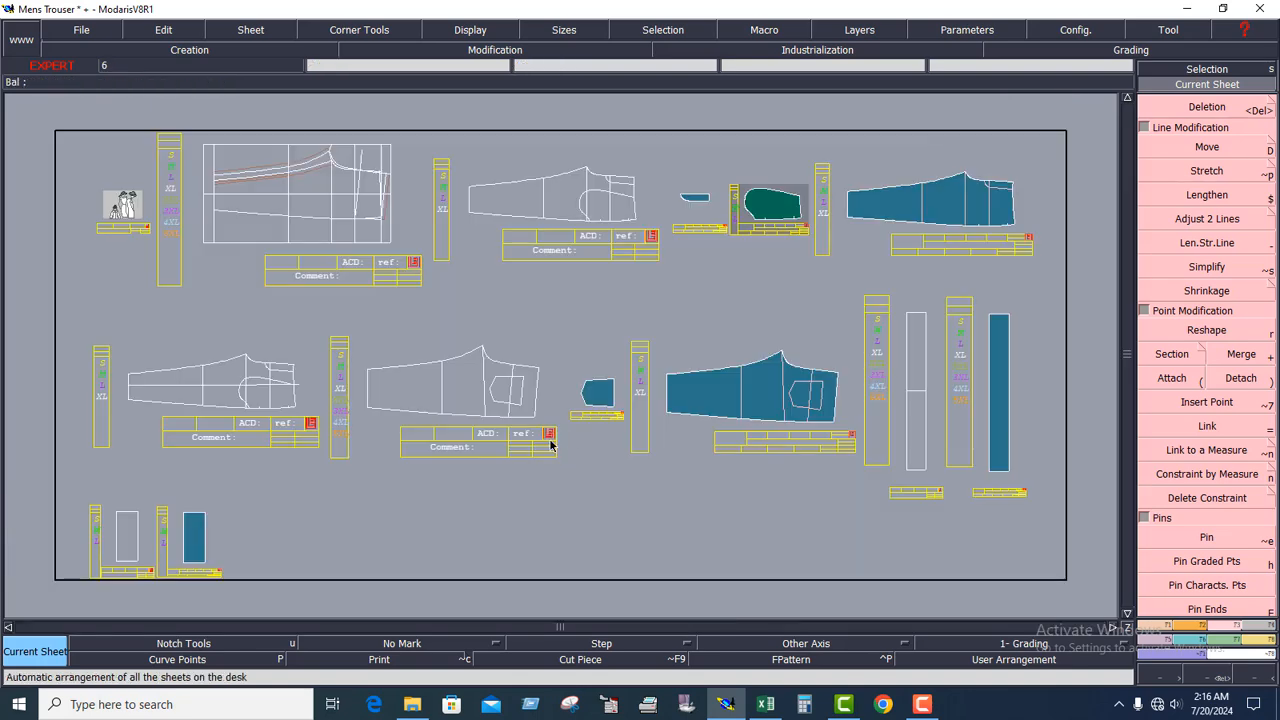
# Step: Make the extracted small rectangular piece the current sheet and try to delete any stray points within one selection around it
pyautogui.click(186, 541)
pyautogui.press('Home')
pyautogui.click(1172, 101)
pyautogui.press('Home')
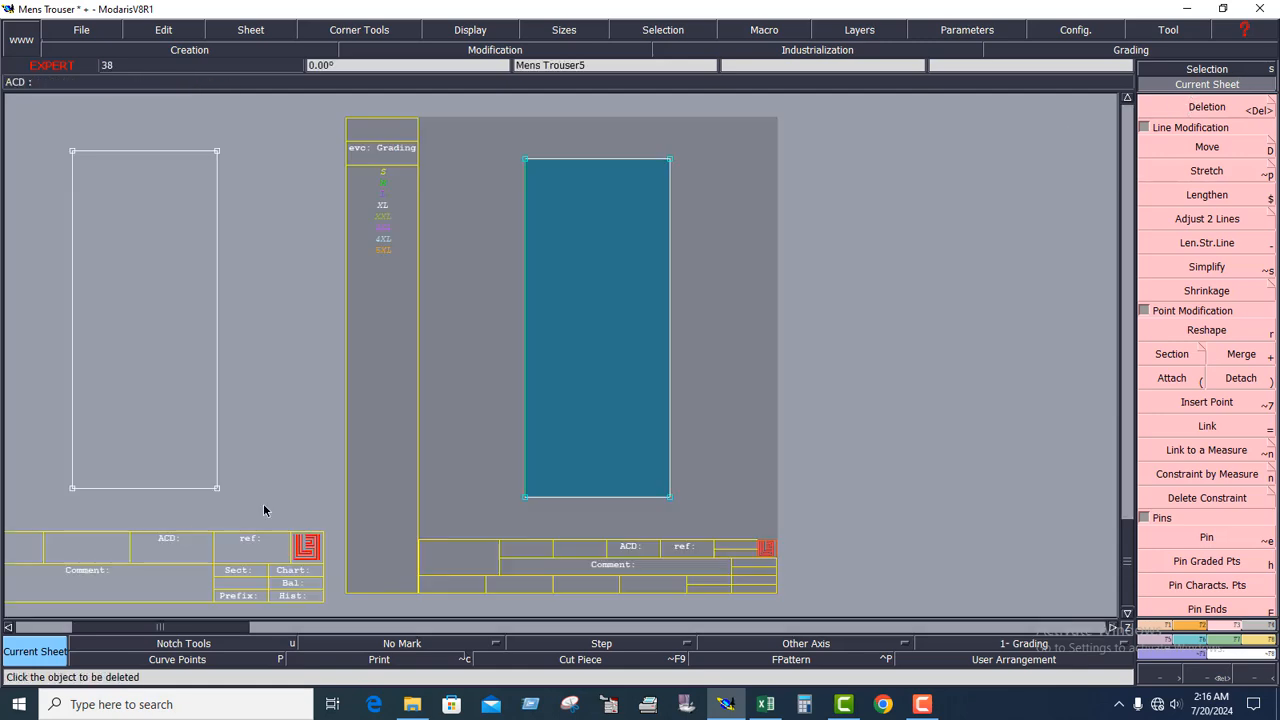
pyautogui.click(530, 166)
pyautogui.moveTo(453, 130); pyautogui.dragTo(722, 511)
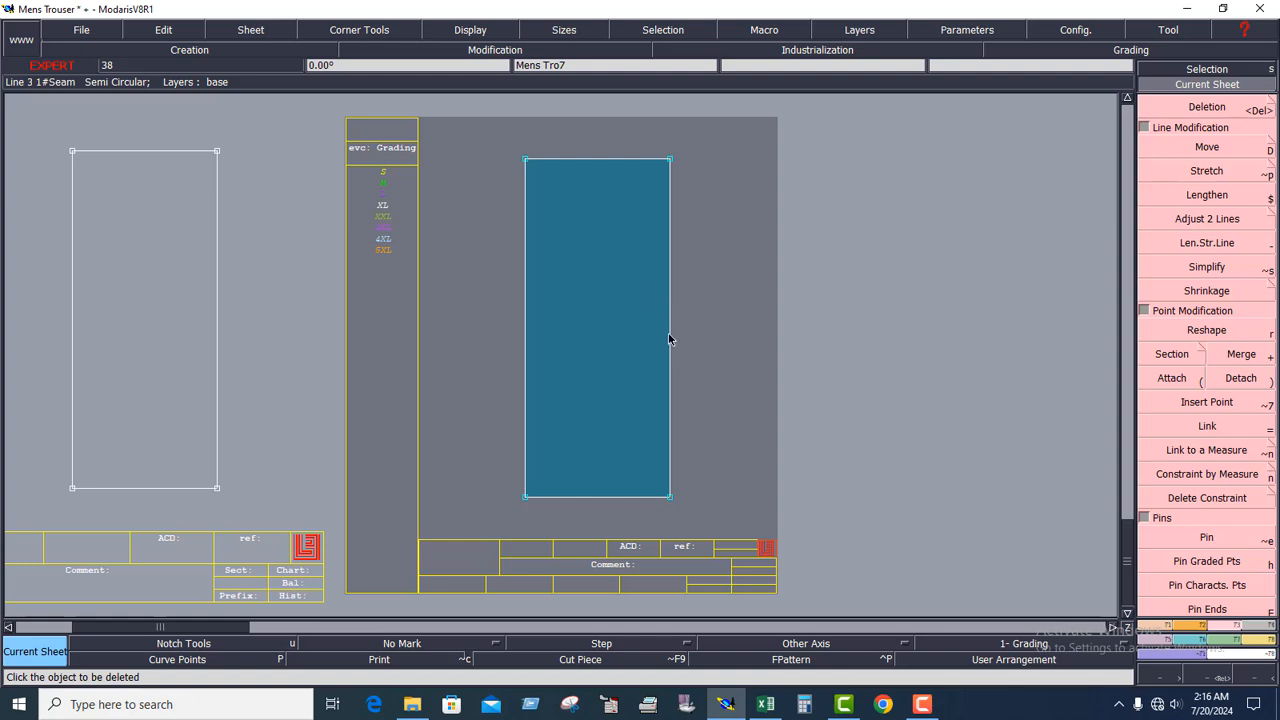
pyautogui.press('j')
# Step: Make the extracted five-sided back pocket piece the current sheet and examine its outline at full size
pyautogui.click(601, 399)
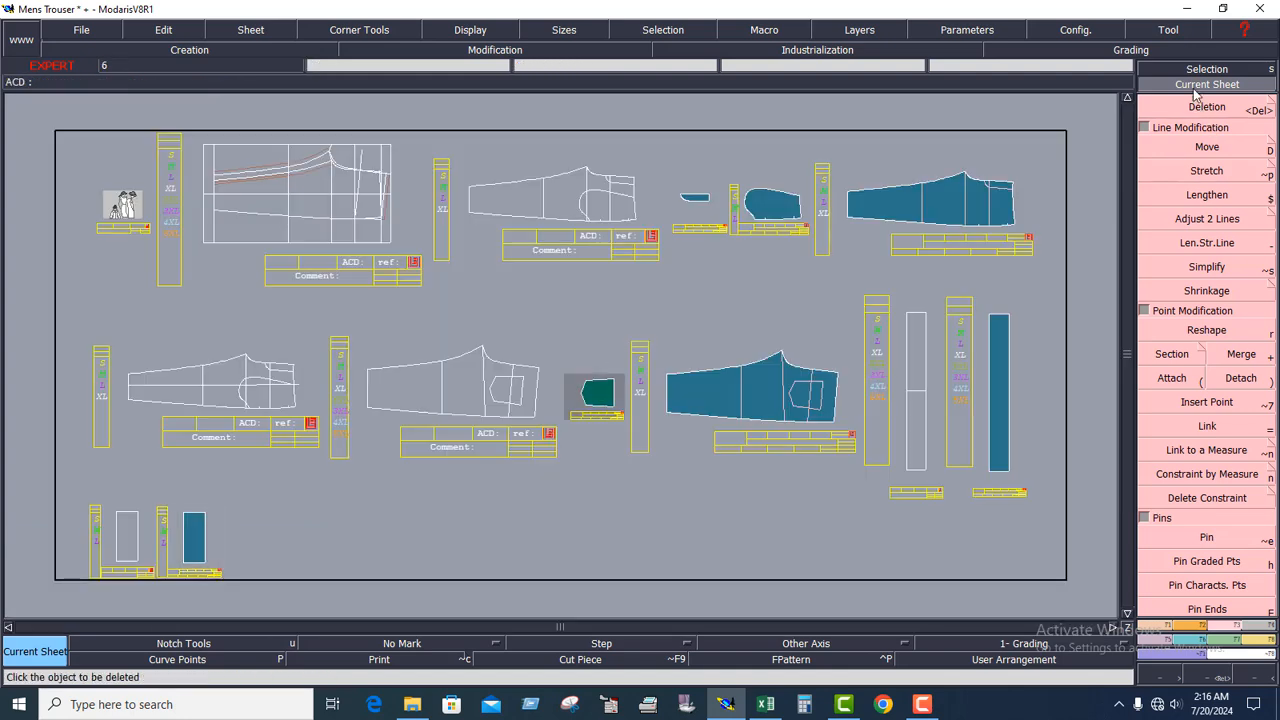
pyautogui.press('j')
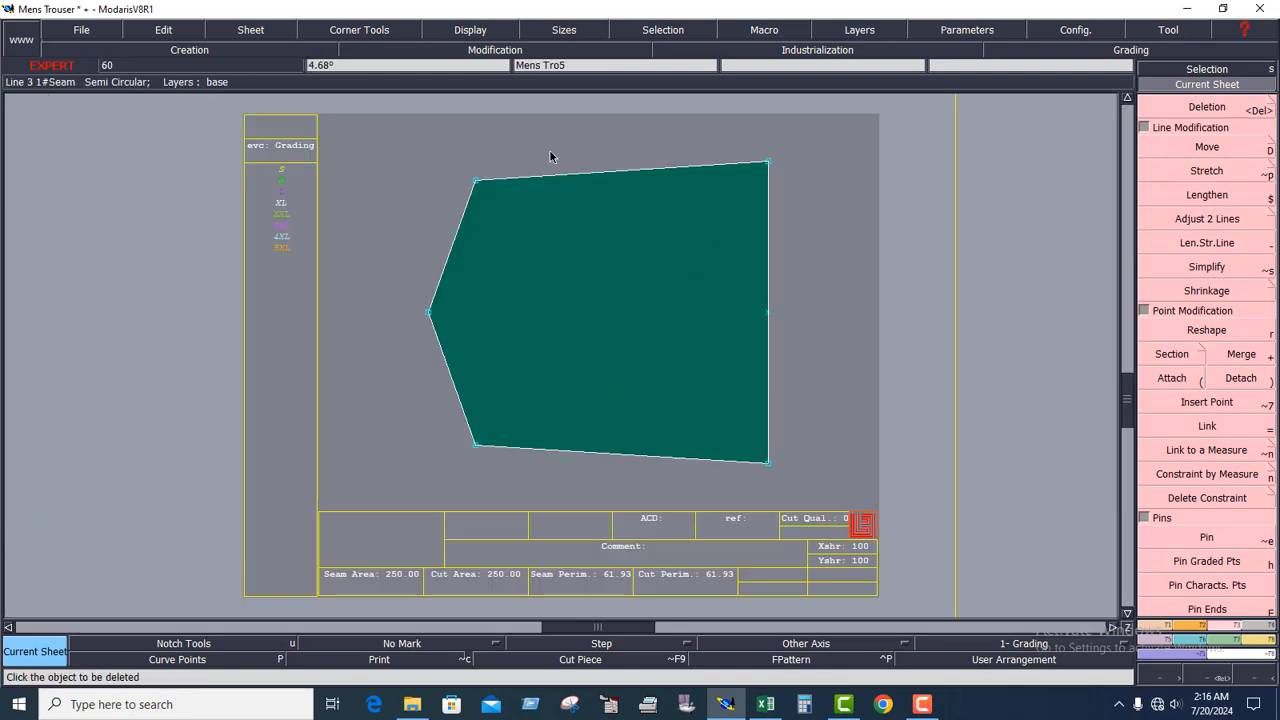
pyautogui.press('j')
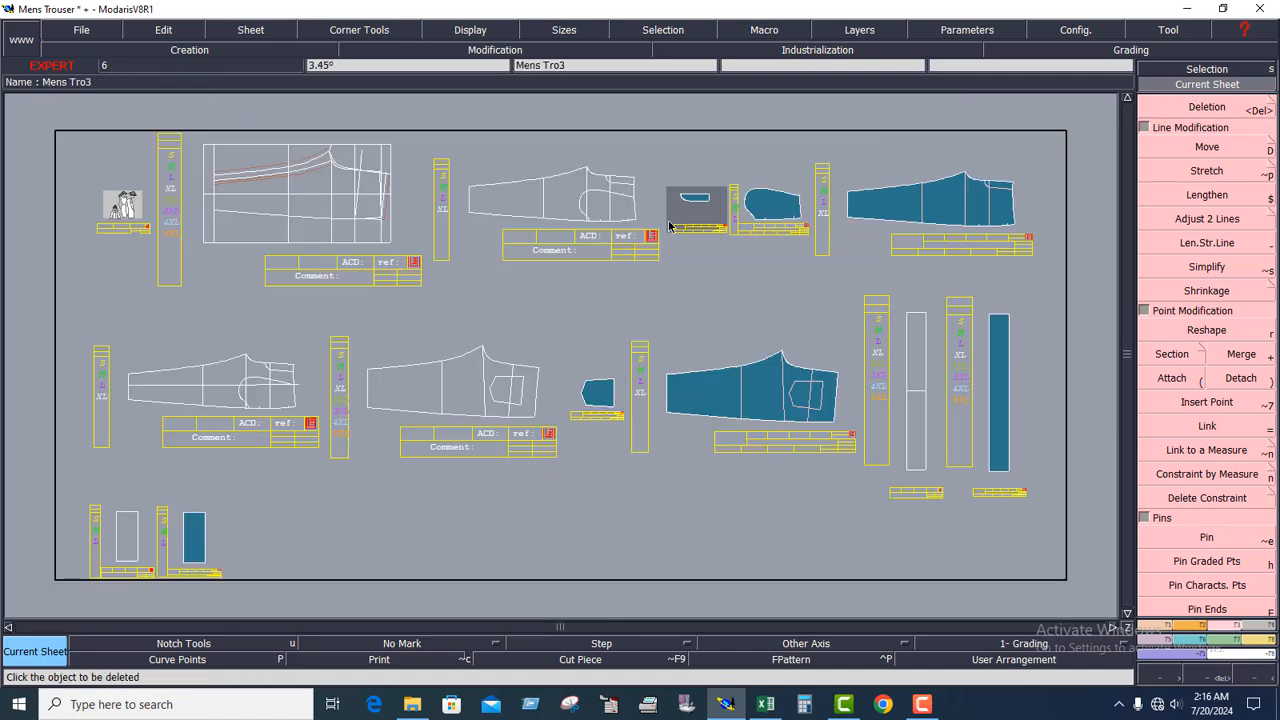
# Step: Examine the small curved-end piece, fit its sheet to the piece, and rearrange all sheets on the desk
pyautogui.press('j')
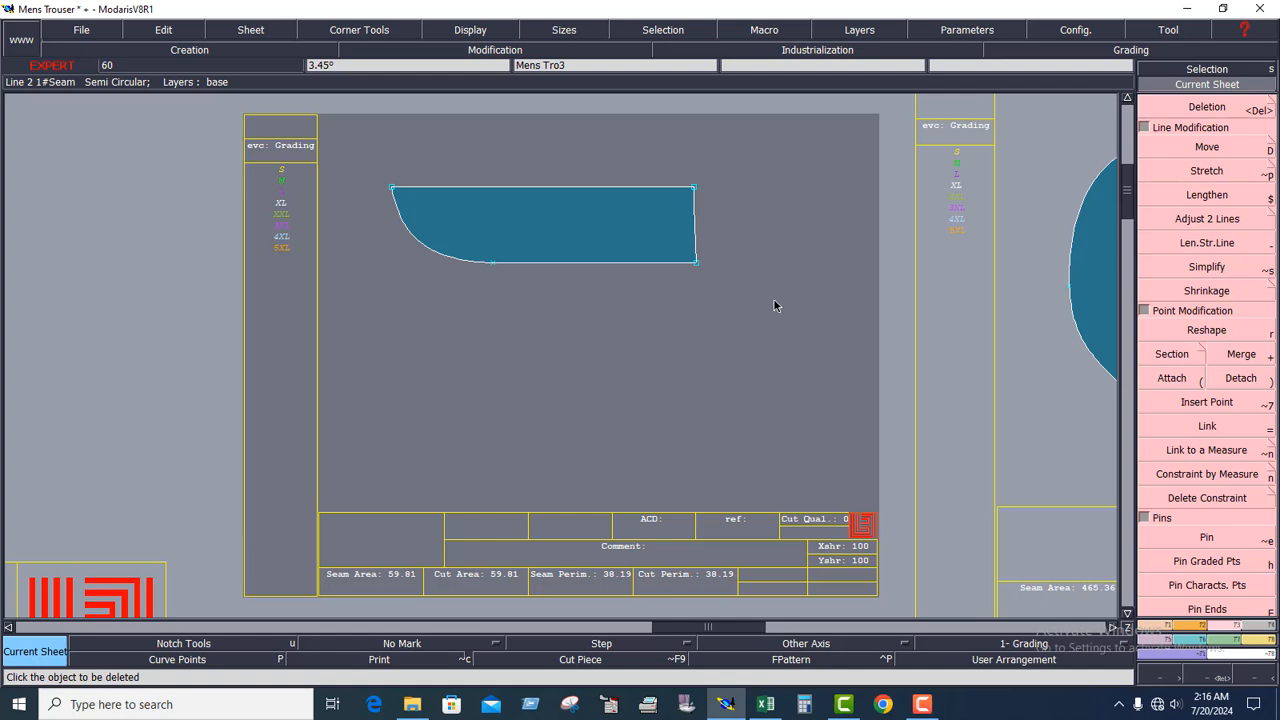
pyautogui.press('a')
pyautogui.press('j')
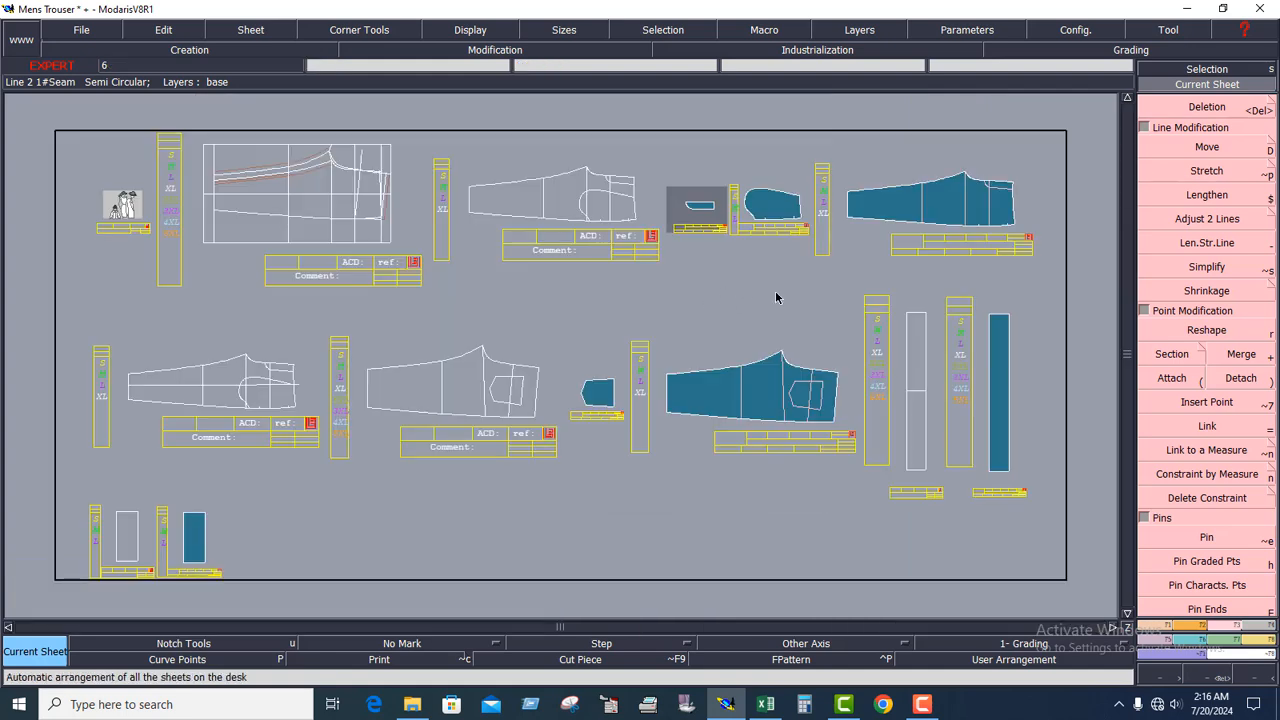
# Step: Review the curved pocket piece, the front panel and the back panel by making each the current sheet in turn
pyautogui.click(770, 241)
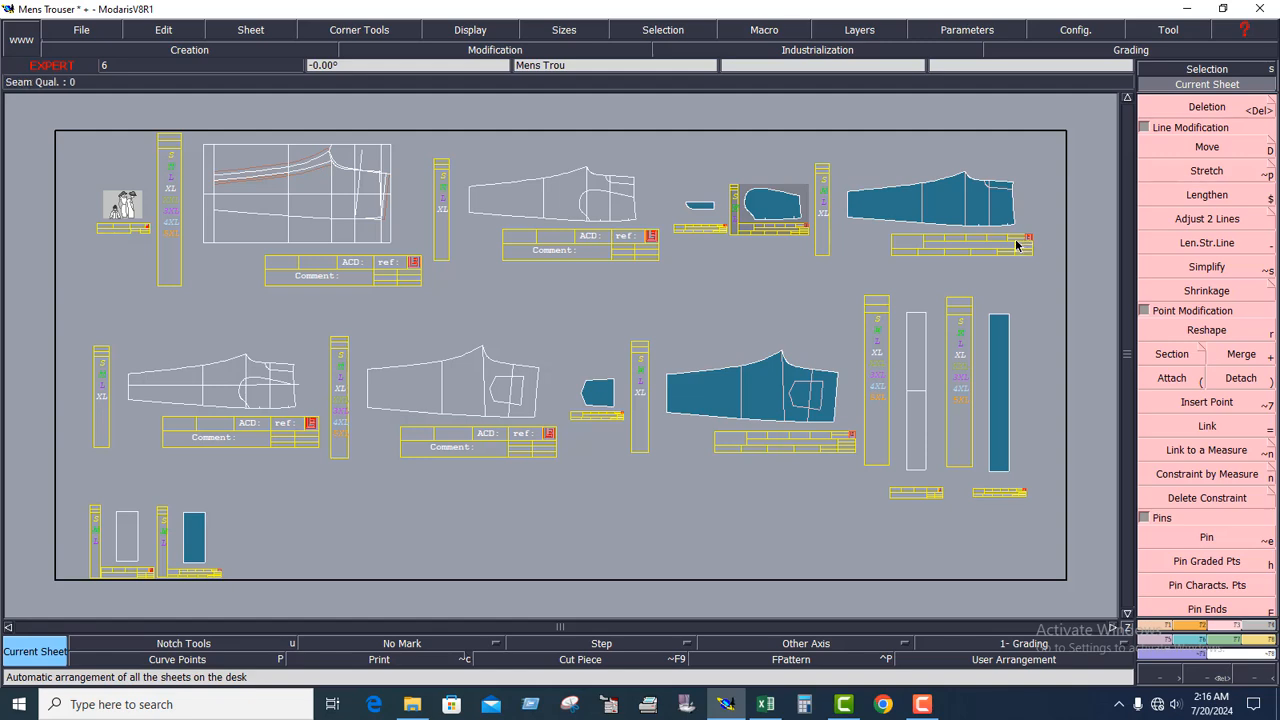
pyautogui.click(938, 212)
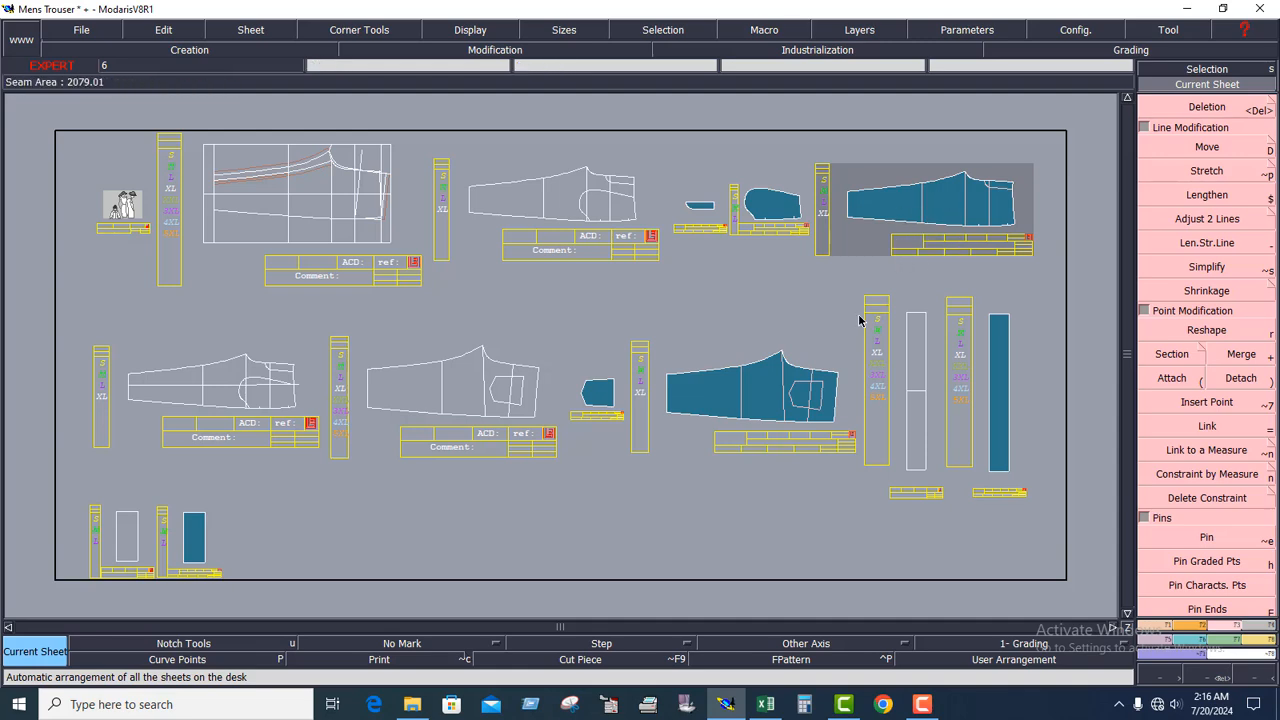
pyautogui.click(760, 400)
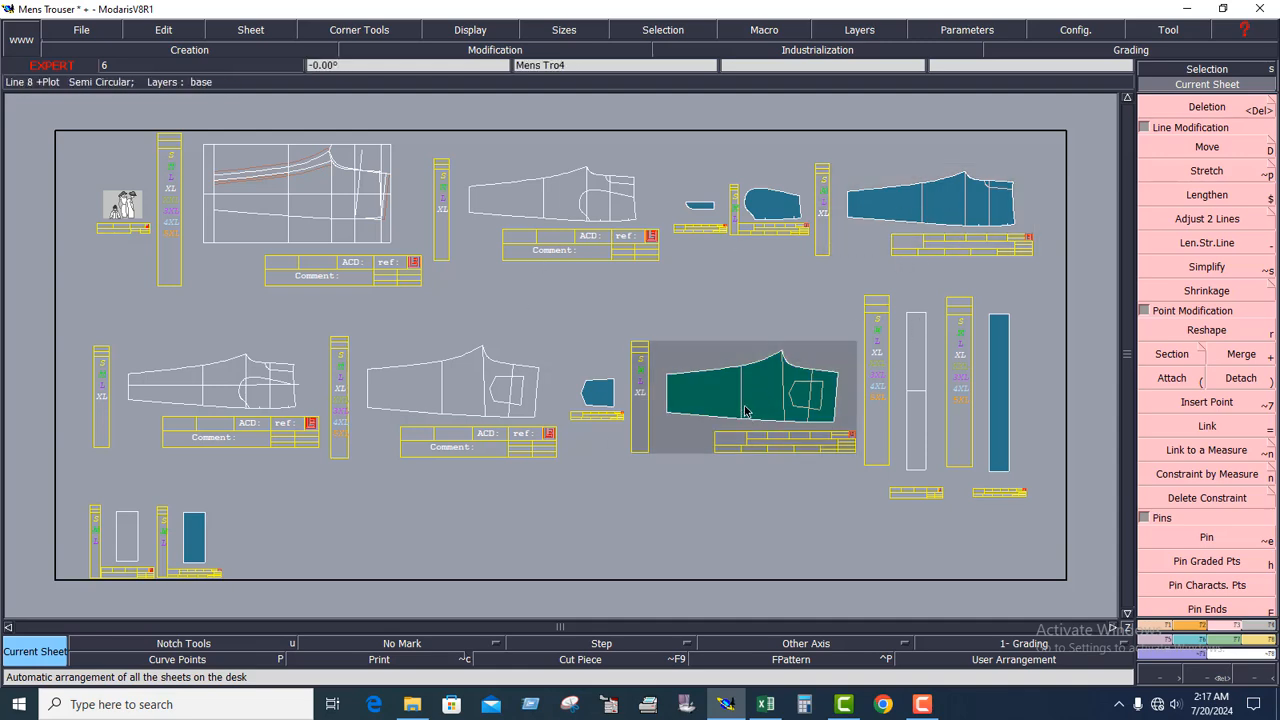